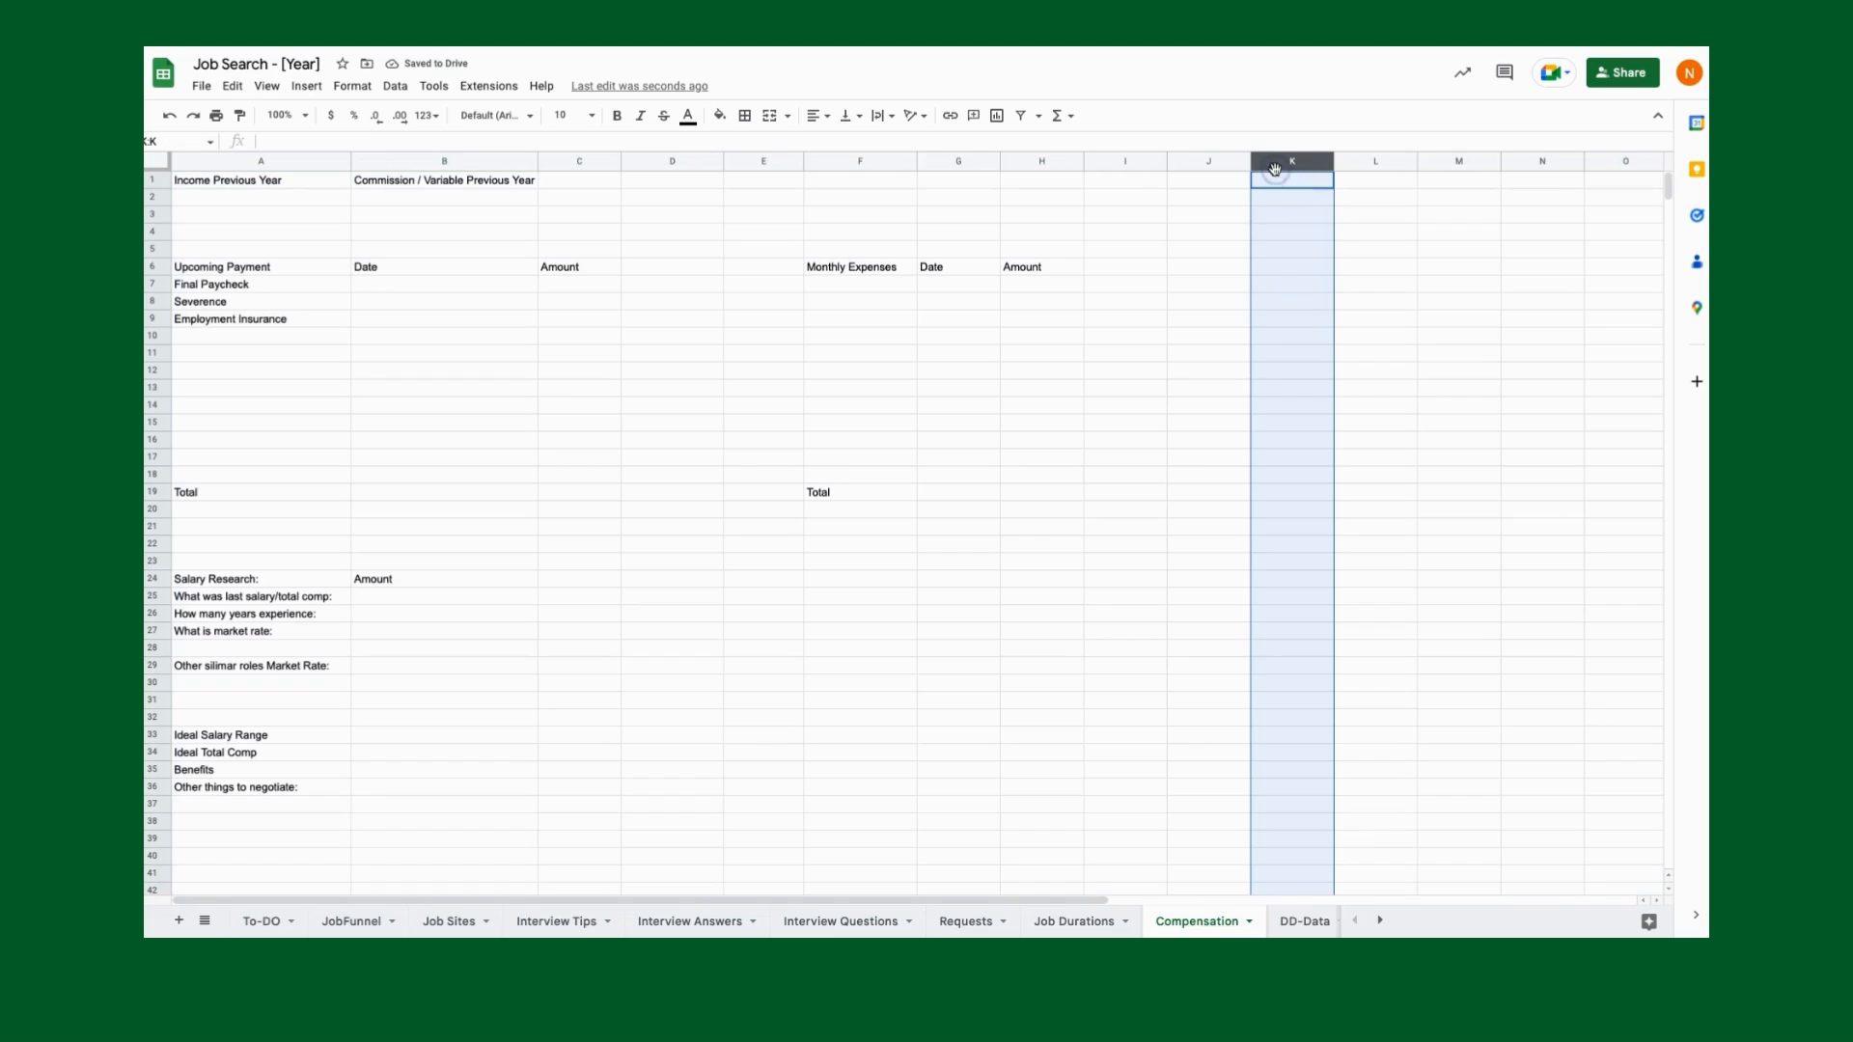
# Delete the unused columns K through Y from the Compensation sheet
pyautogui.hotkey('ctrl', 'shift', 'Right')
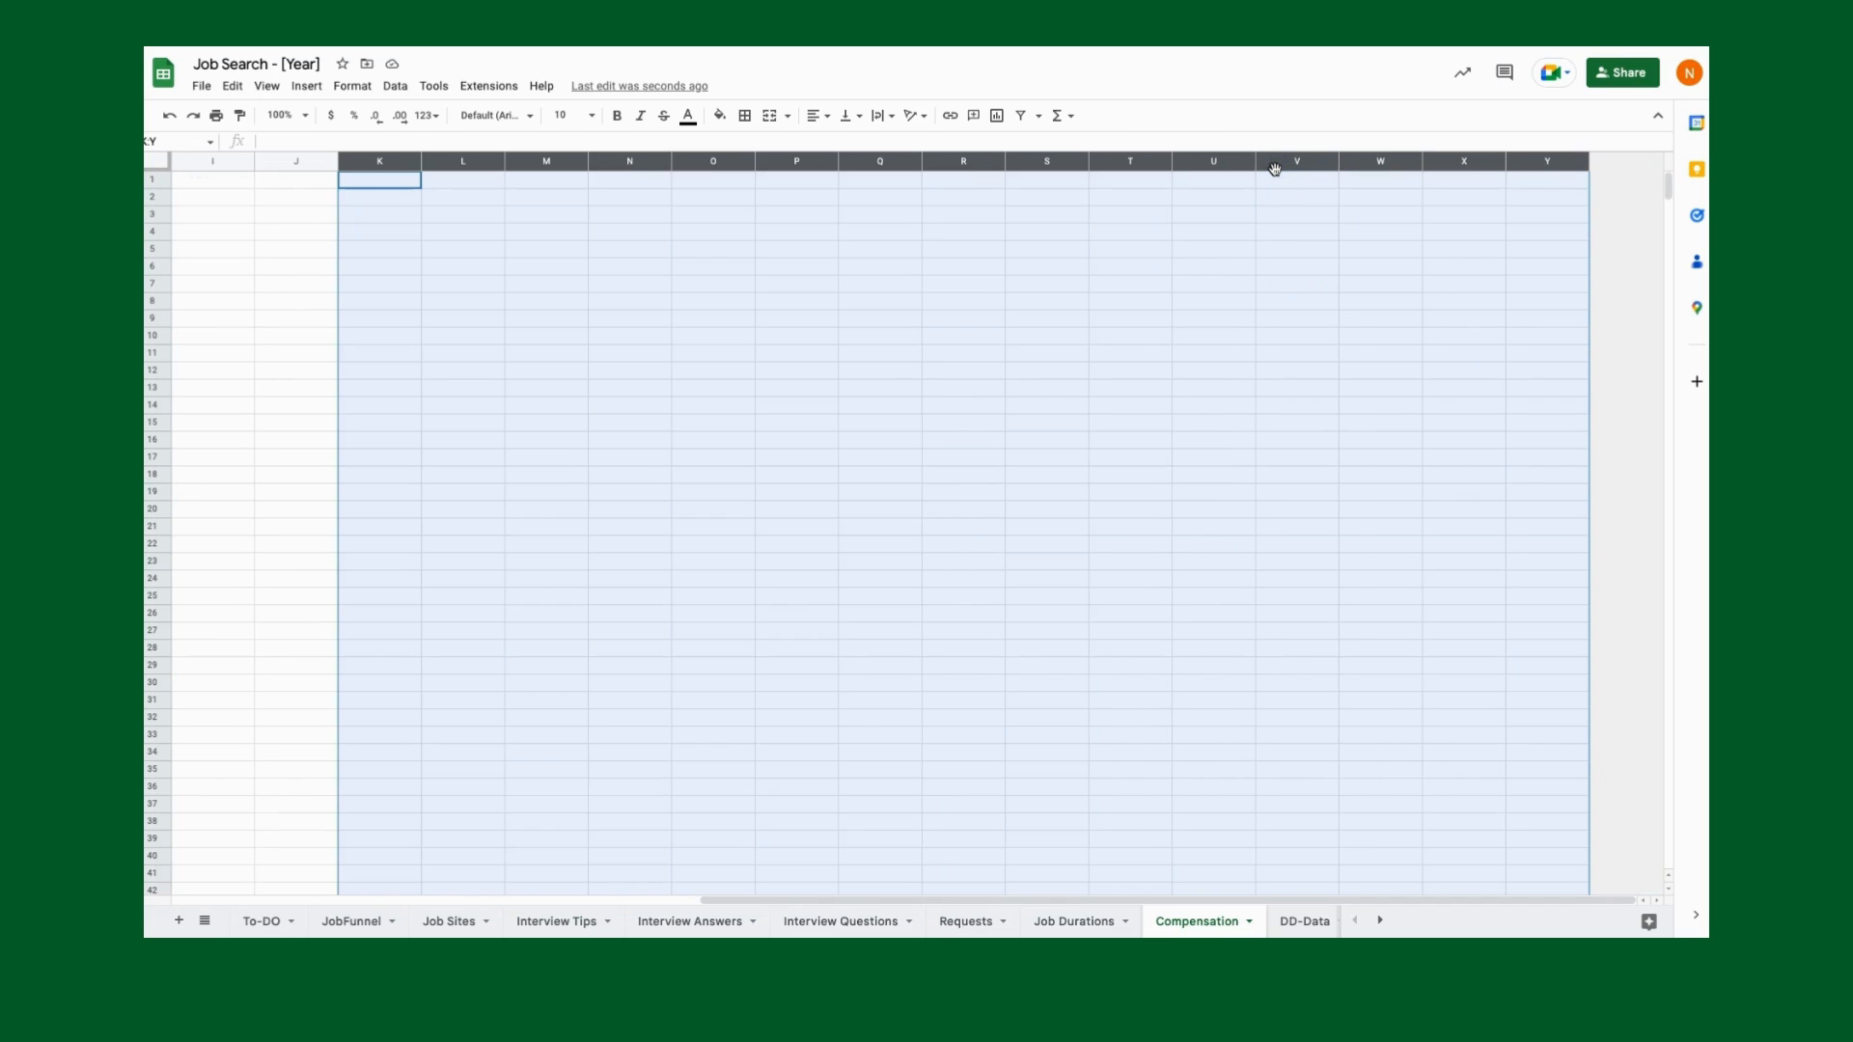
pyautogui.rightClick(1275, 169)
pyautogui.click(1194, 351)
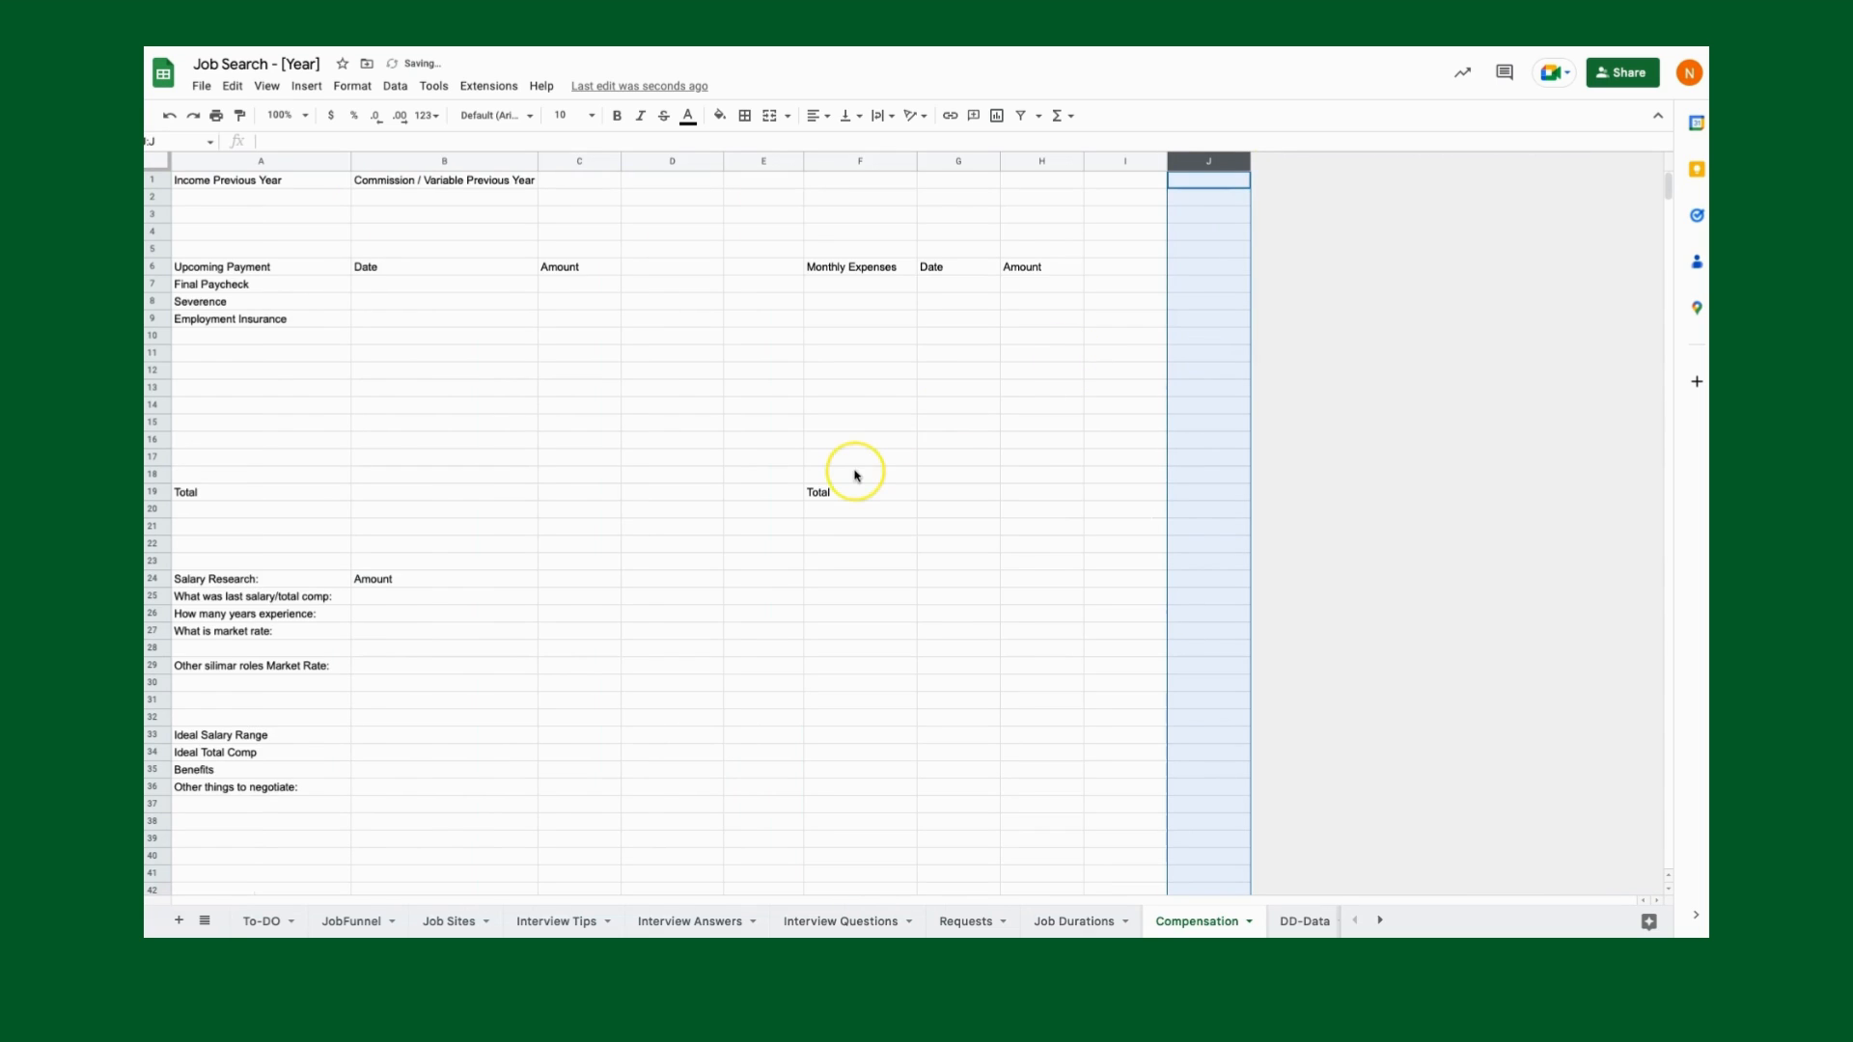
# Delete the empty rows 50 through 1000 from the Compensation sheet
pyautogui.scroll(-5, 855, 474)
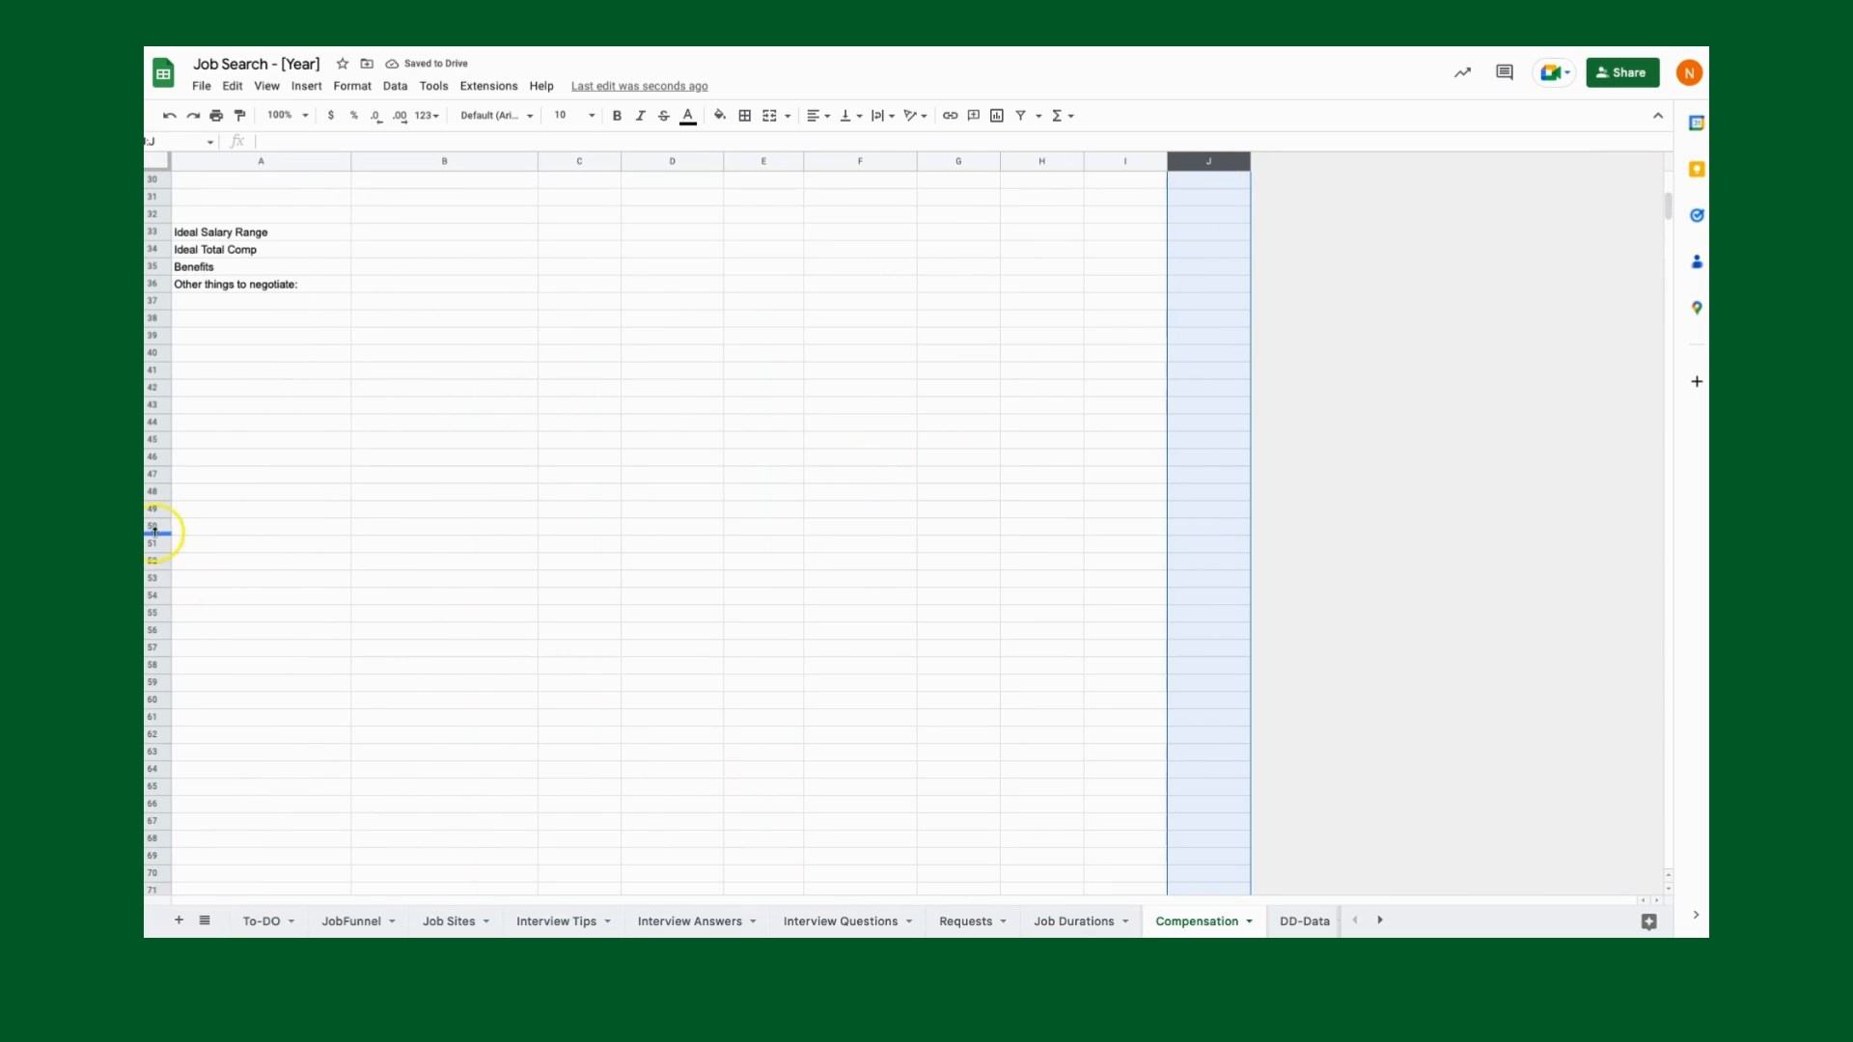
pyautogui.click(153, 527)
pyautogui.hotkey('ctrl', 'shift', 'Down')
pyautogui.rightClick(155, 529)
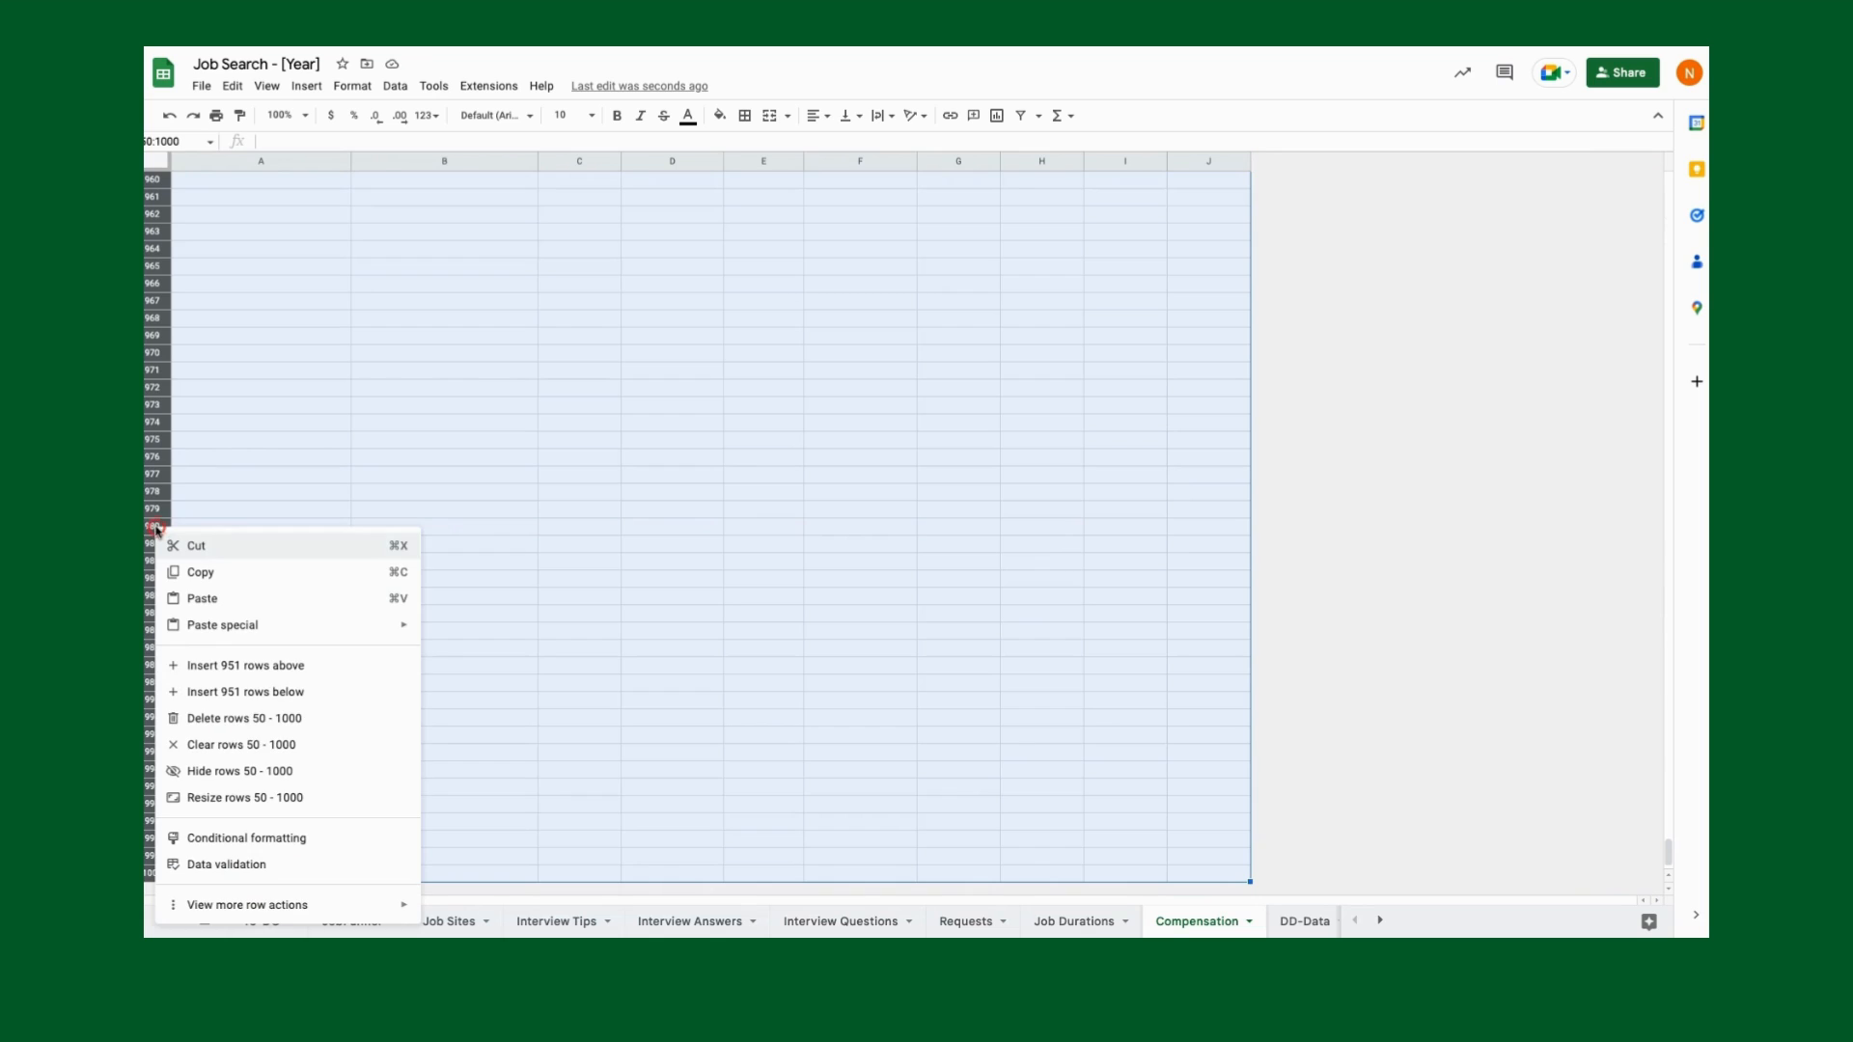
pyautogui.click(249, 726)
pyautogui.scroll(3, 563, 504)
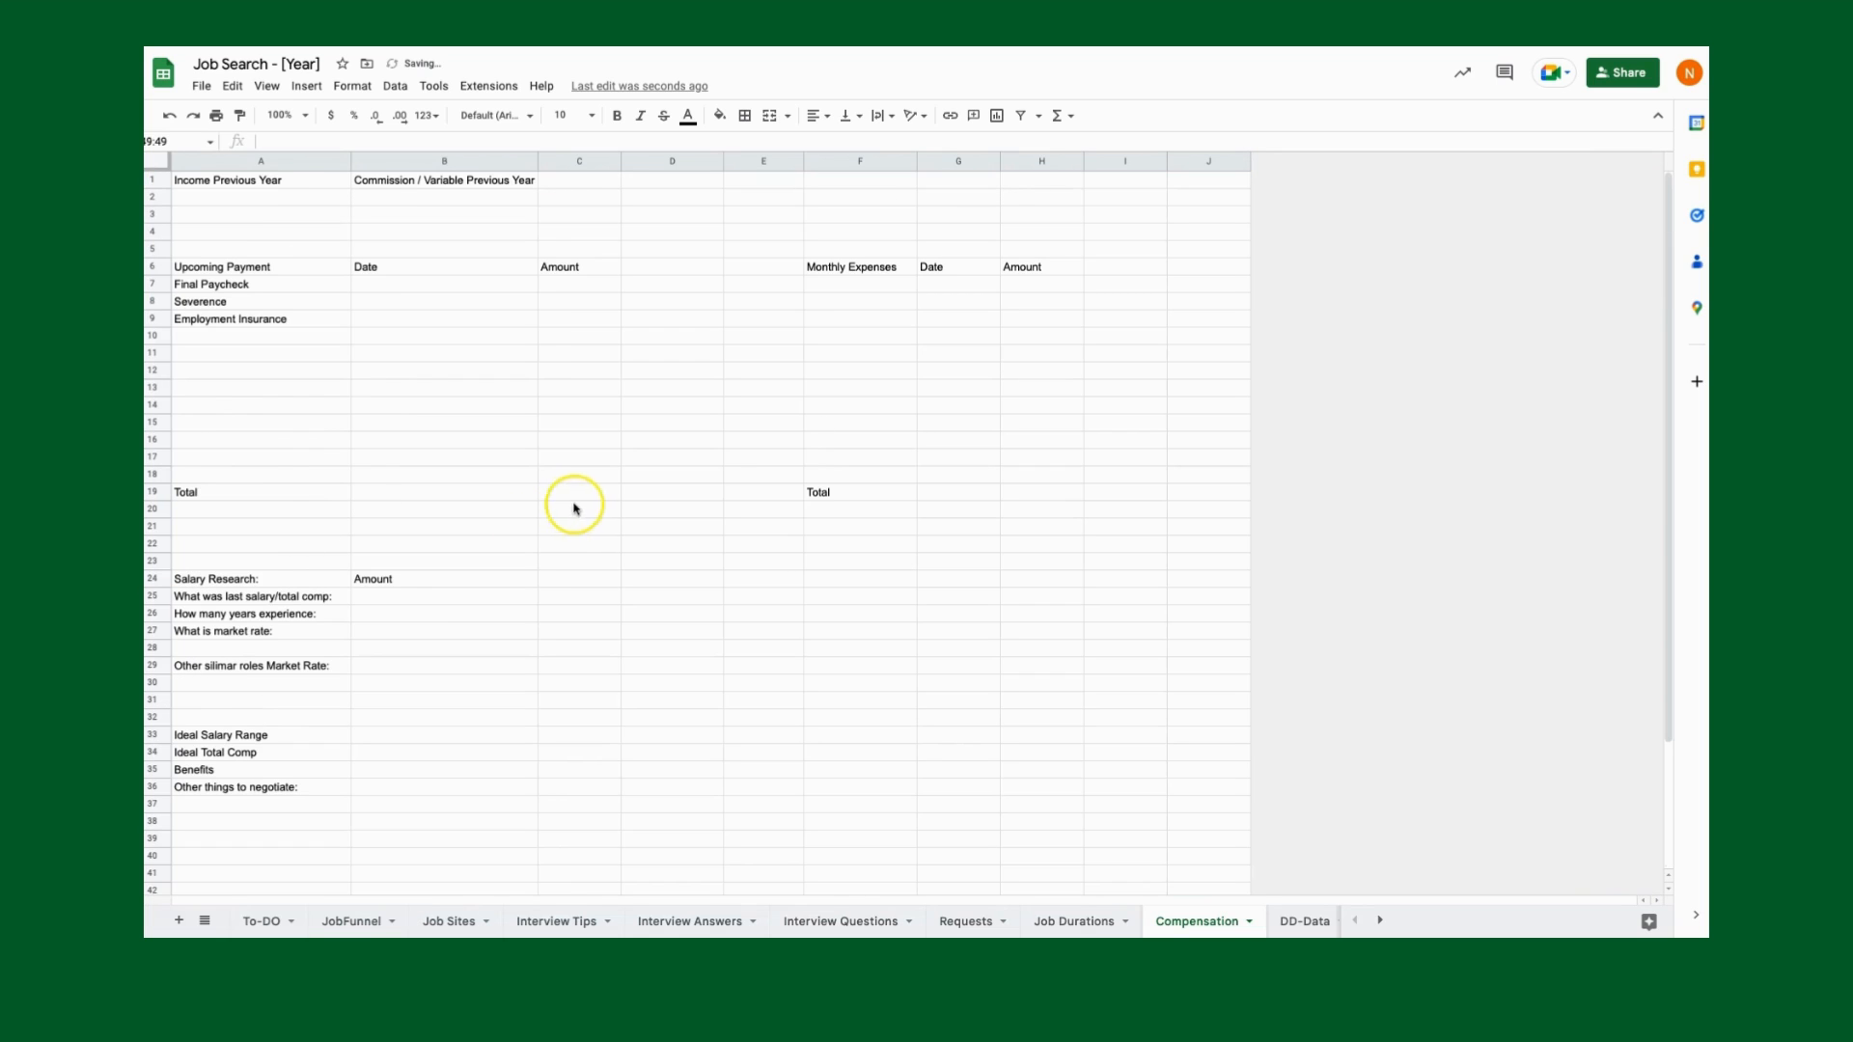
pyautogui.click(267, 199)
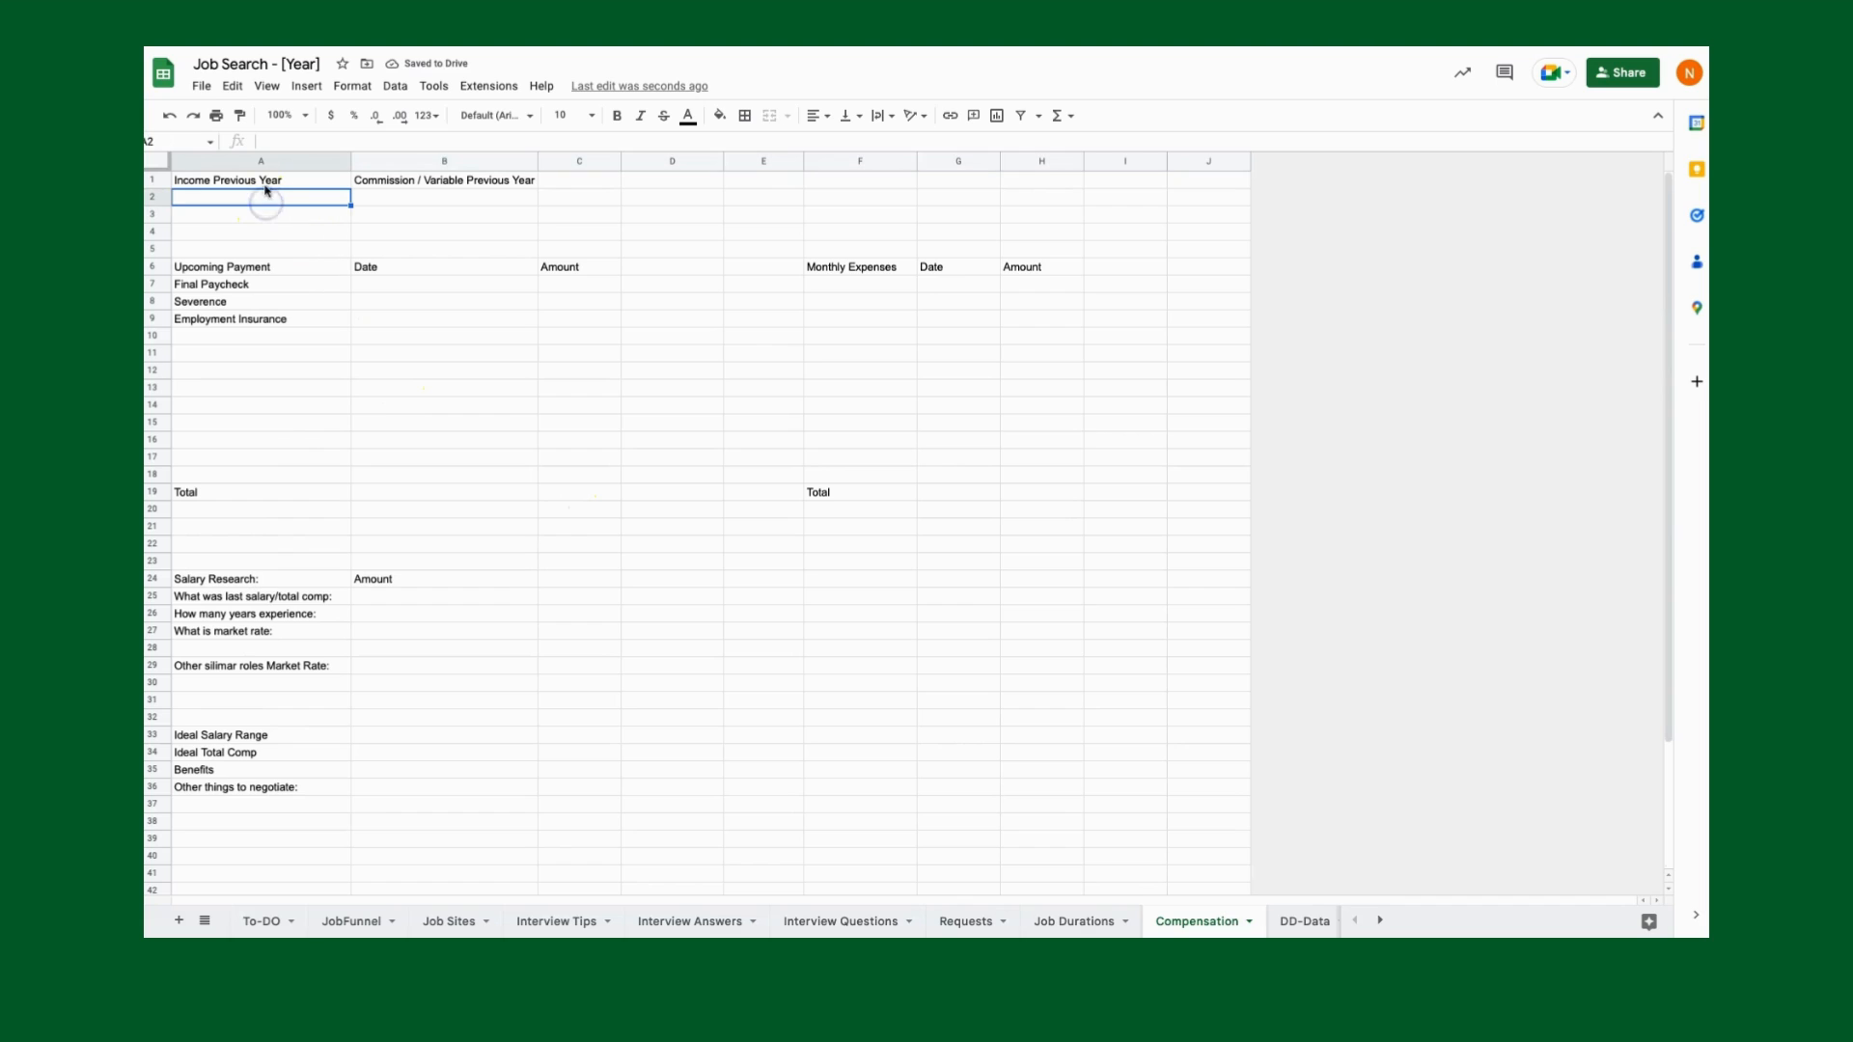
pyautogui.moveTo(266, 183); pyautogui.dragTo(403, 186)
pyautogui.click(419, 186)
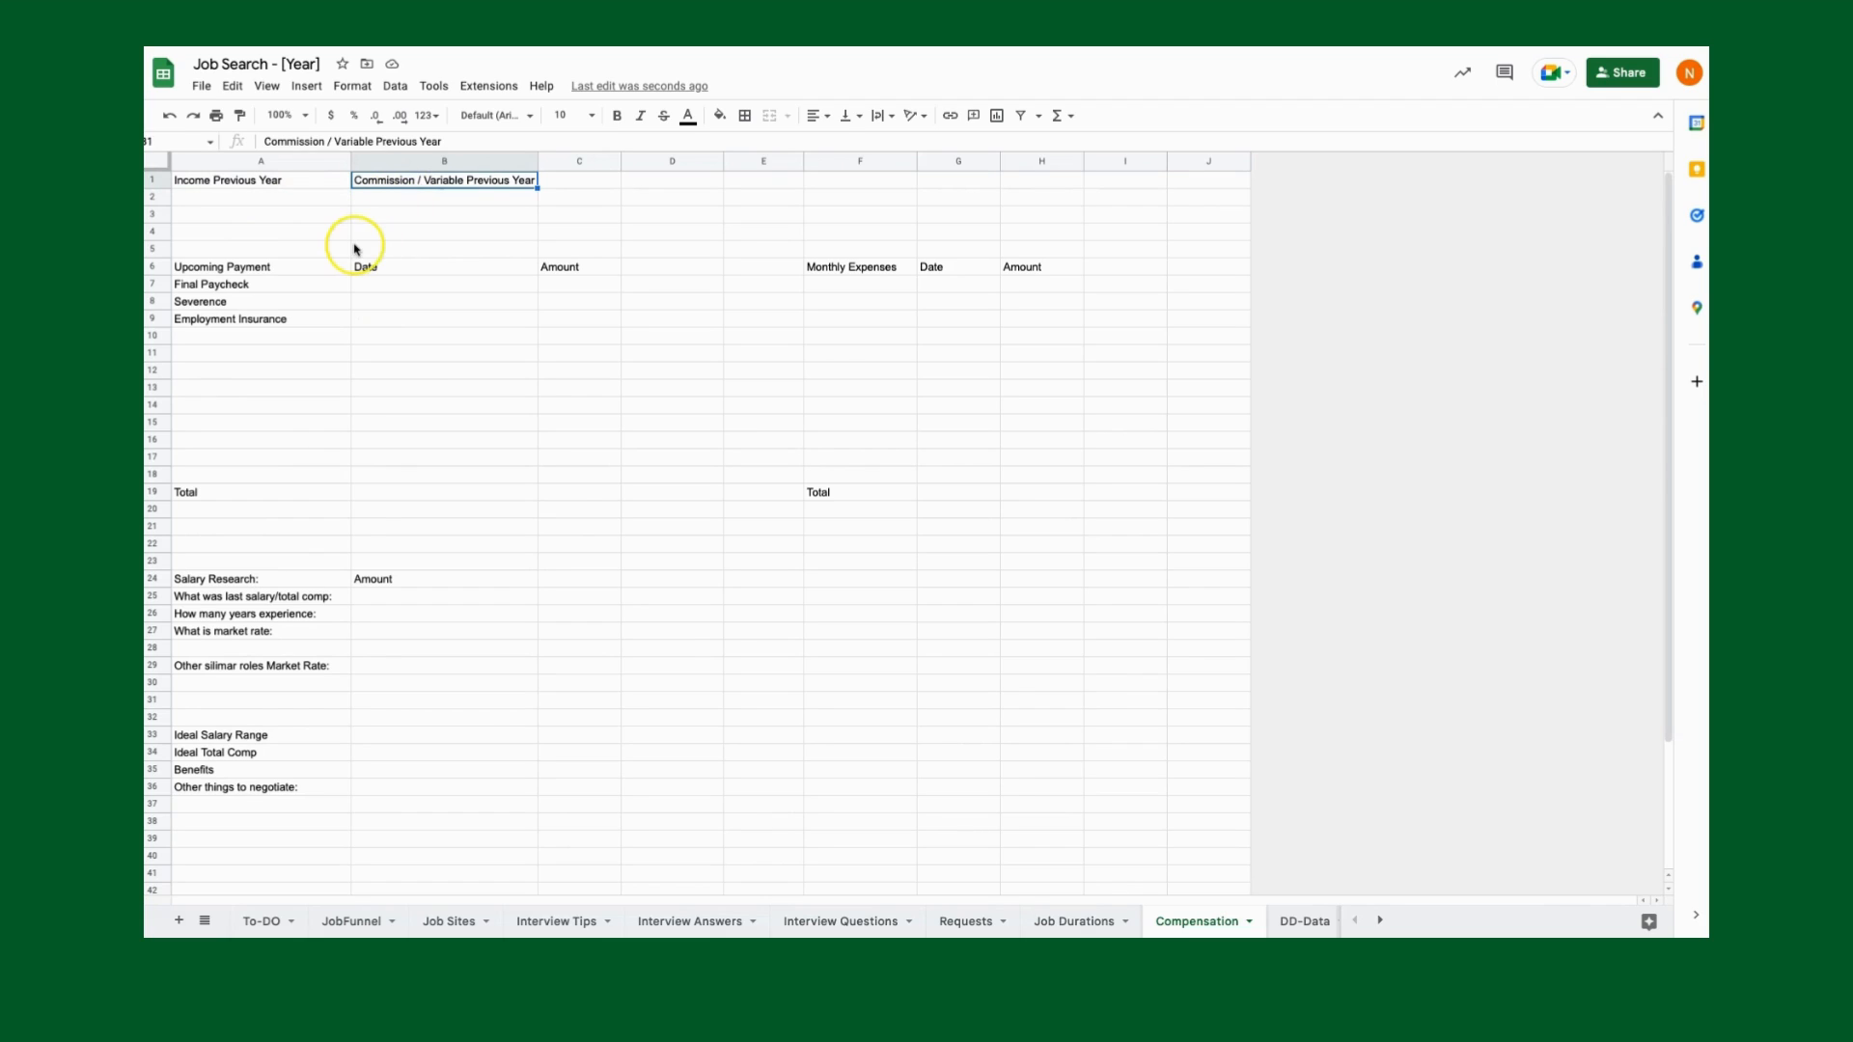
pyautogui.click(391, 287)
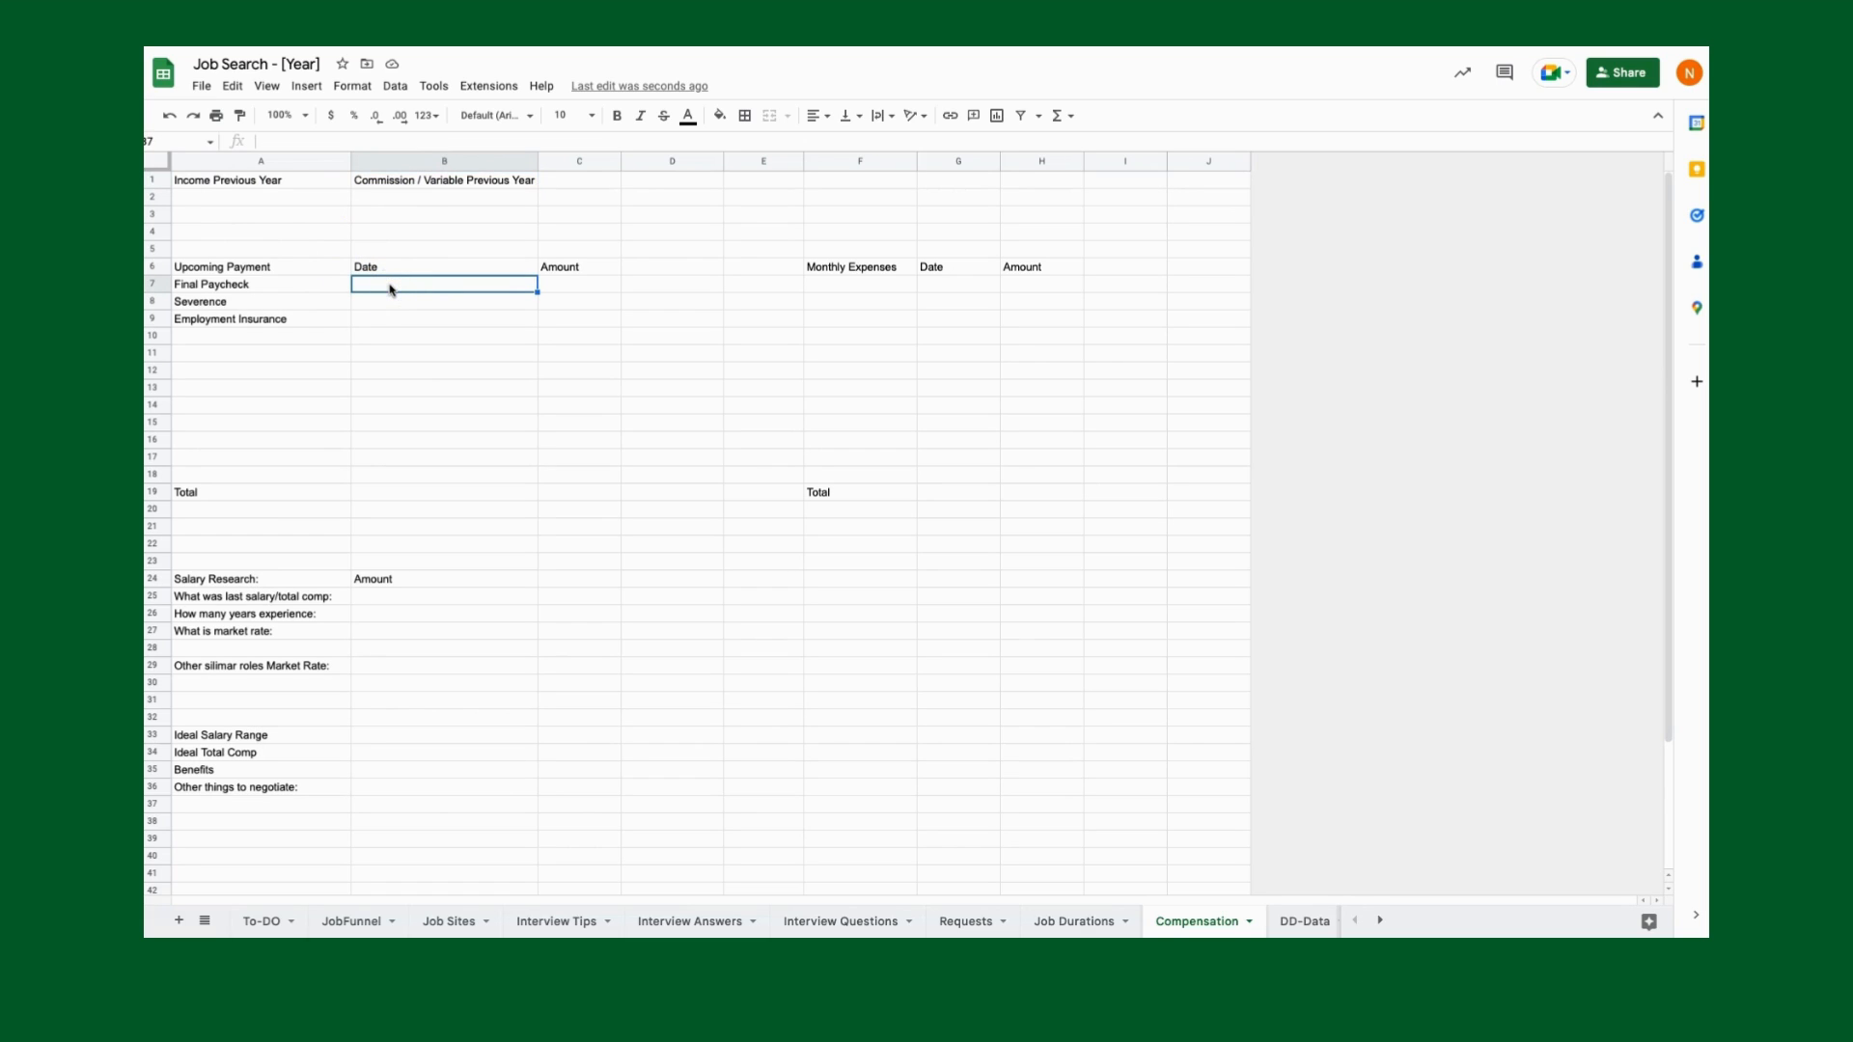
pyautogui.click(391, 305)
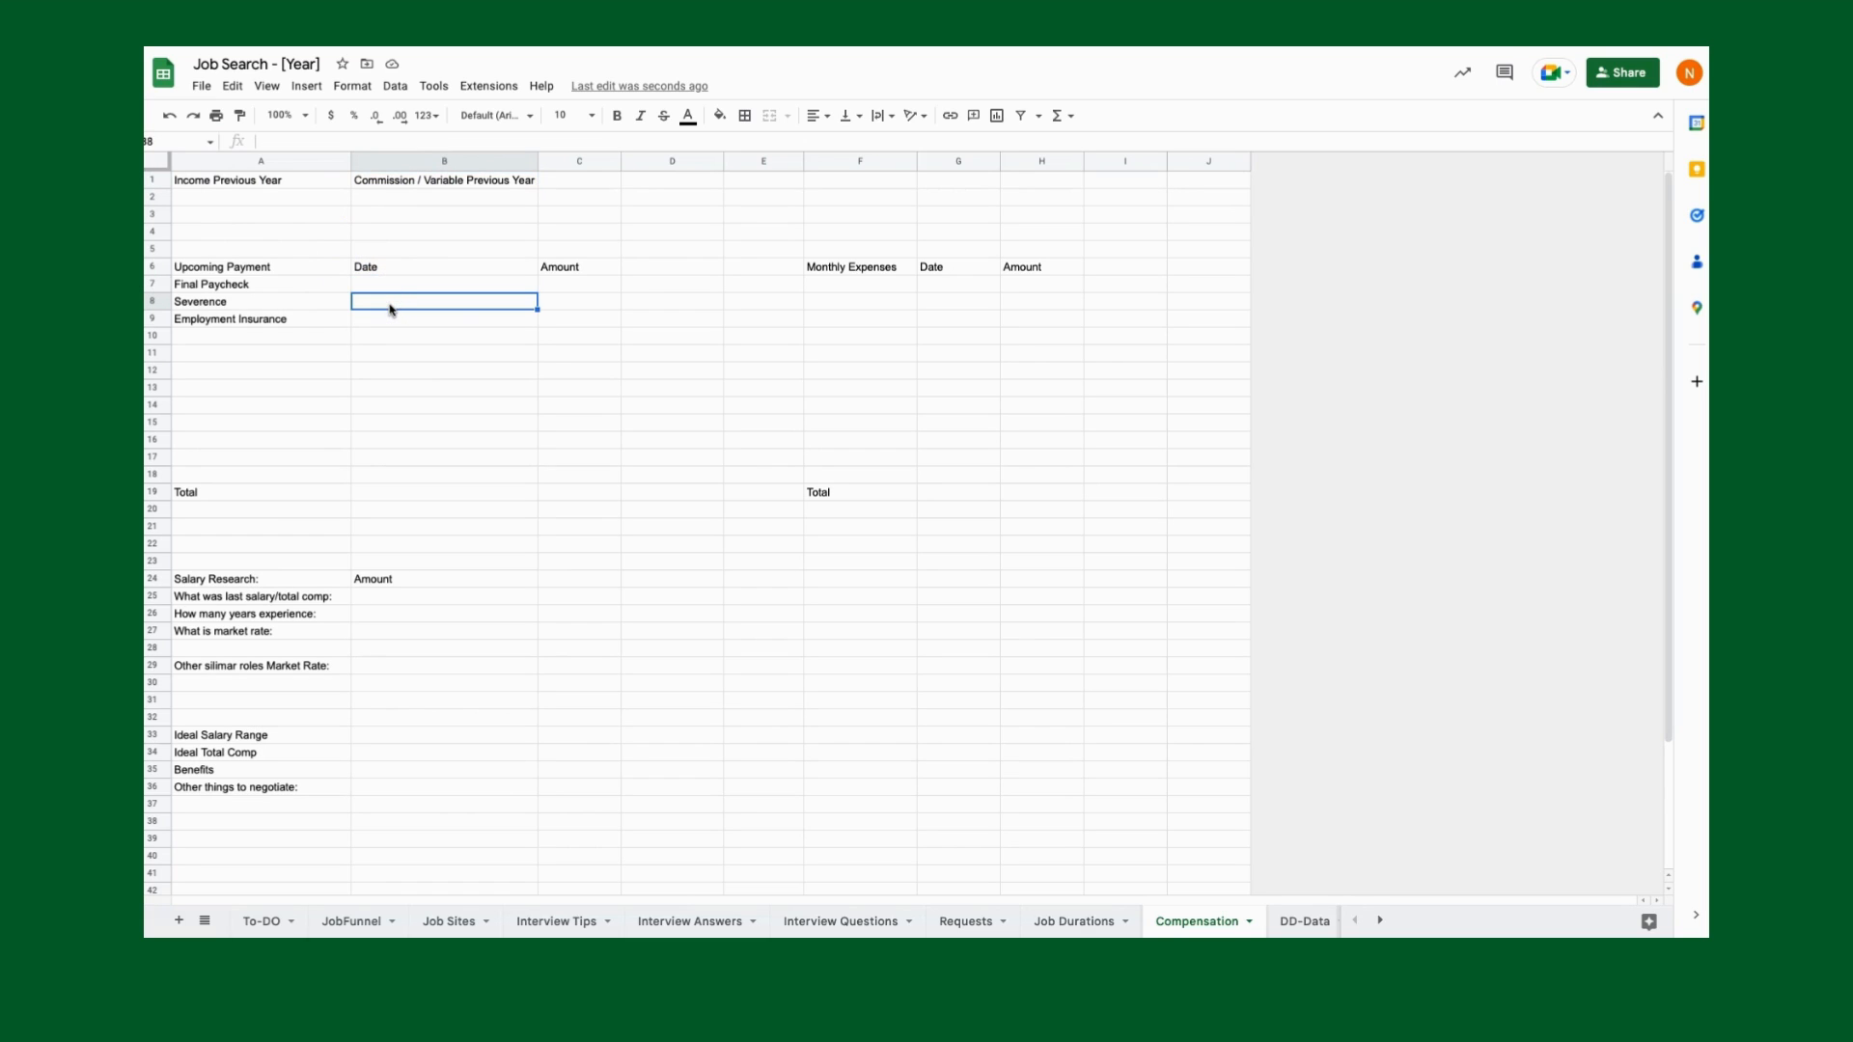
pyautogui.click(389, 321)
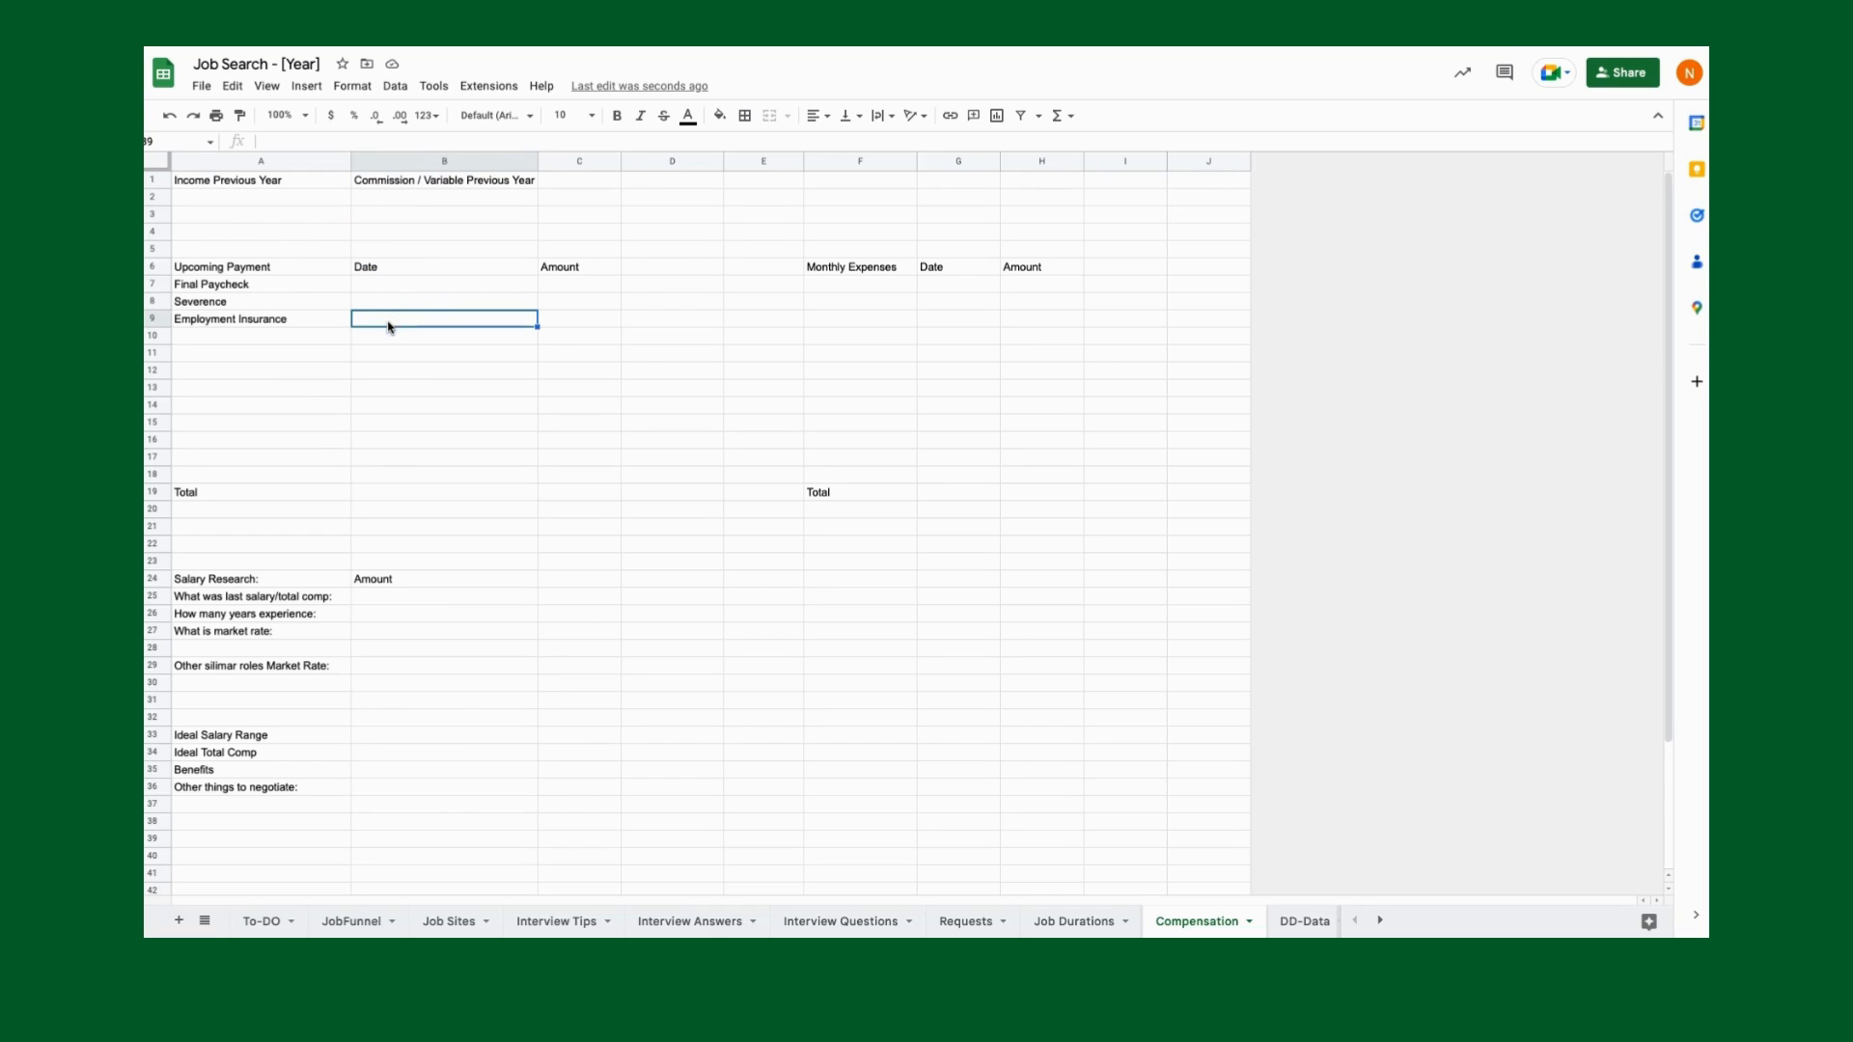
# Add a data validation rule requiring a valid date to the Upcoming Payment date cells B7:B18
pyautogui.moveTo(407, 288); pyautogui.dragTo(428, 473)
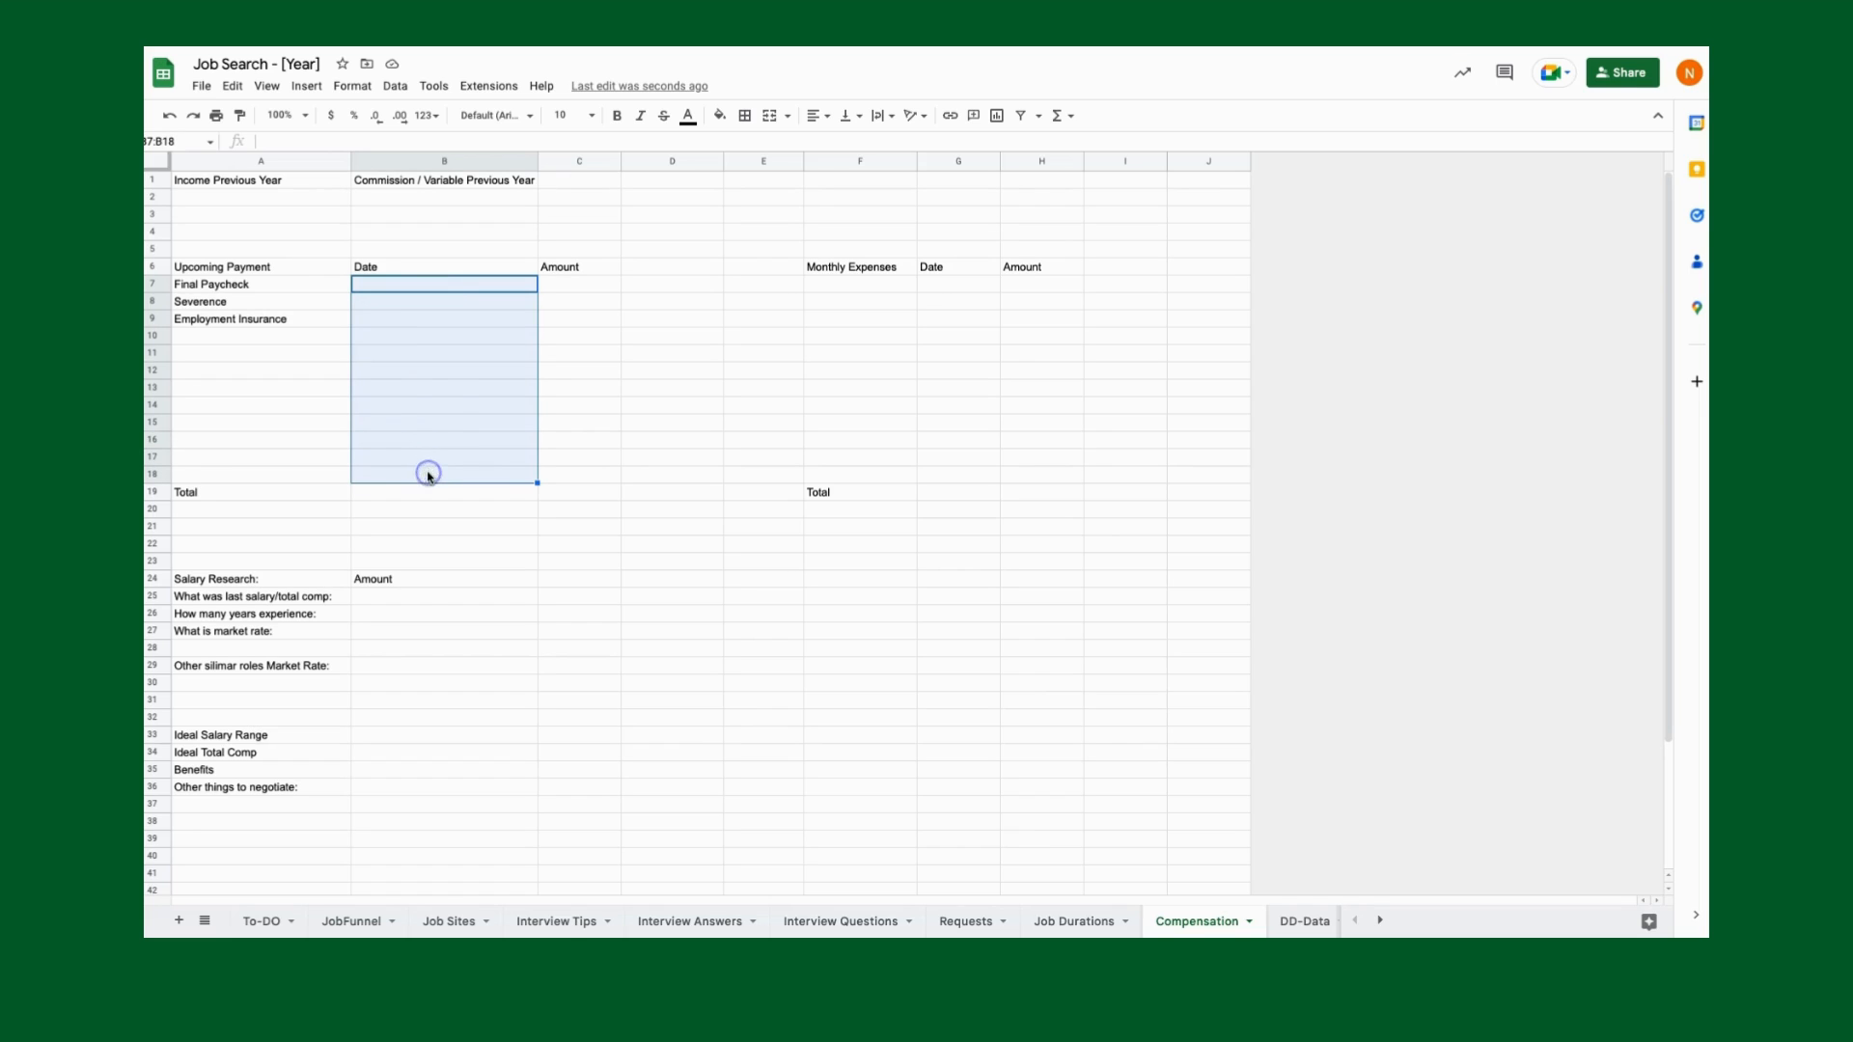
pyautogui.rightClick(433, 408)
pyautogui.moveTo(602, 879)
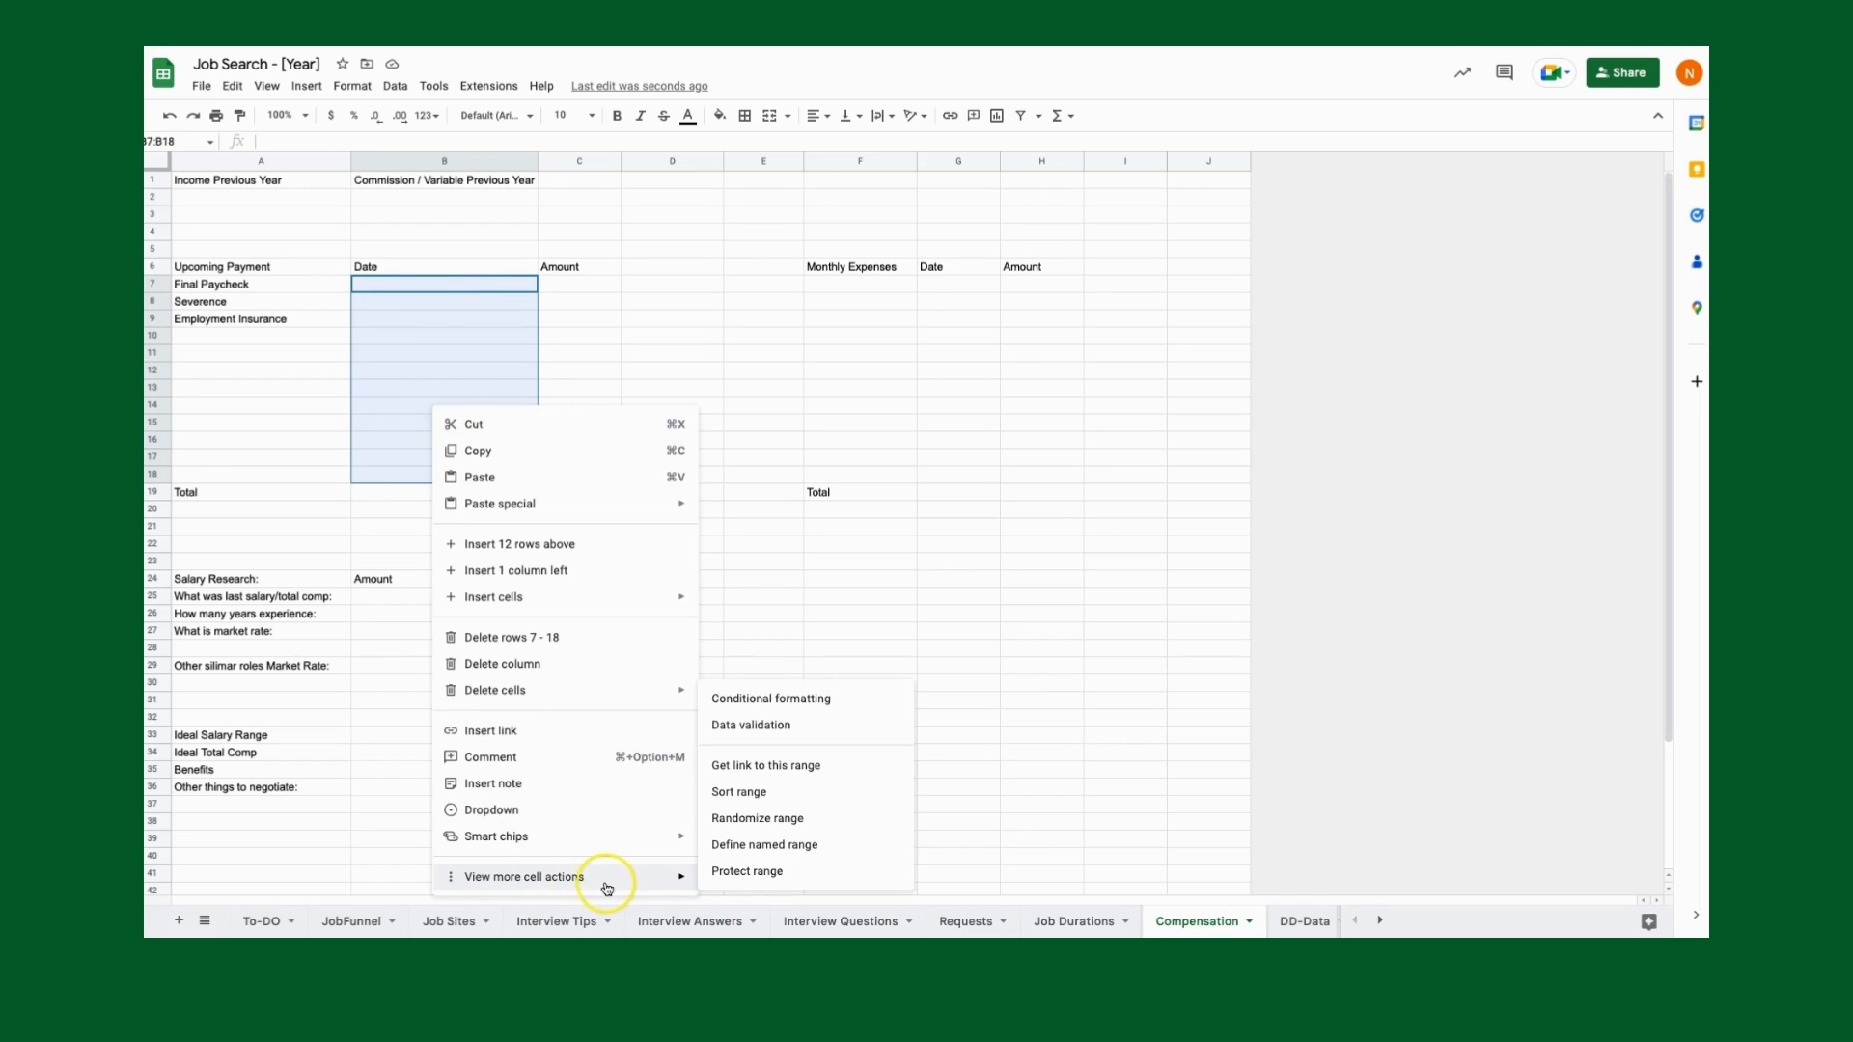
pyautogui.click(762, 725)
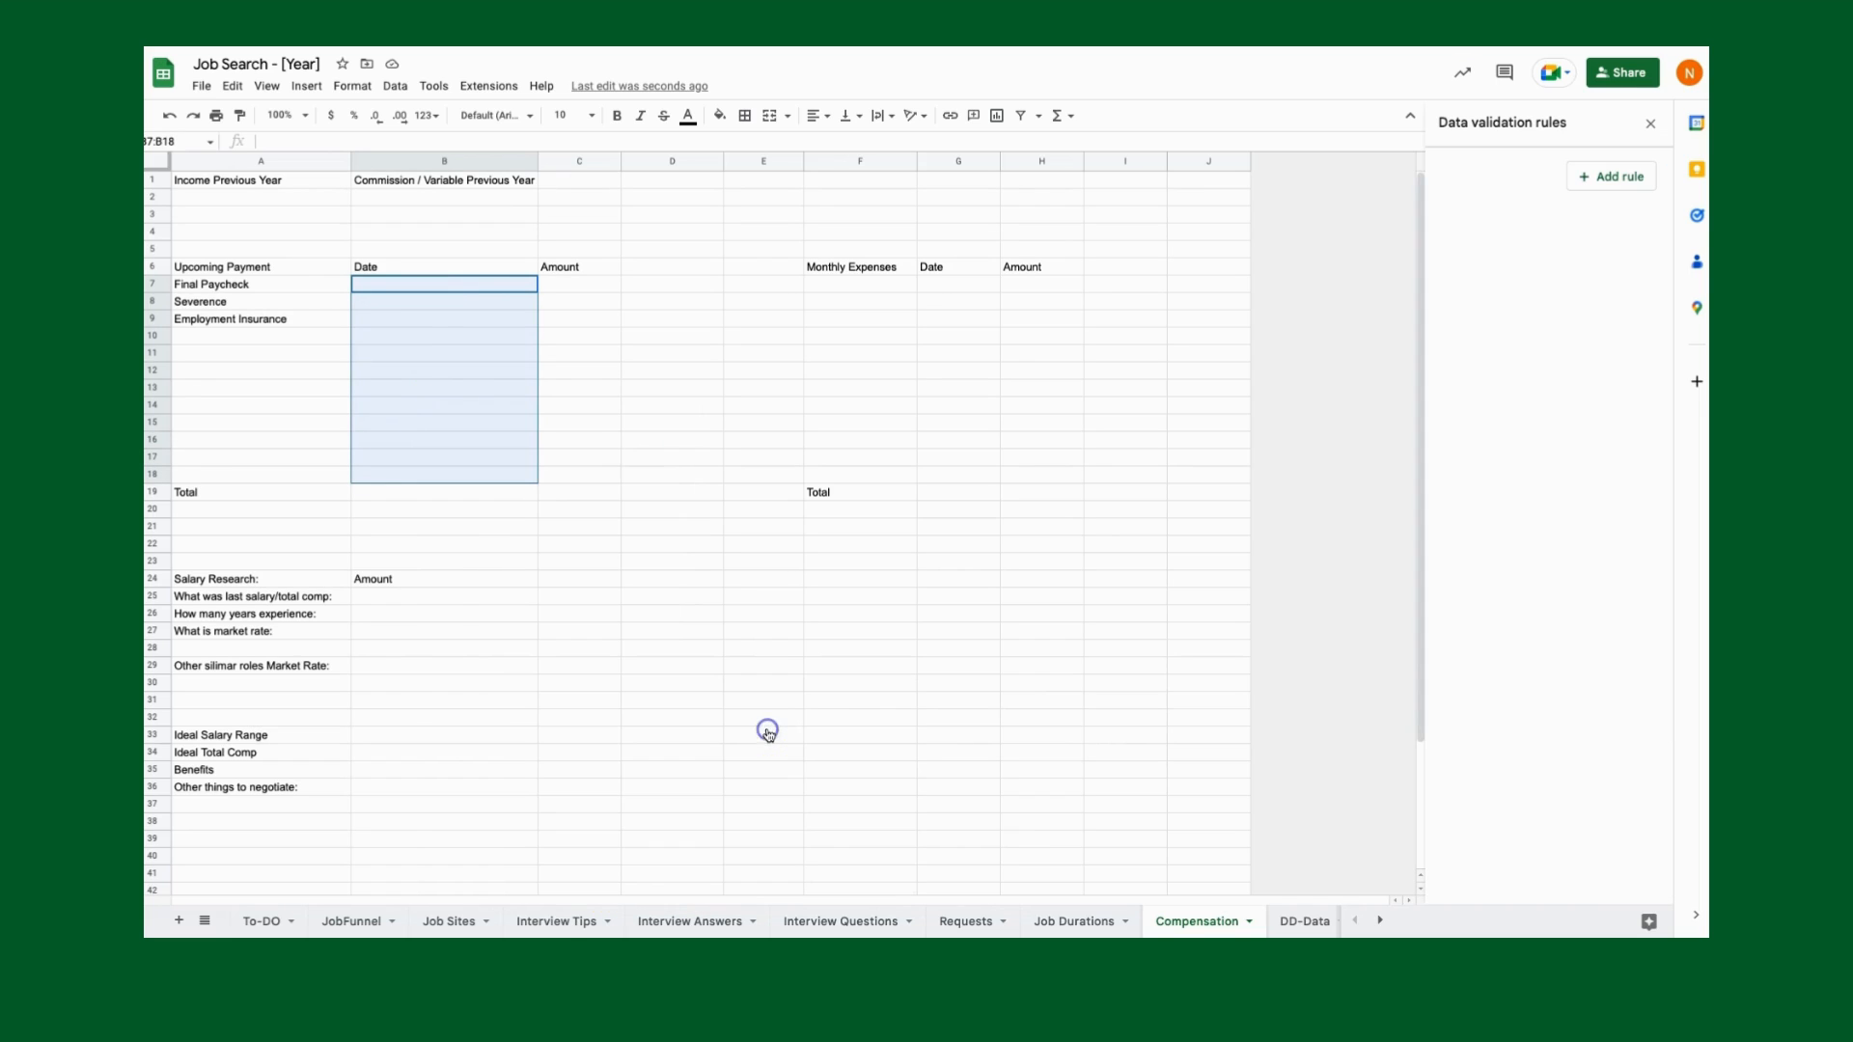
pyautogui.click(1626, 182)
pyautogui.click(1642, 266)
pyautogui.click(1499, 480)
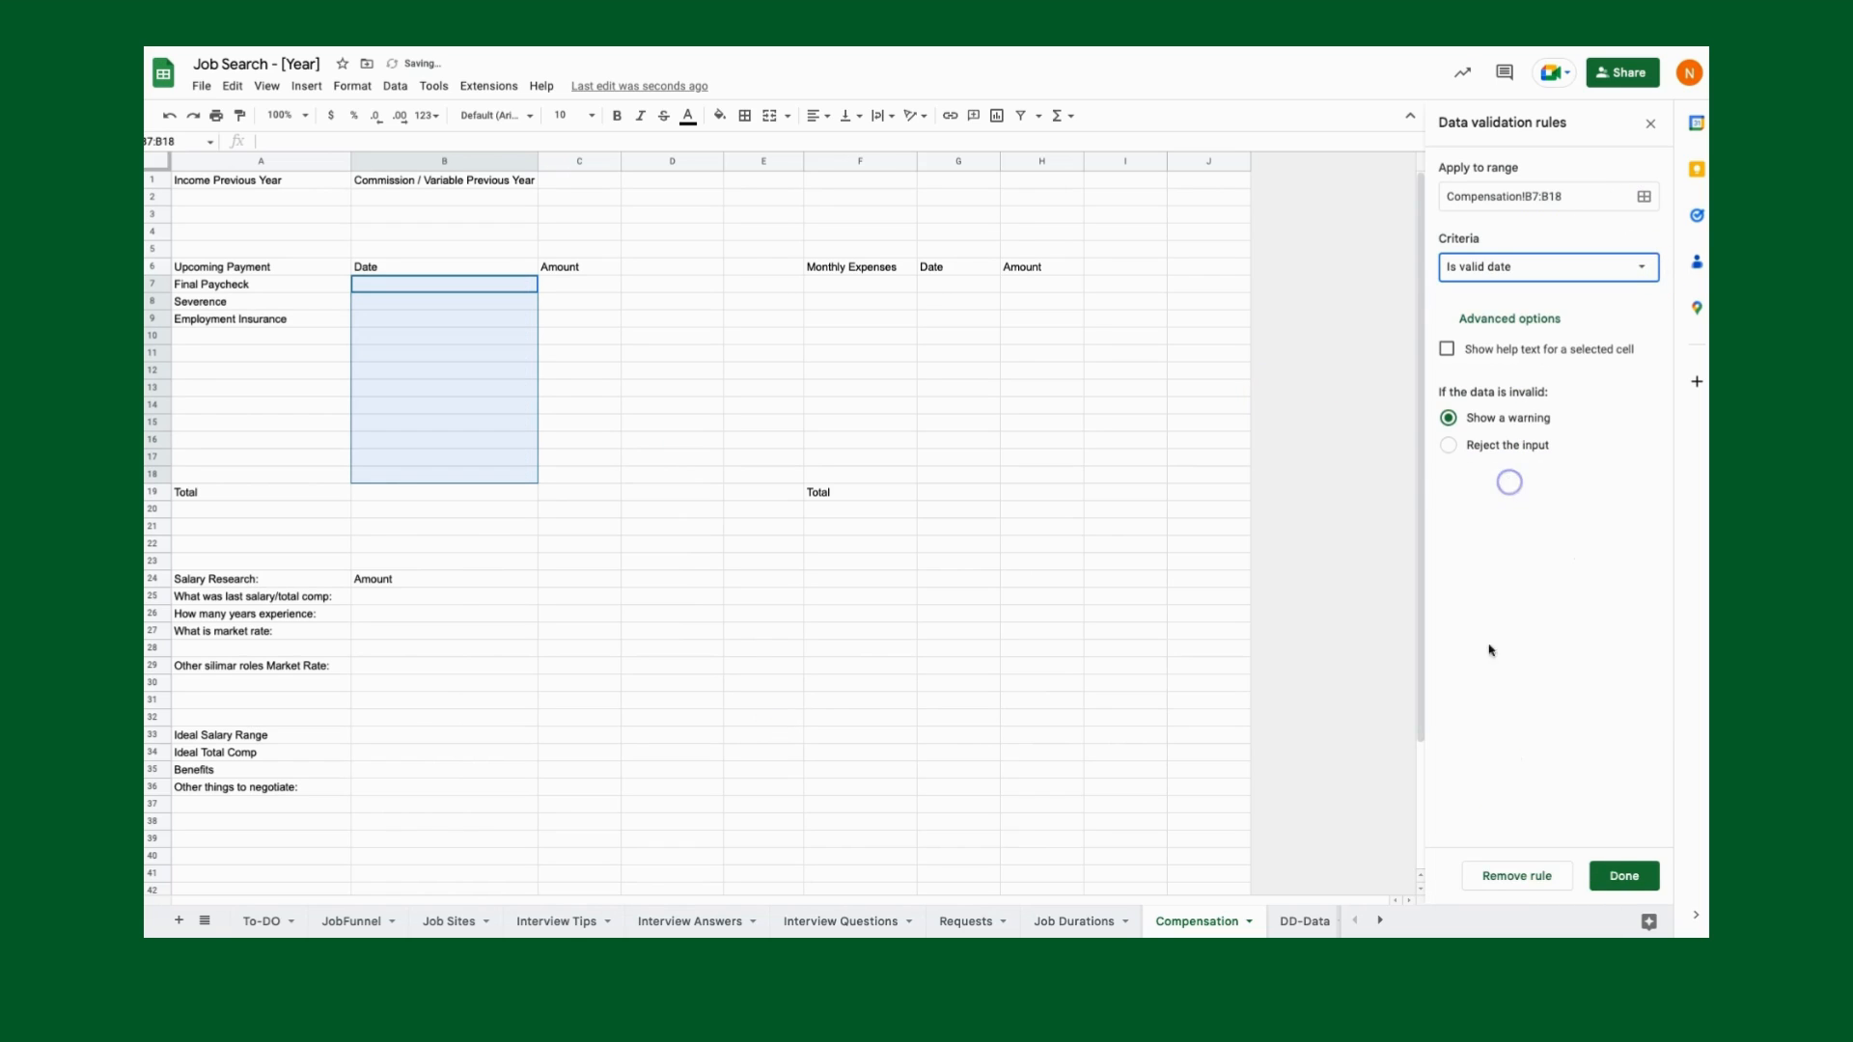
pyautogui.click(1624, 876)
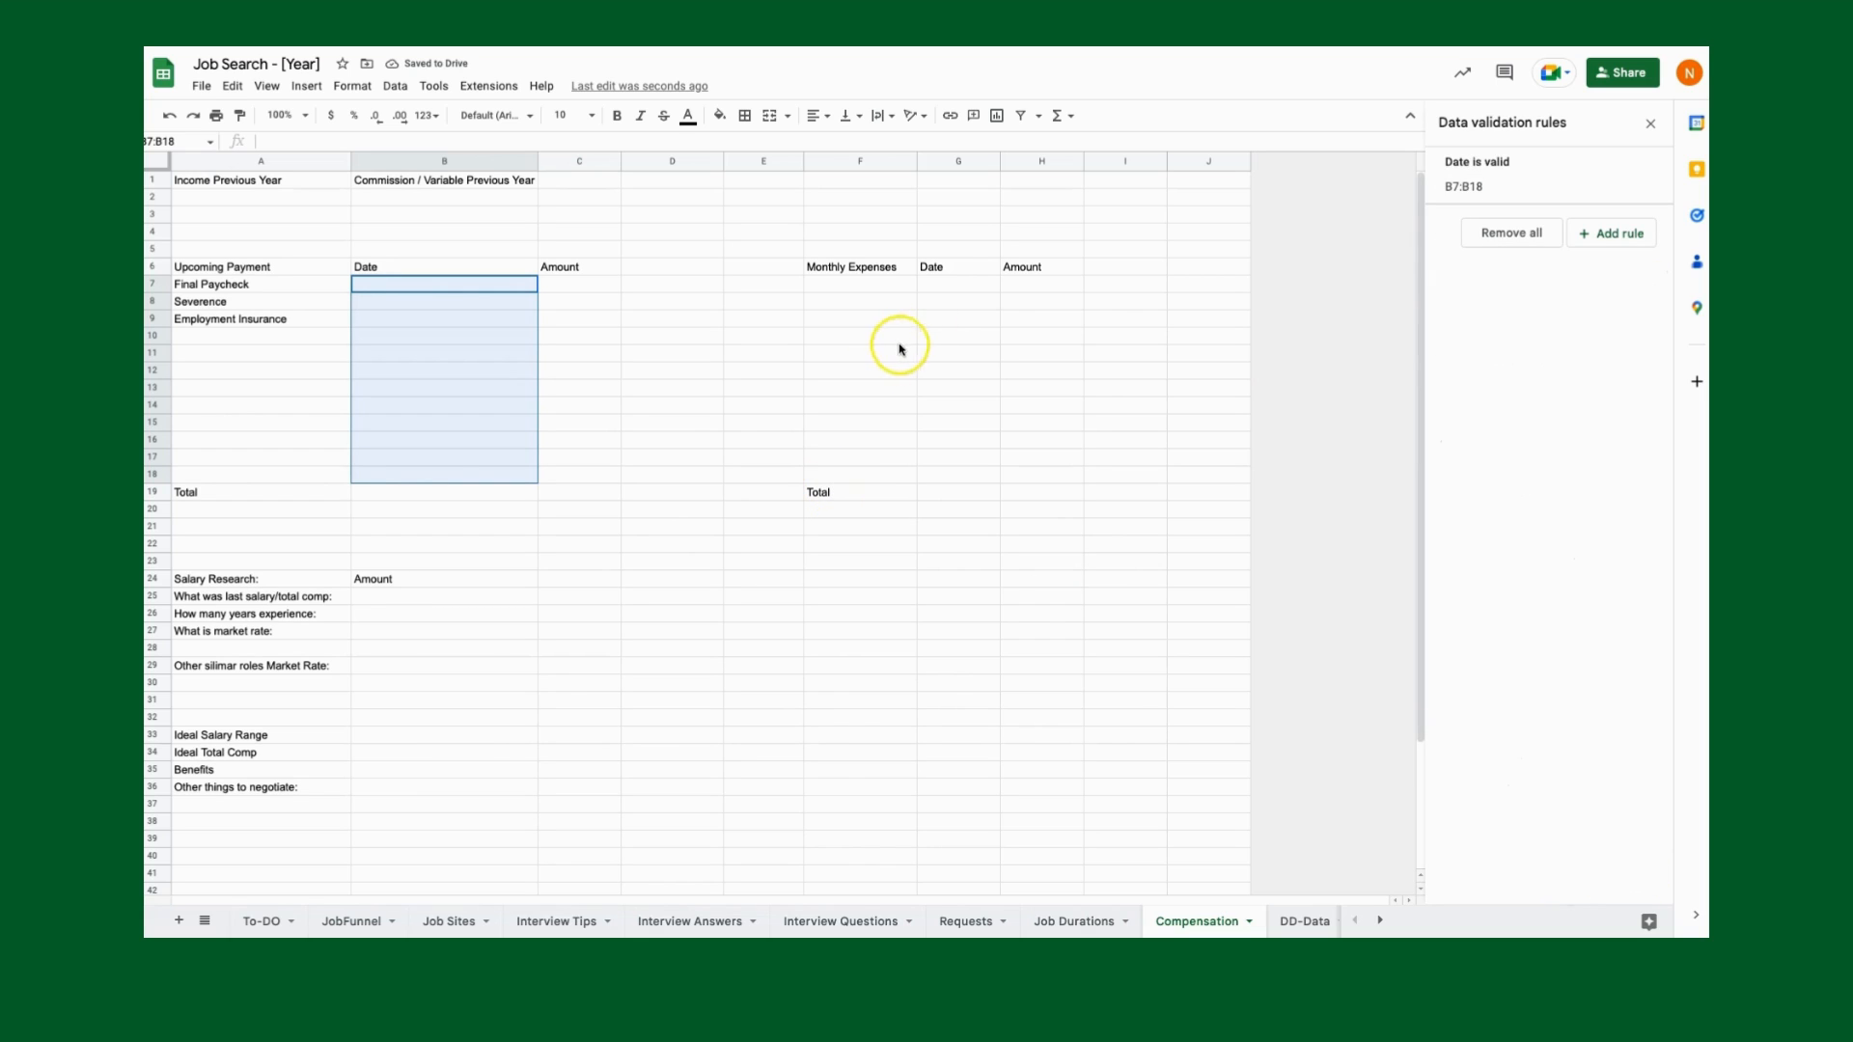
# Add a valid-date data validation rule to the Monthly Expenses date cells G7:G18
pyautogui.moveTo(958, 290); pyautogui.dragTo(964, 476)
pyautogui.rightClick(965, 478)
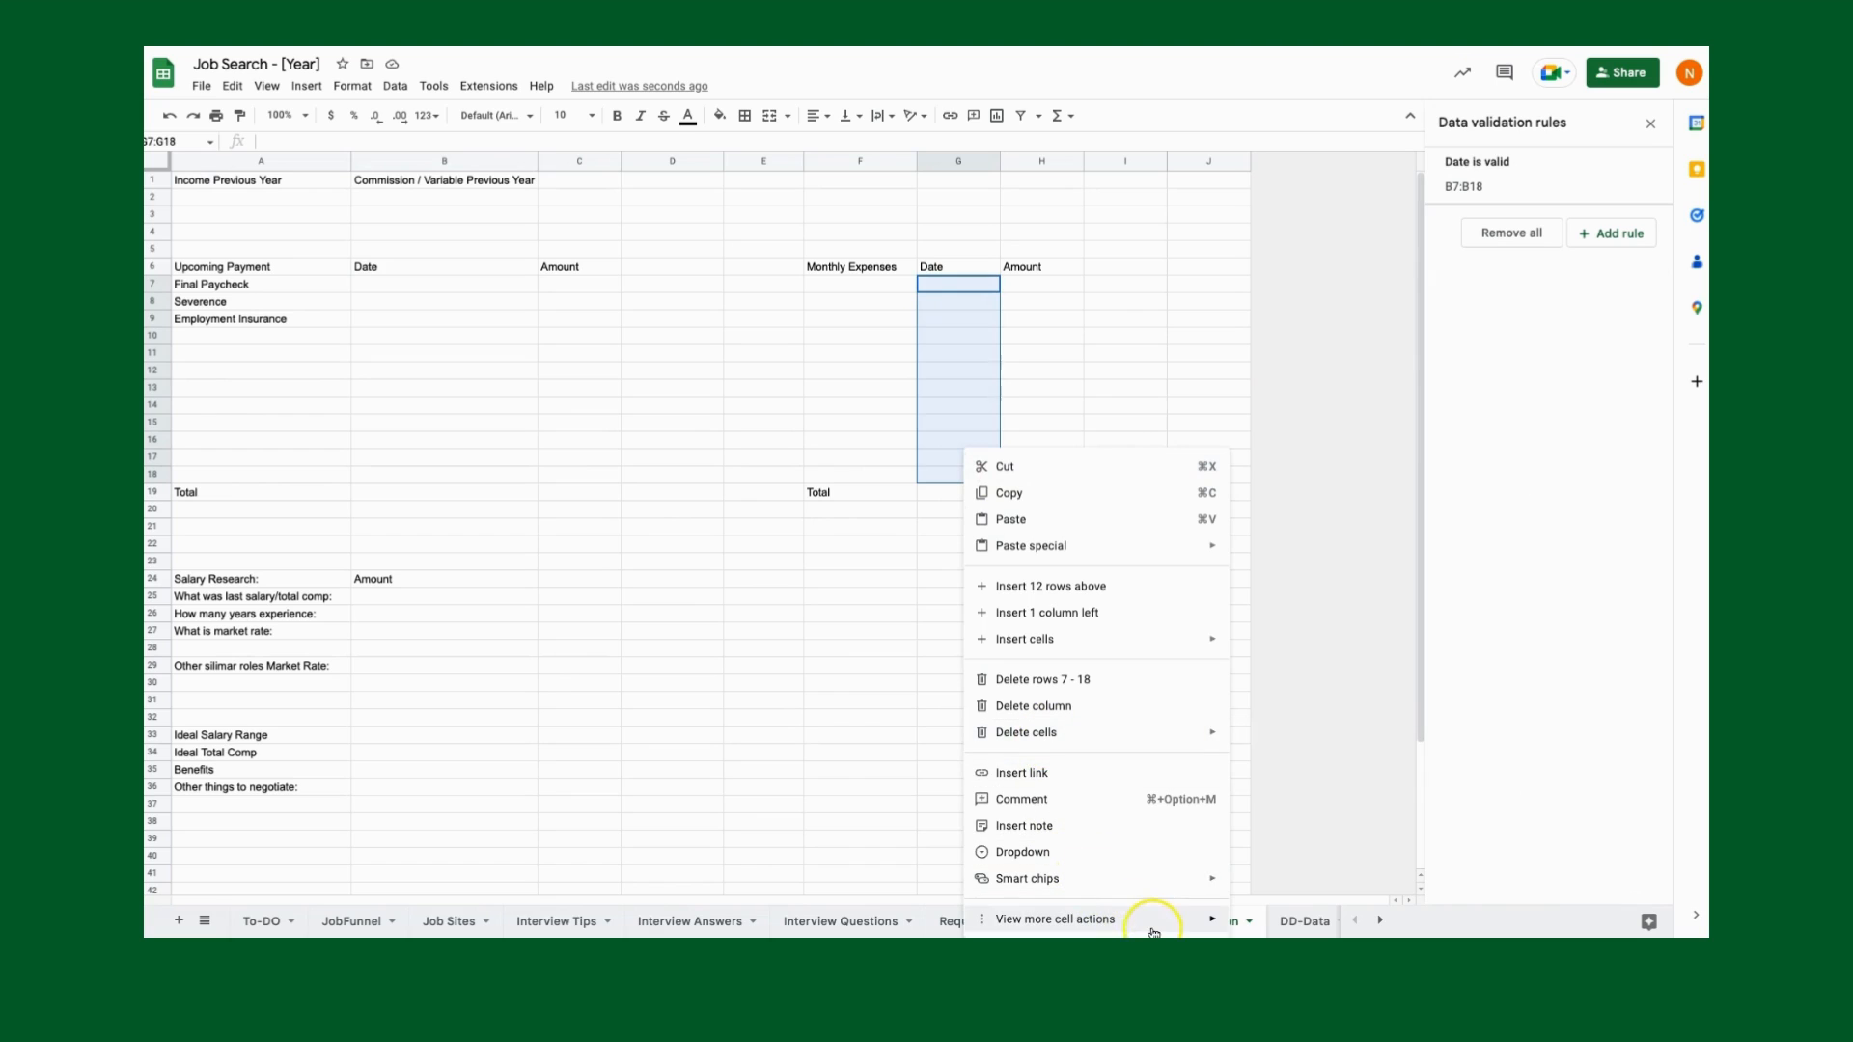
pyautogui.moveTo(1148, 919)
pyautogui.click(1619, 234)
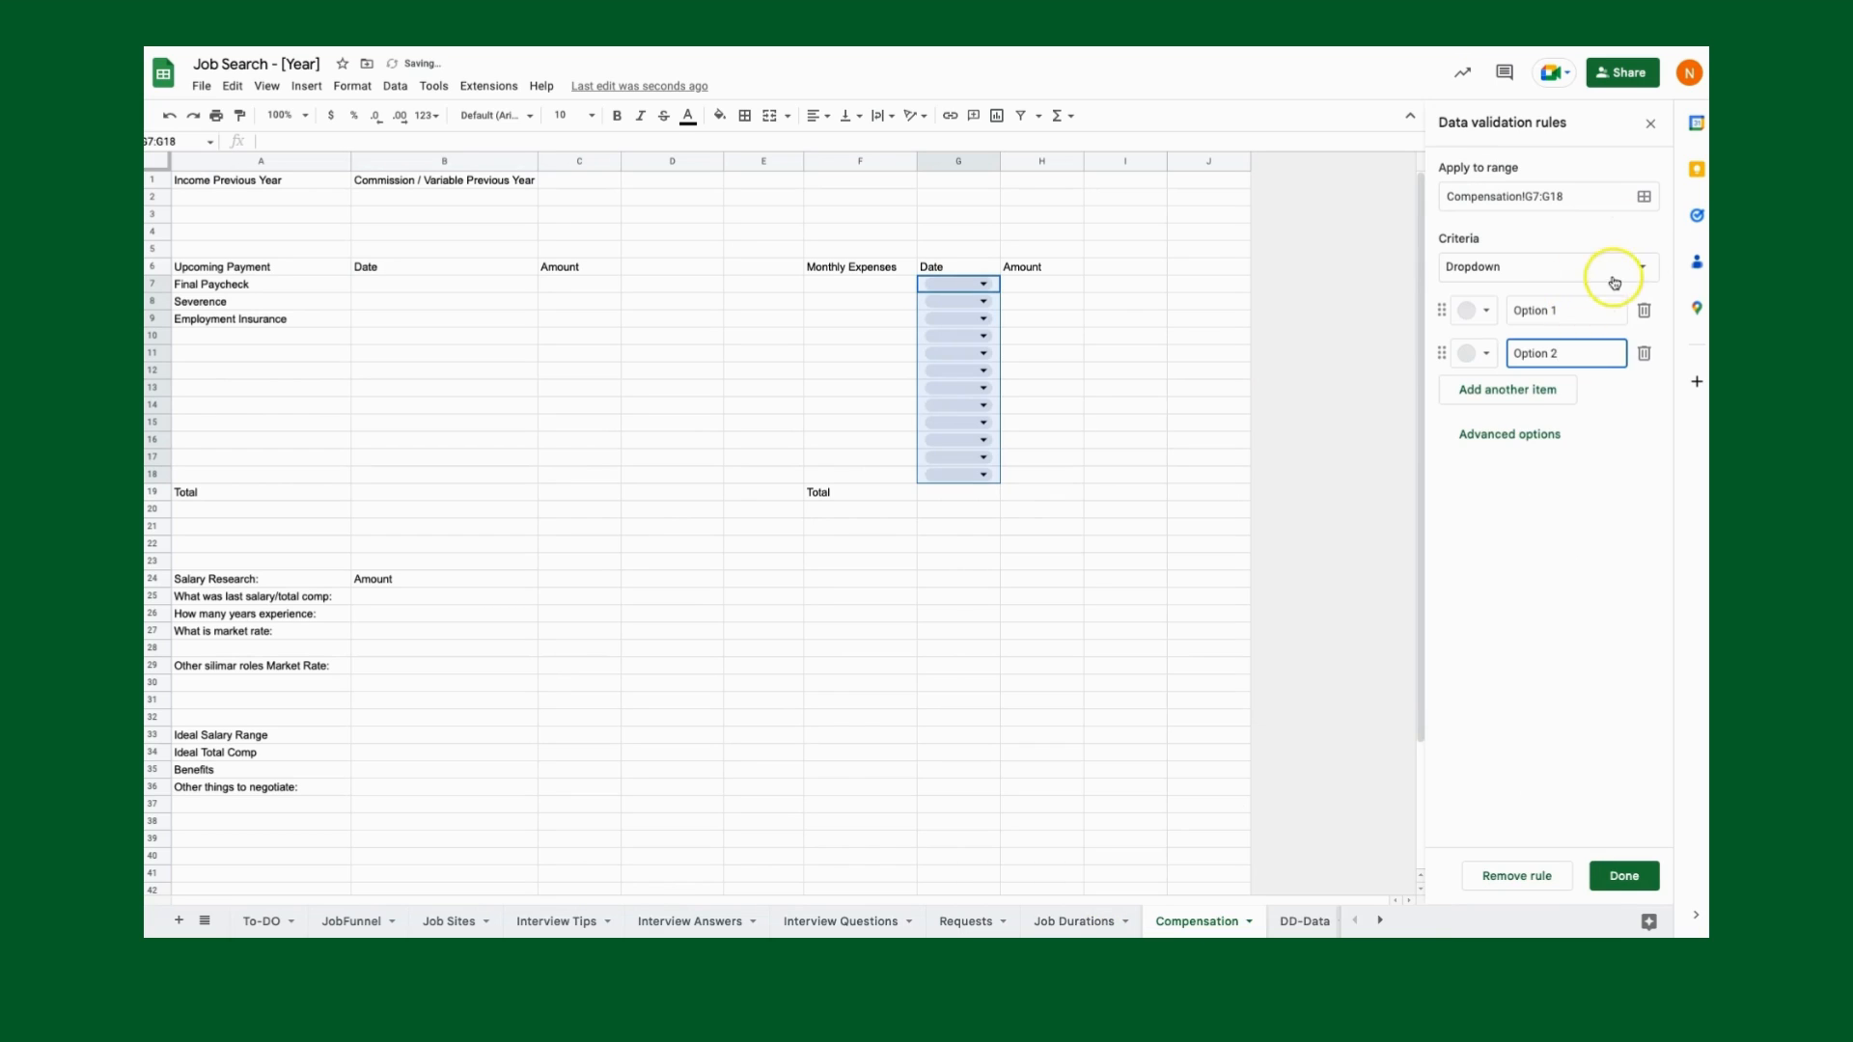
pyautogui.click(1625, 268)
pyautogui.click(1508, 479)
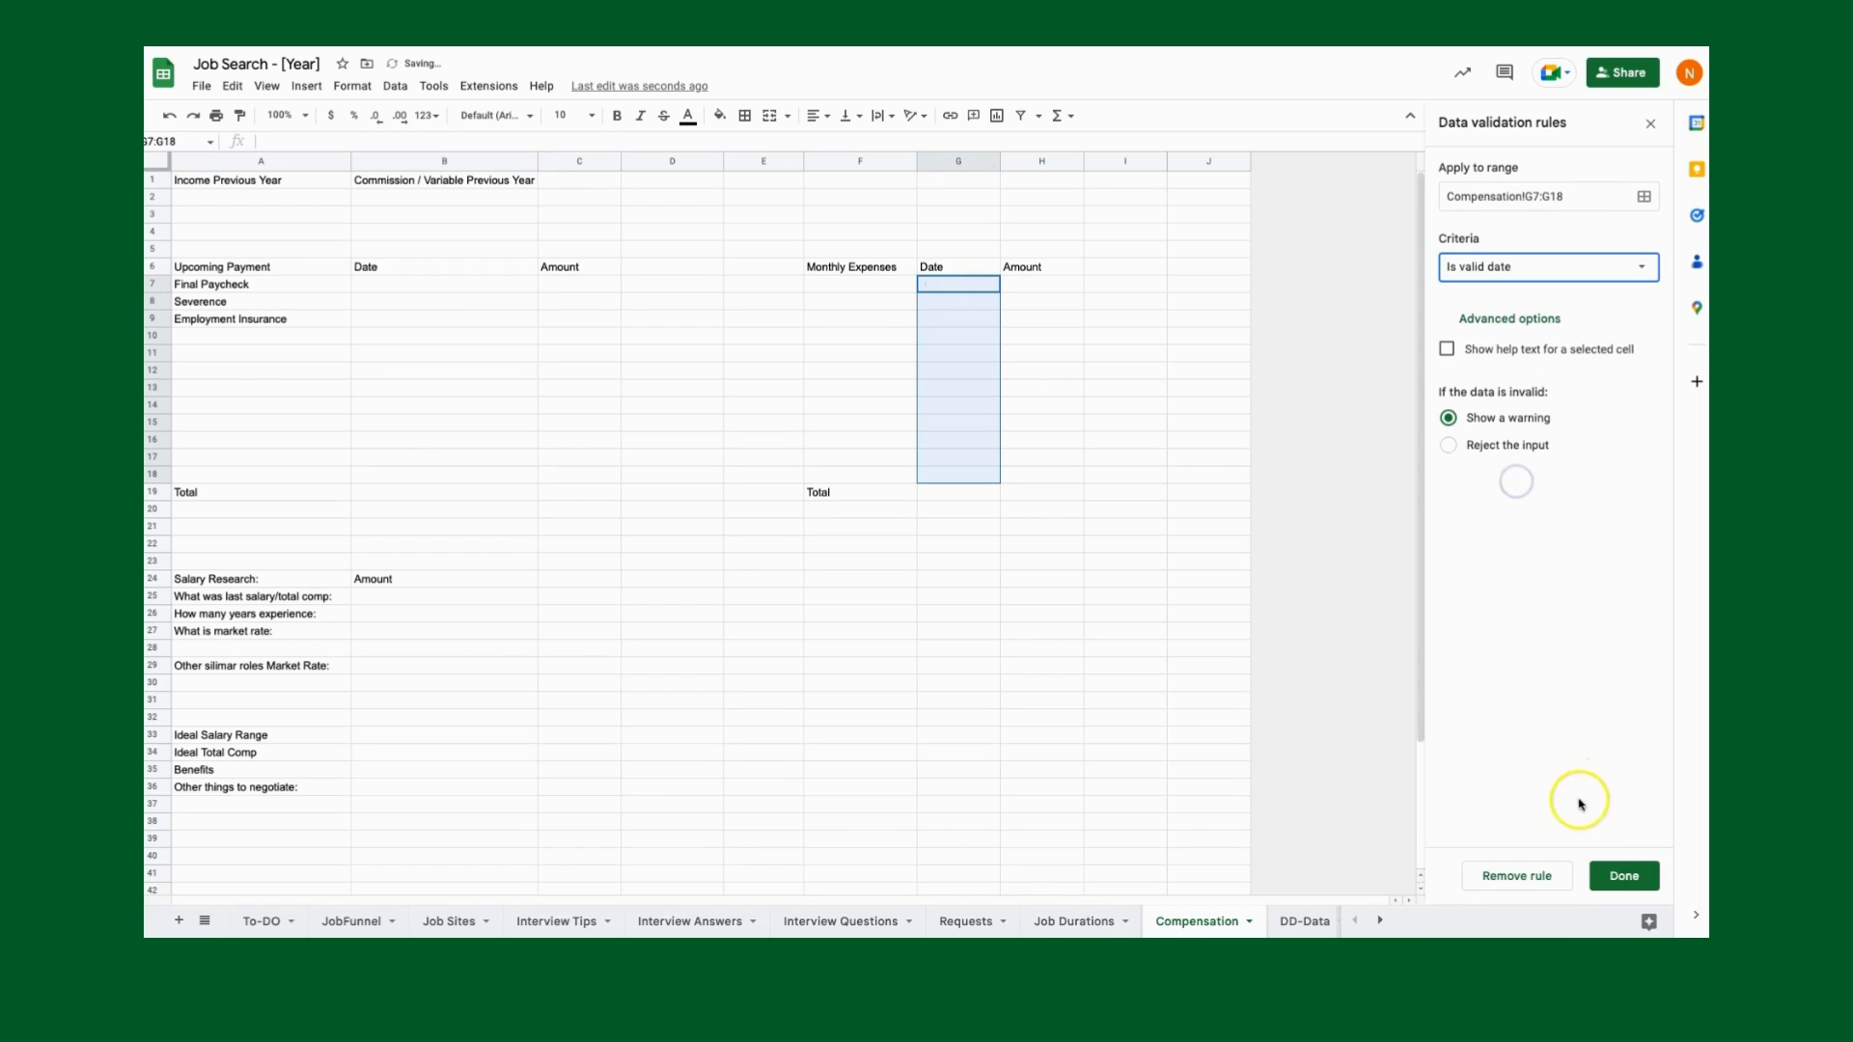
pyautogui.click(1629, 876)
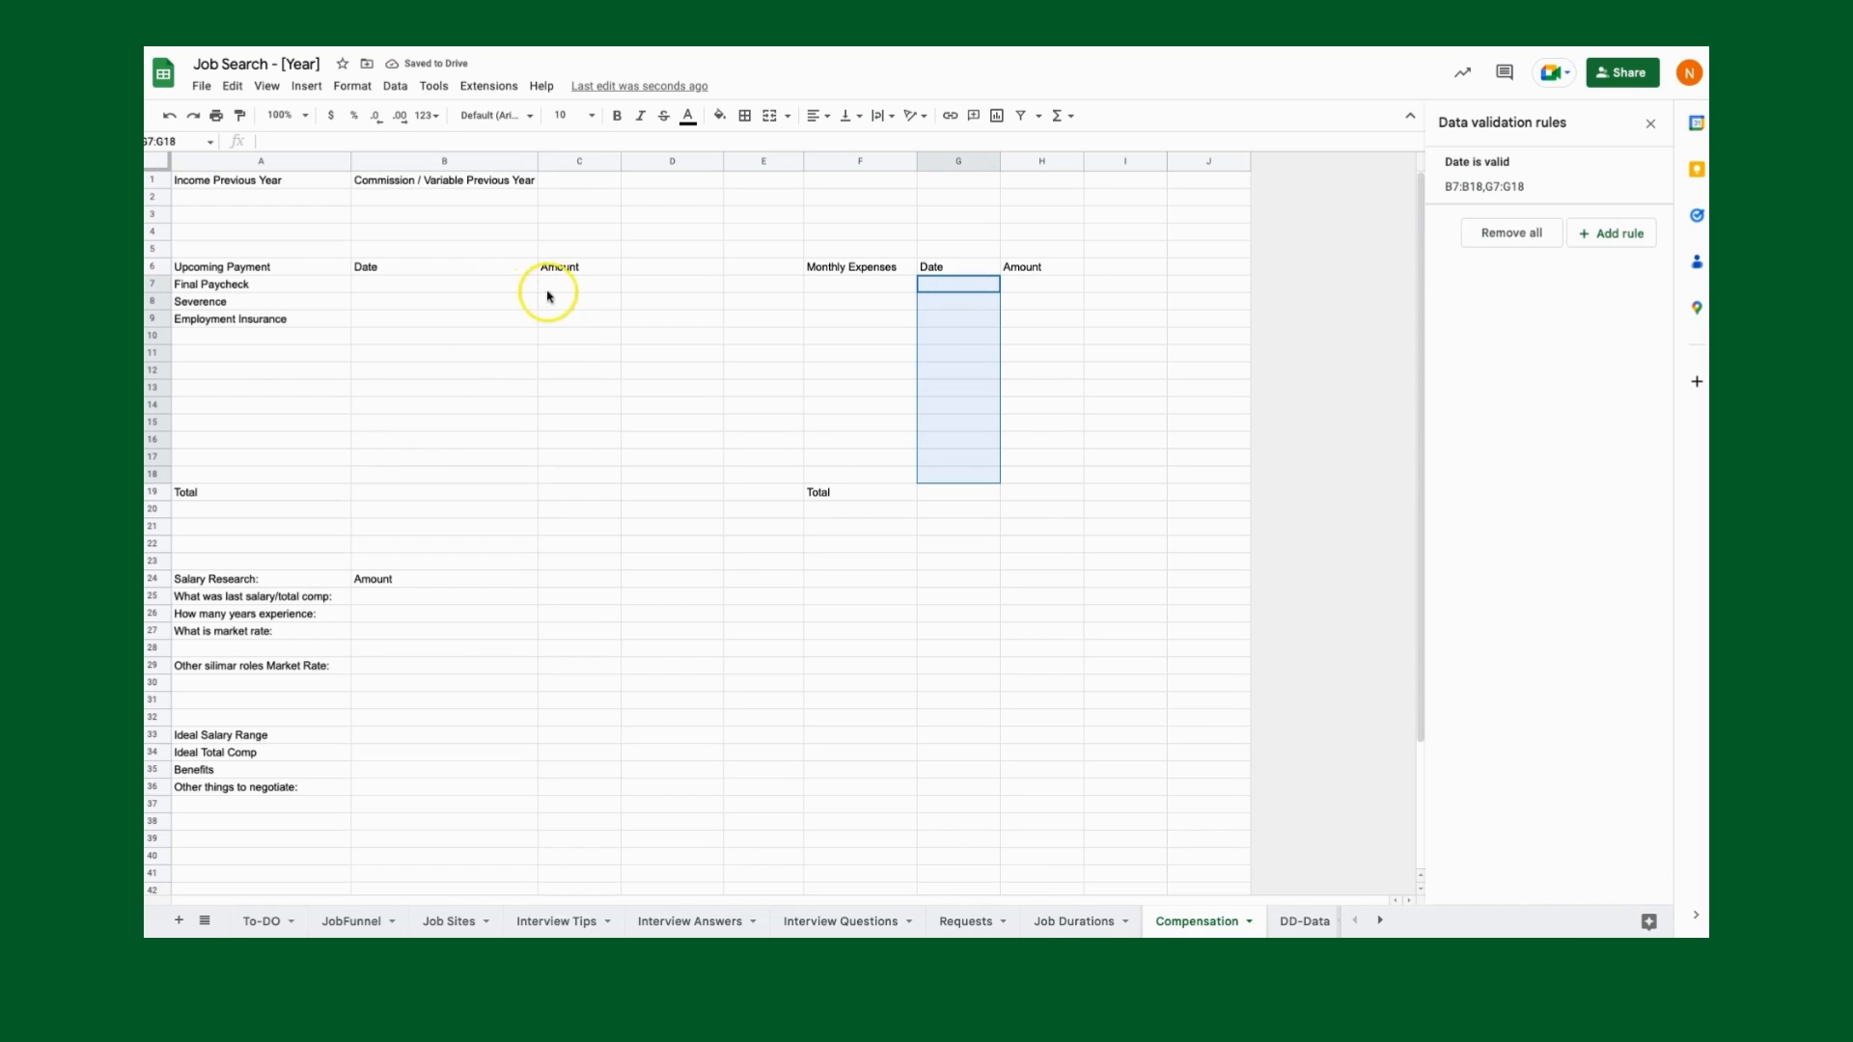
pyautogui.moveTo(574, 289); pyautogui.dragTo(576, 474)
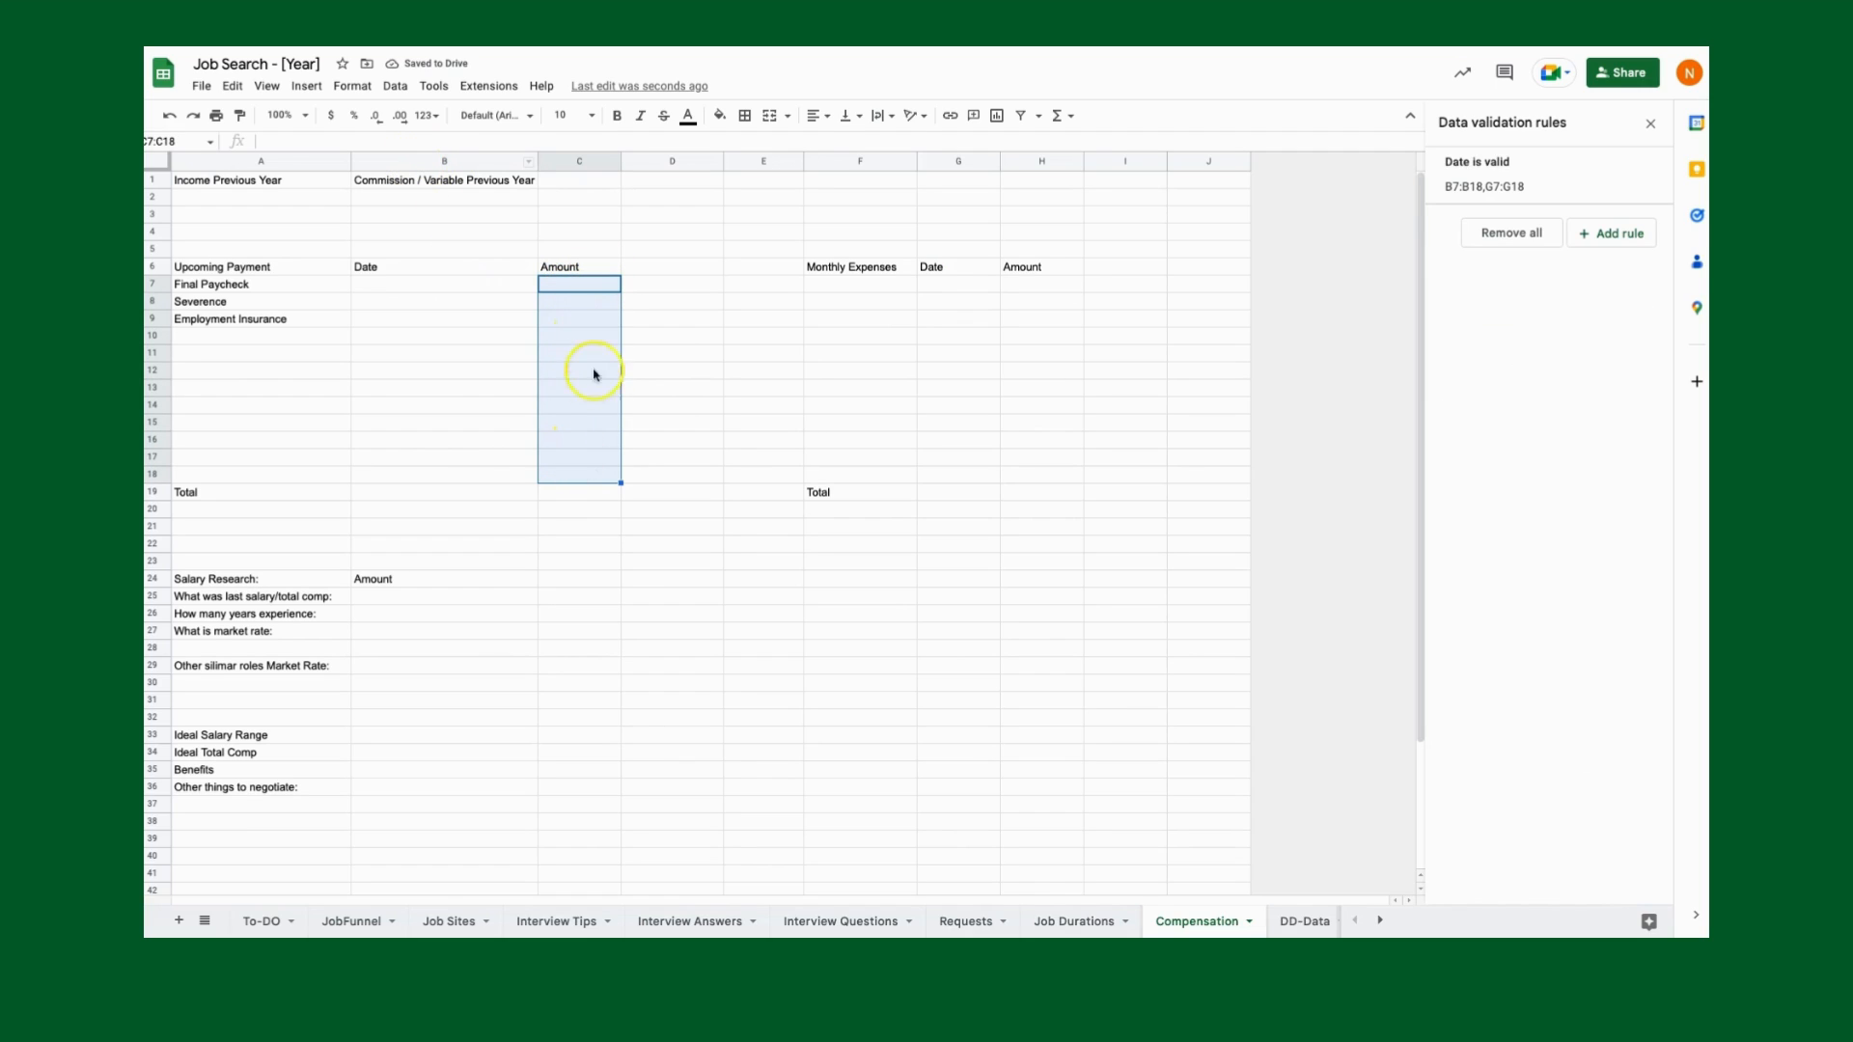
pyautogui.click(353, 87)
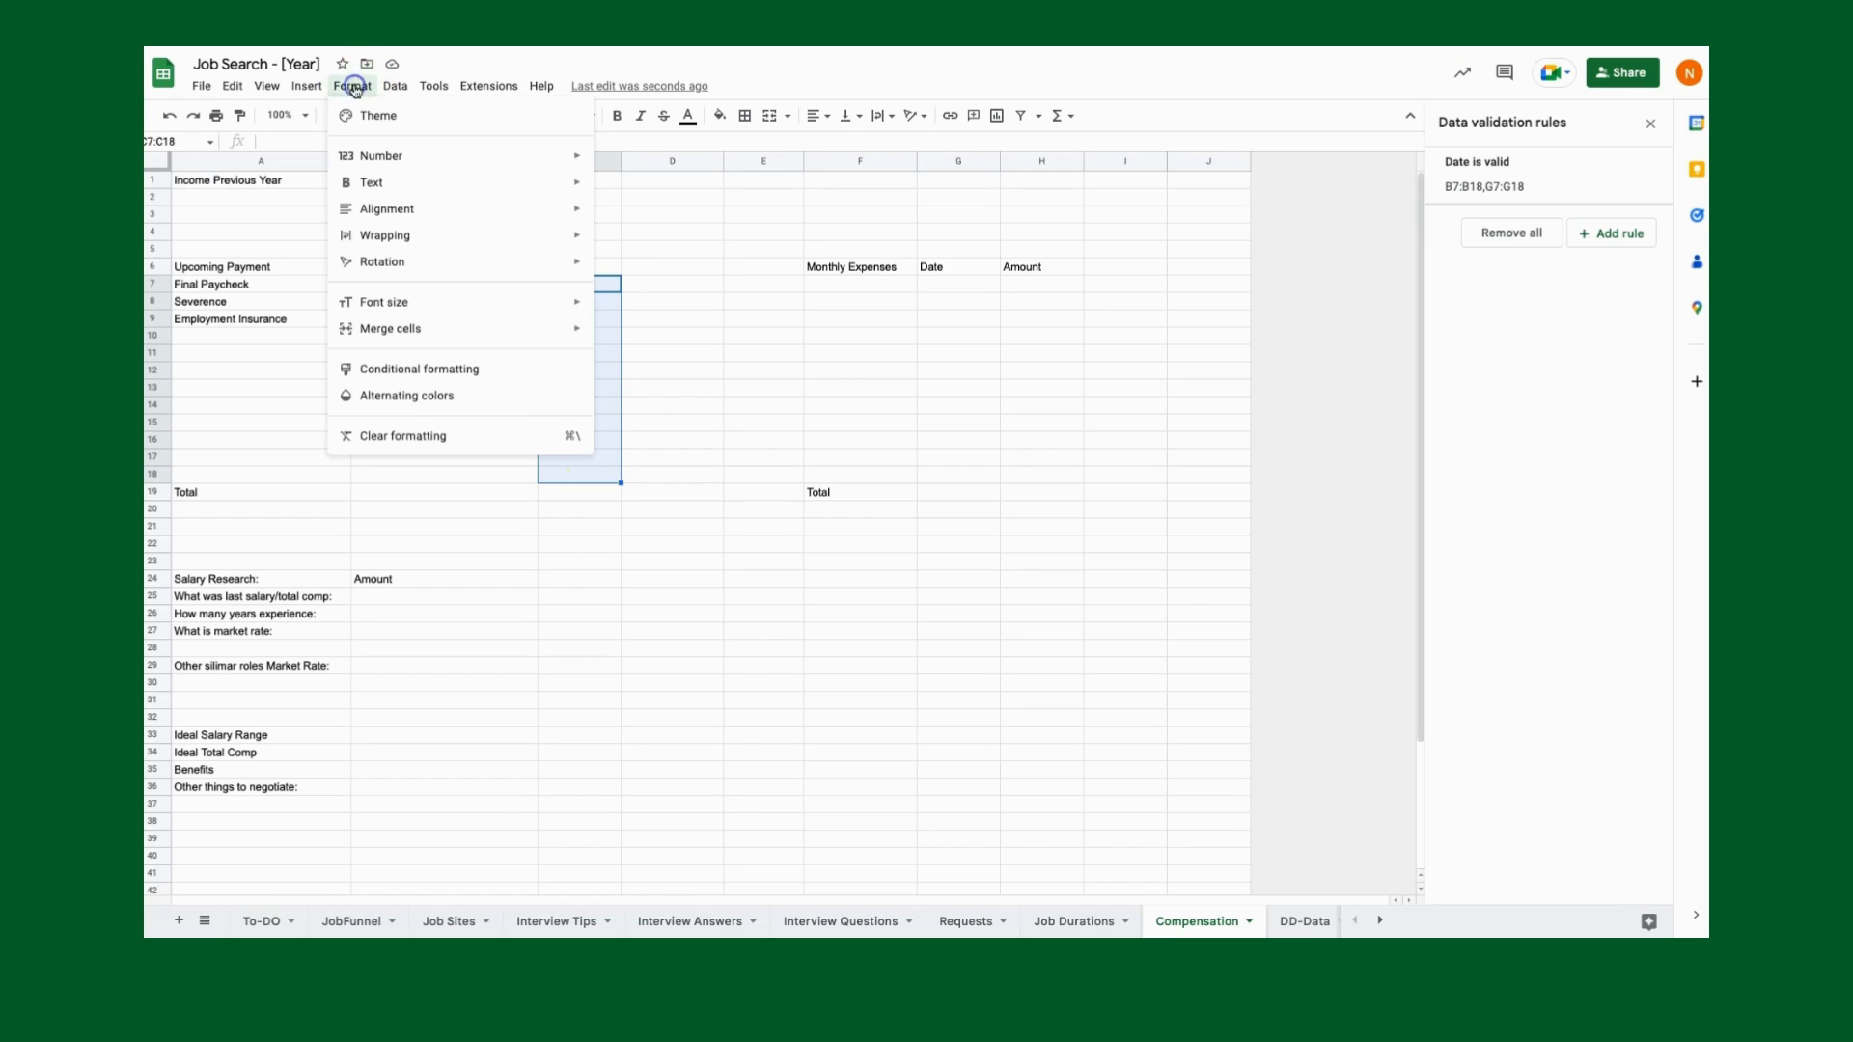
pyautogui.click(507, 149)
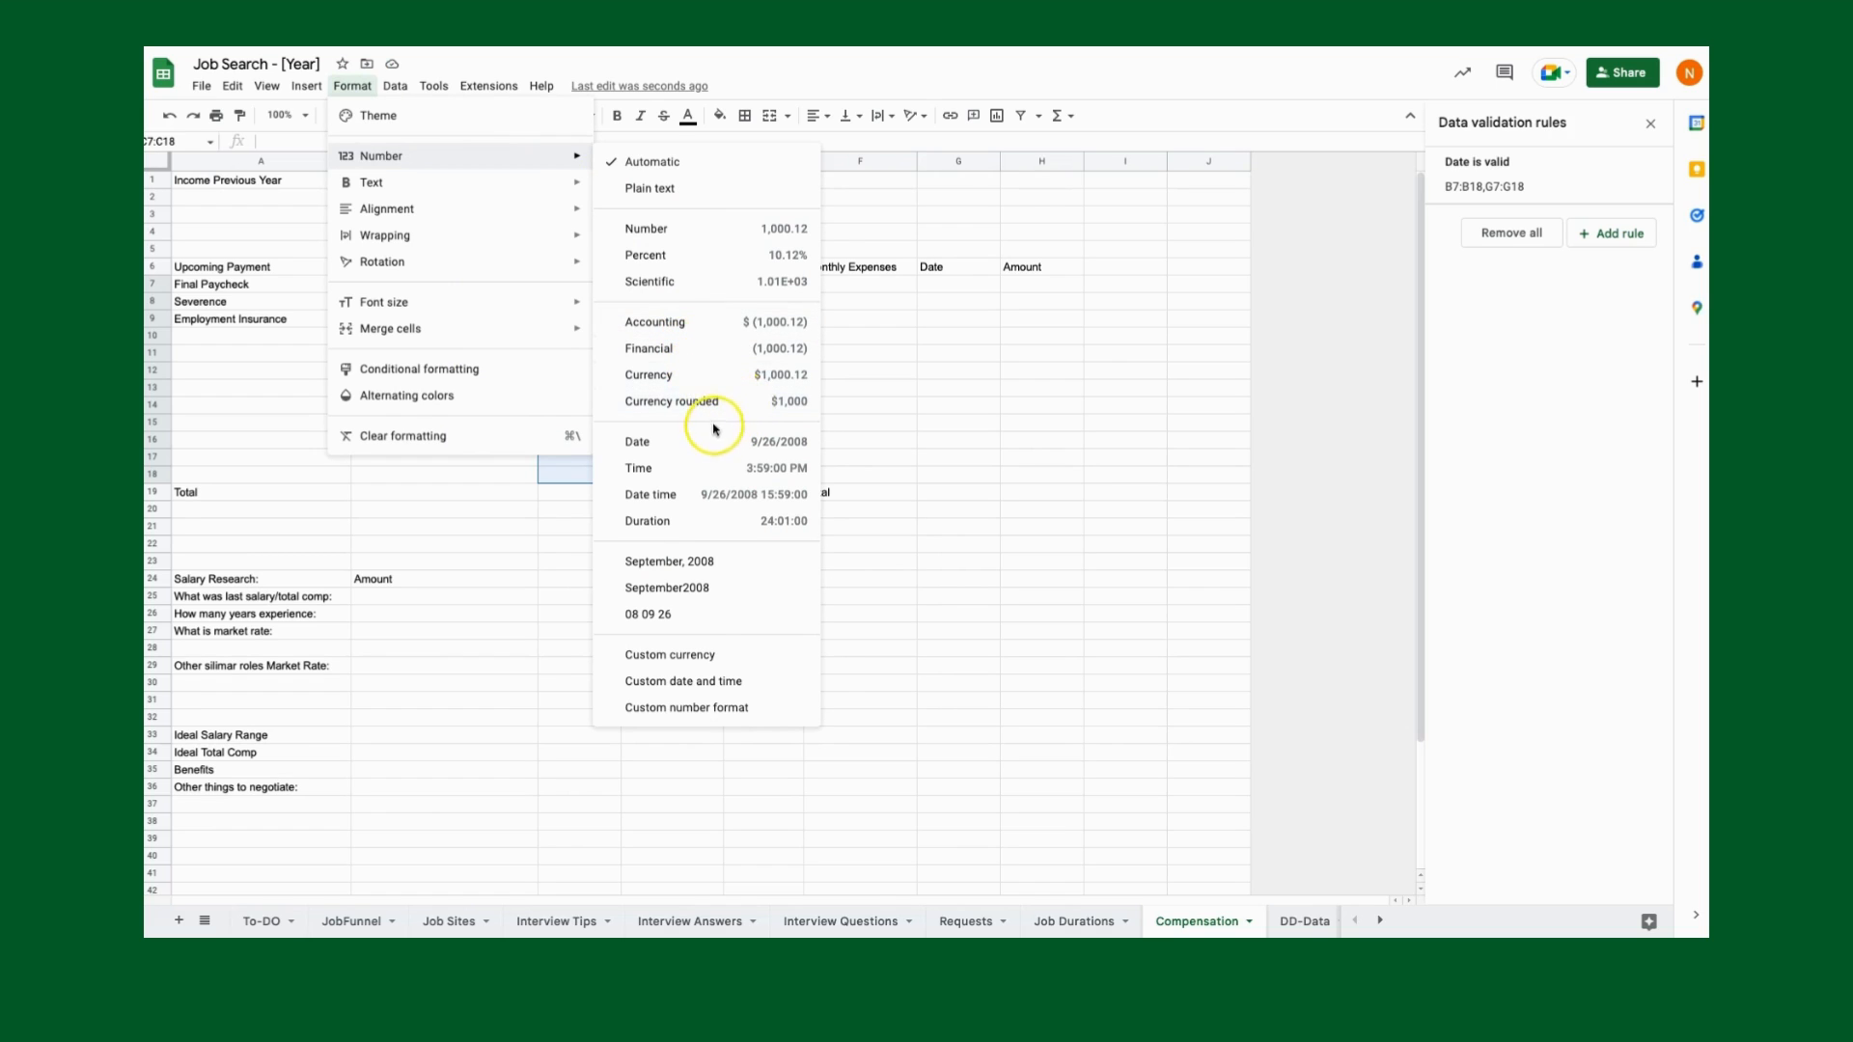
pyautogui.click(309, 213)
# Format the Upcoming Payment amounts in C7:C19 as currency and fill them all with 0
pyautogui.moveTo(570, 286); pyautogui.dragTo(592, 494)
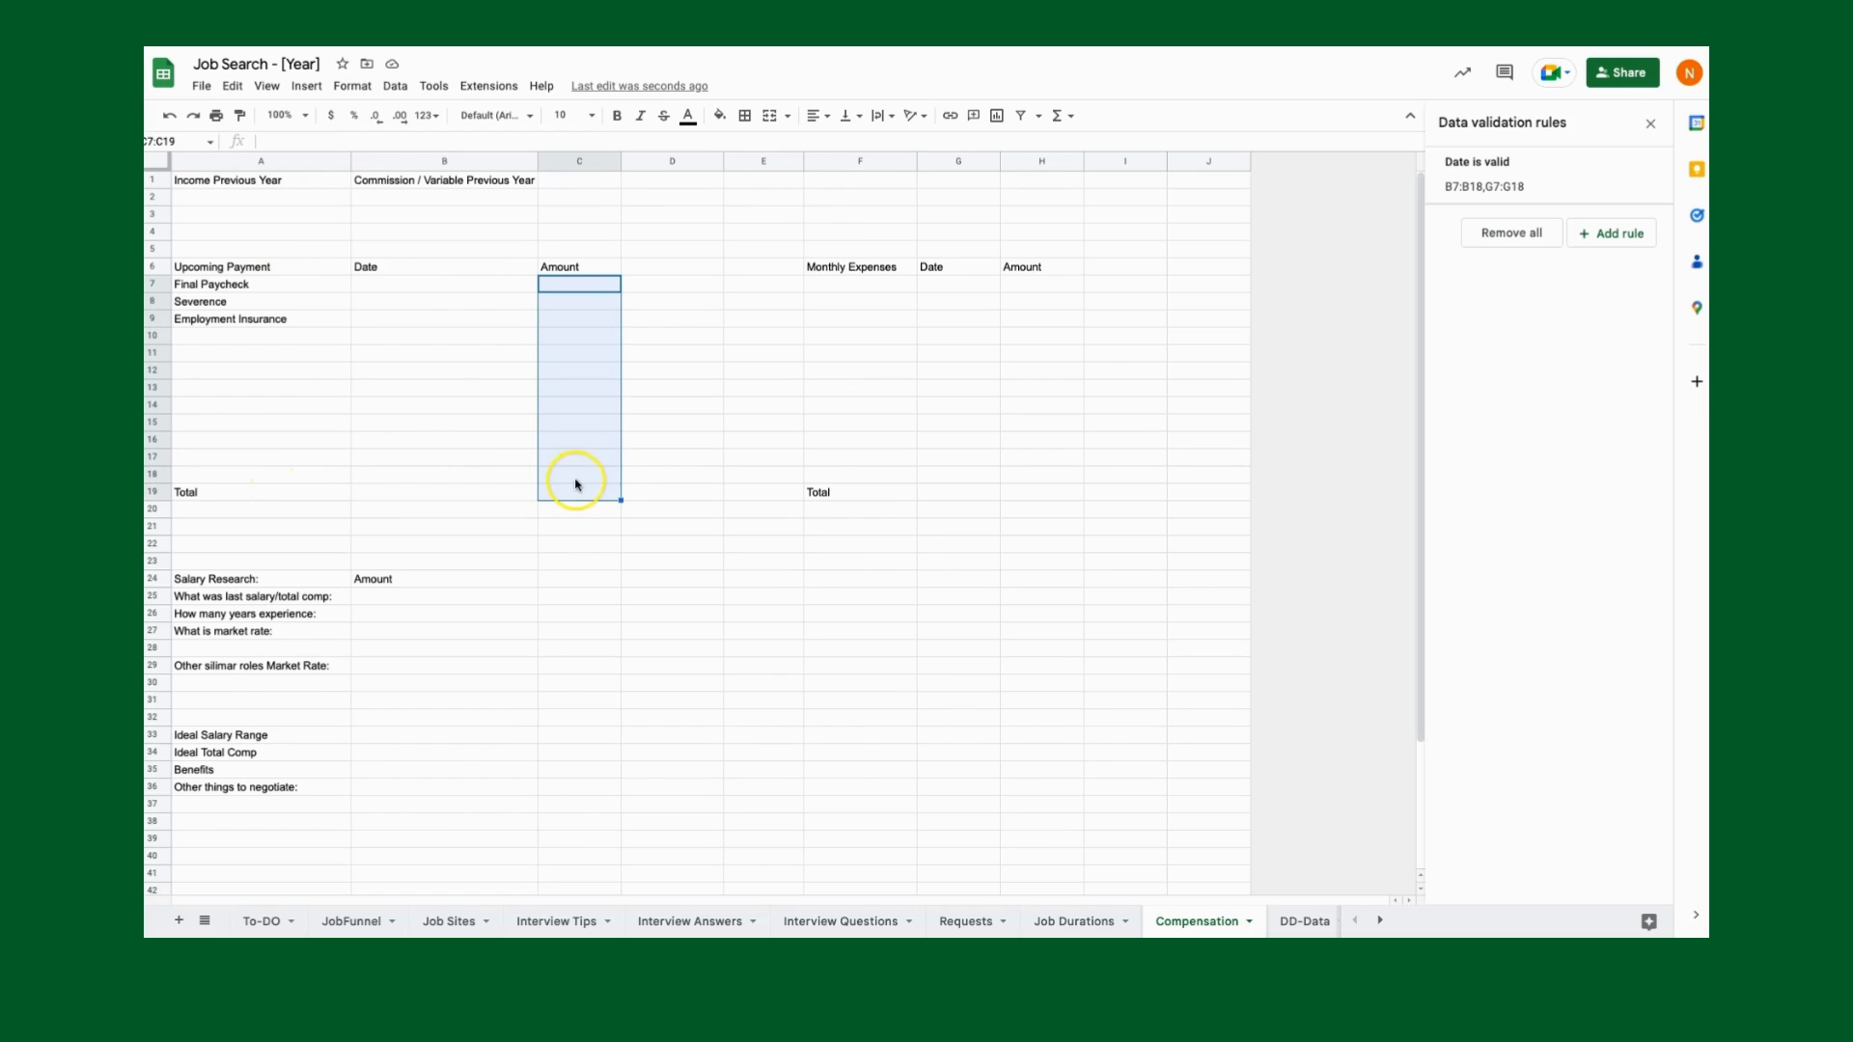
pyautogui.click(331, 115)
pyautogui.click(596, 288)
pyautogui.write('0')
pyautogui.press('Return')
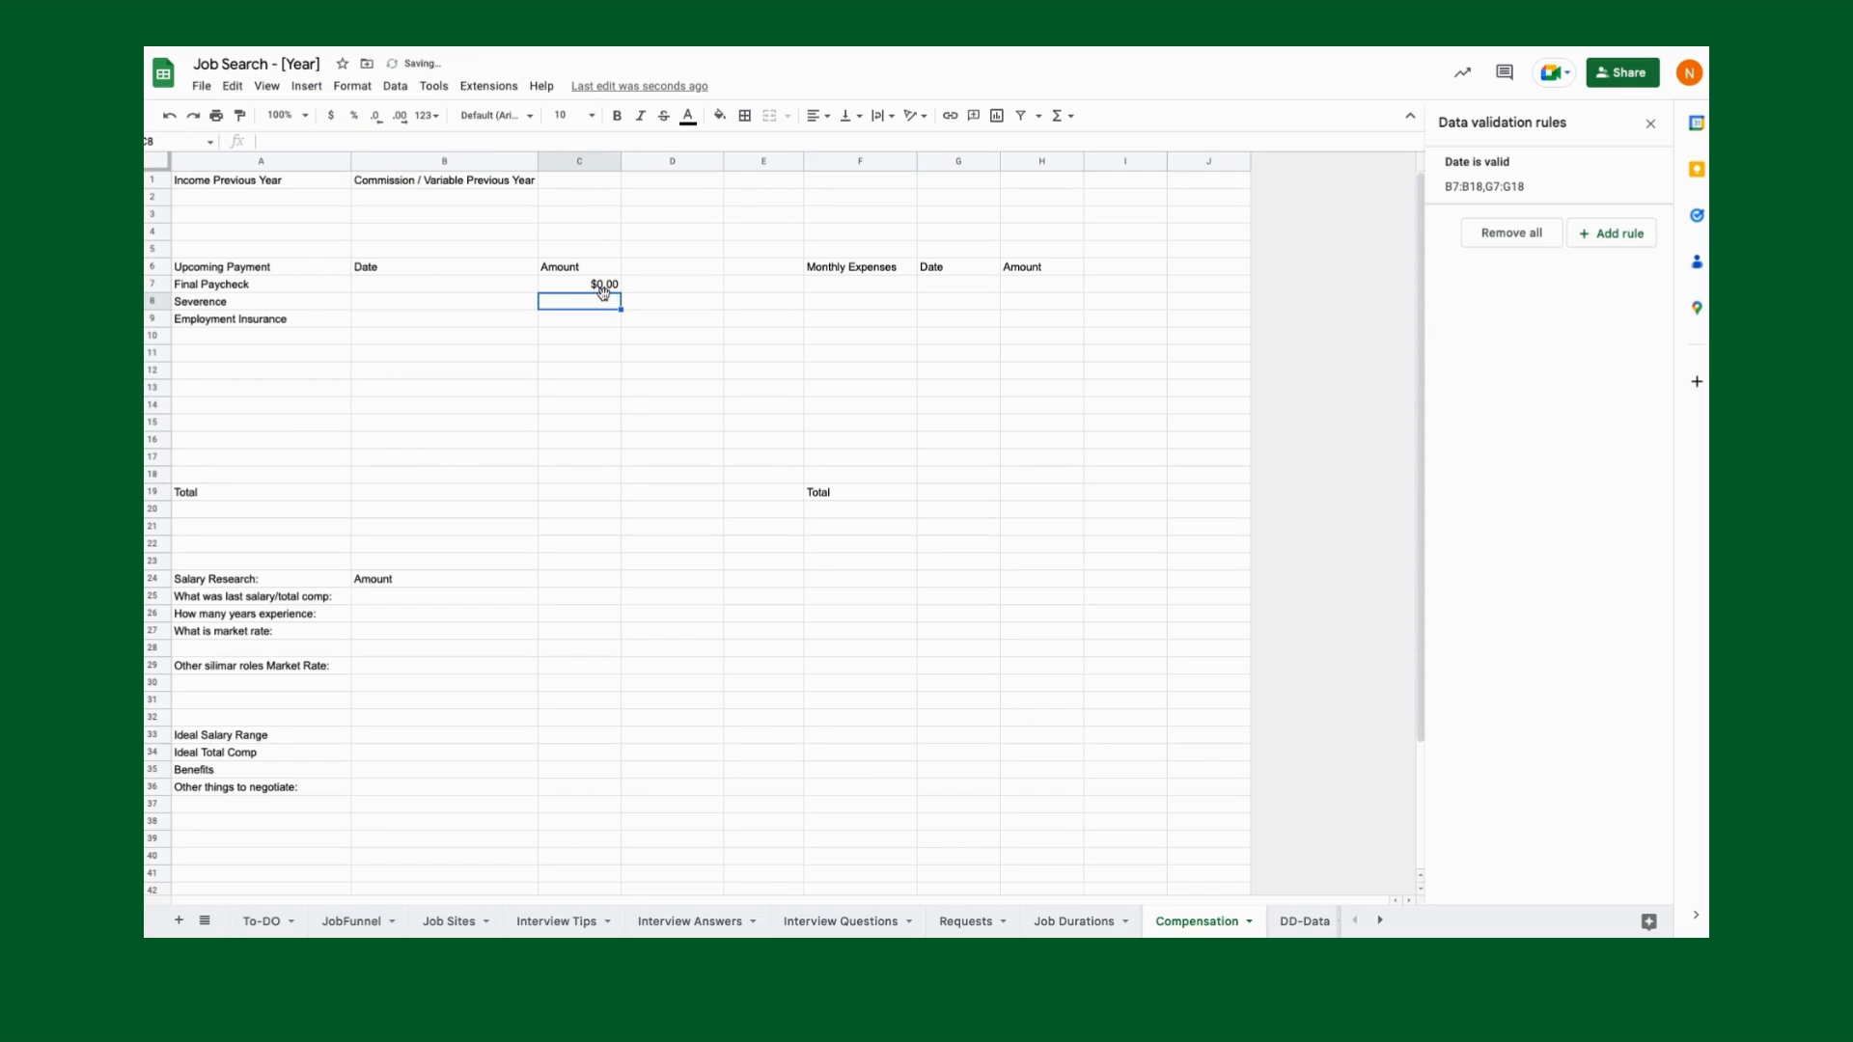
pyautogui.click(606, 285)
pyautogui.moveTo(621, 292); pyautogui.dragTo(619, 498)
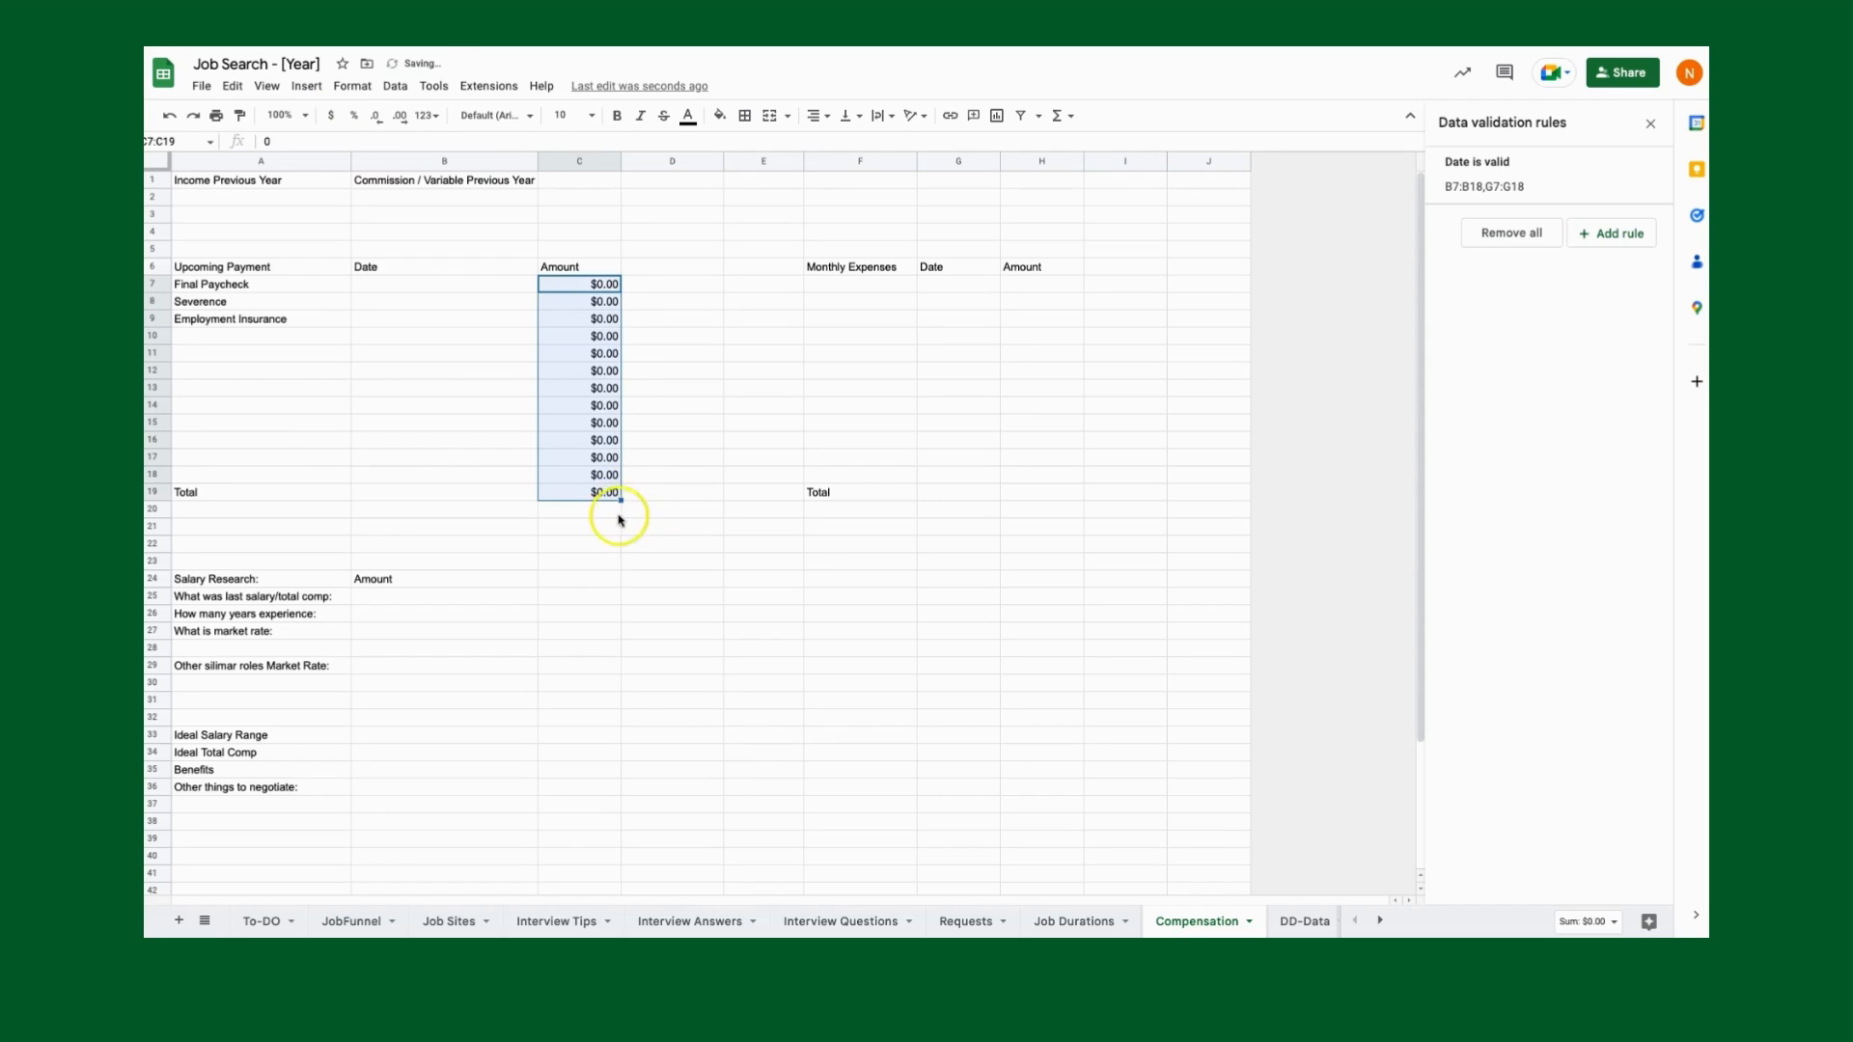
# Enter the formula =SUM(C7:C18) in C19 to total the upcoming payments
pyautogui.click(593, 496)
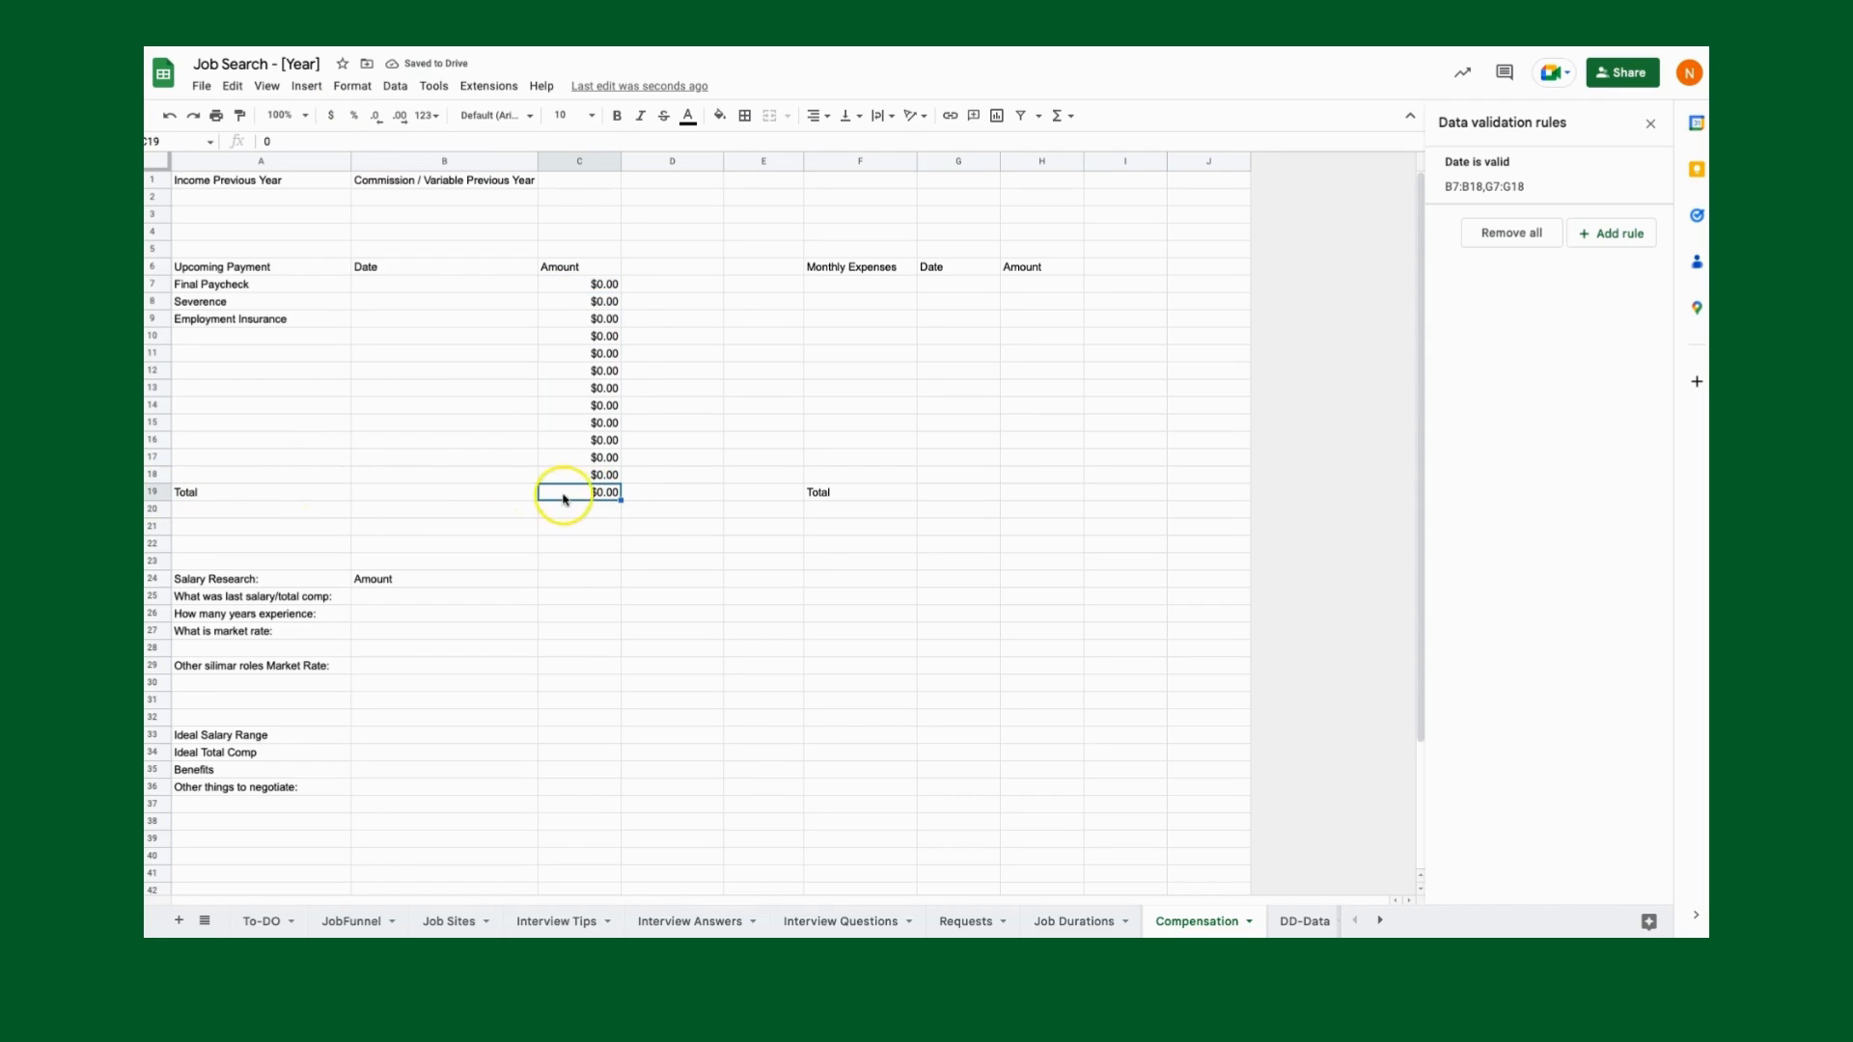
pyautogui.write('=')
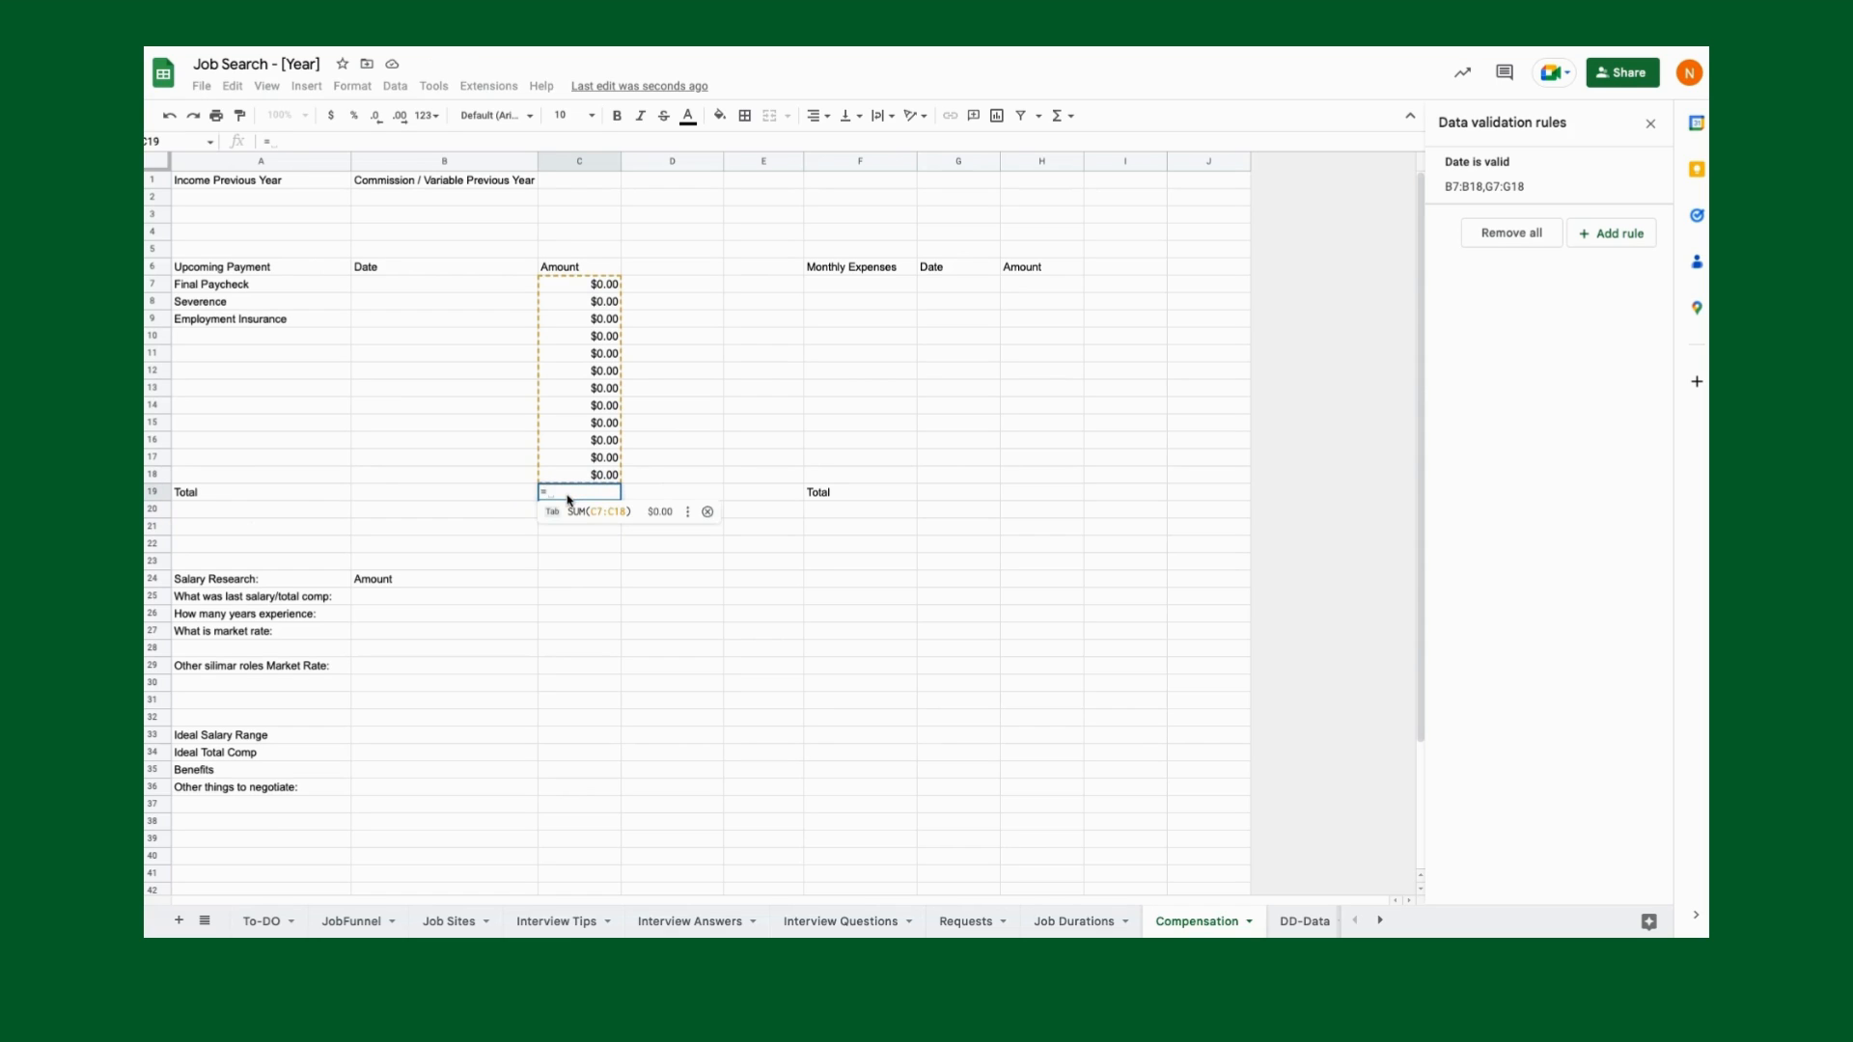
pyautogui.write('SUM(')
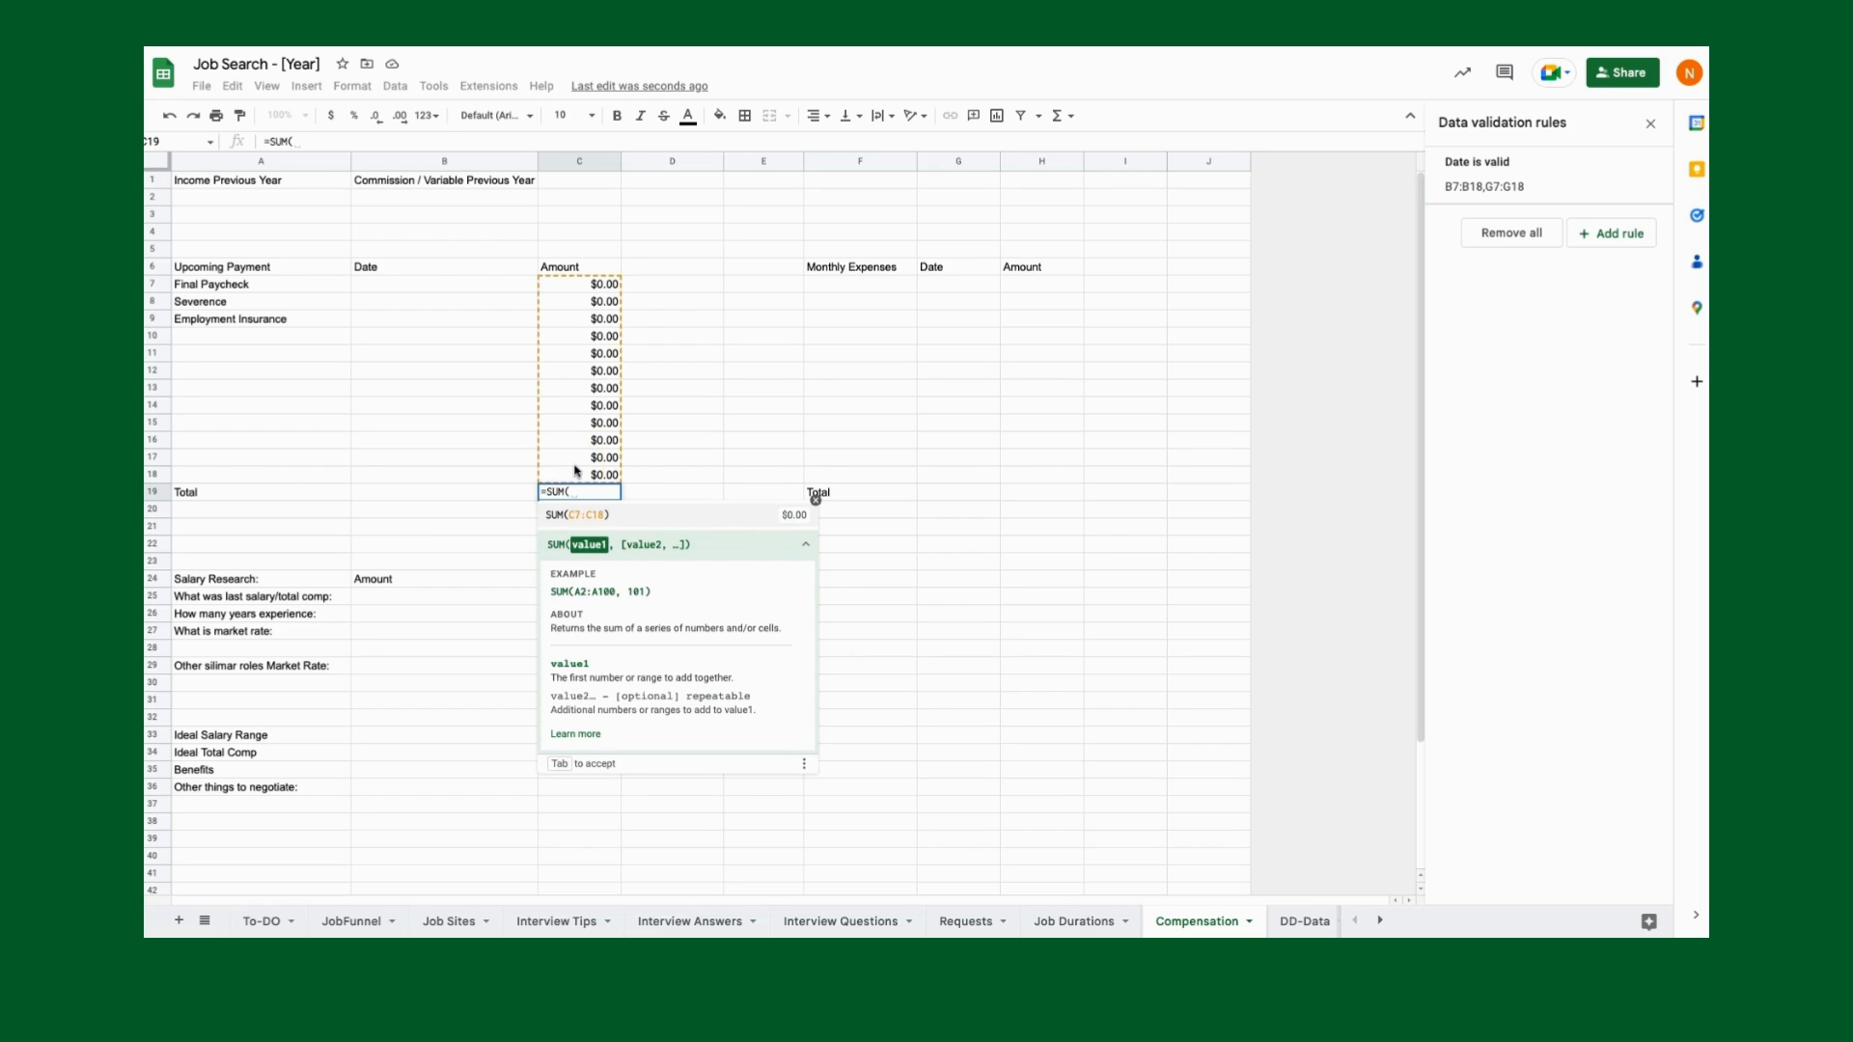
pyautogui.click(580, 526)
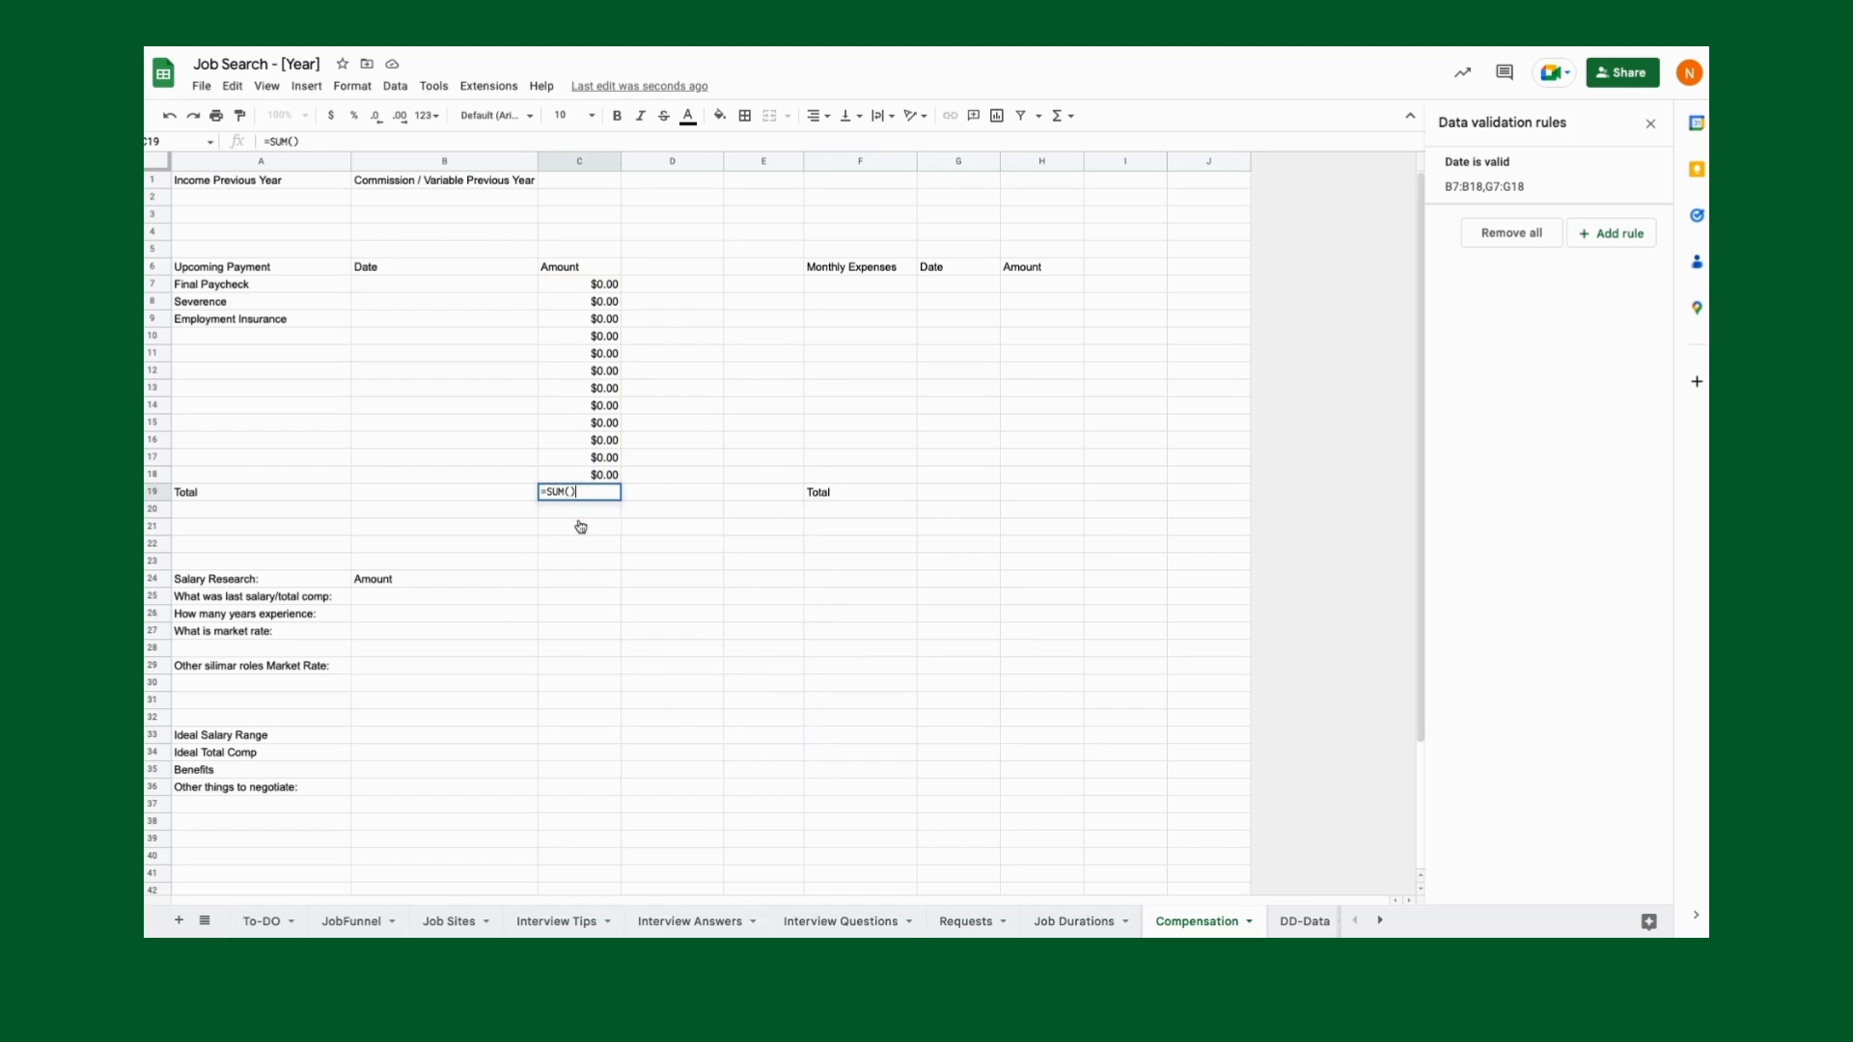
pyautogui.press('Return')
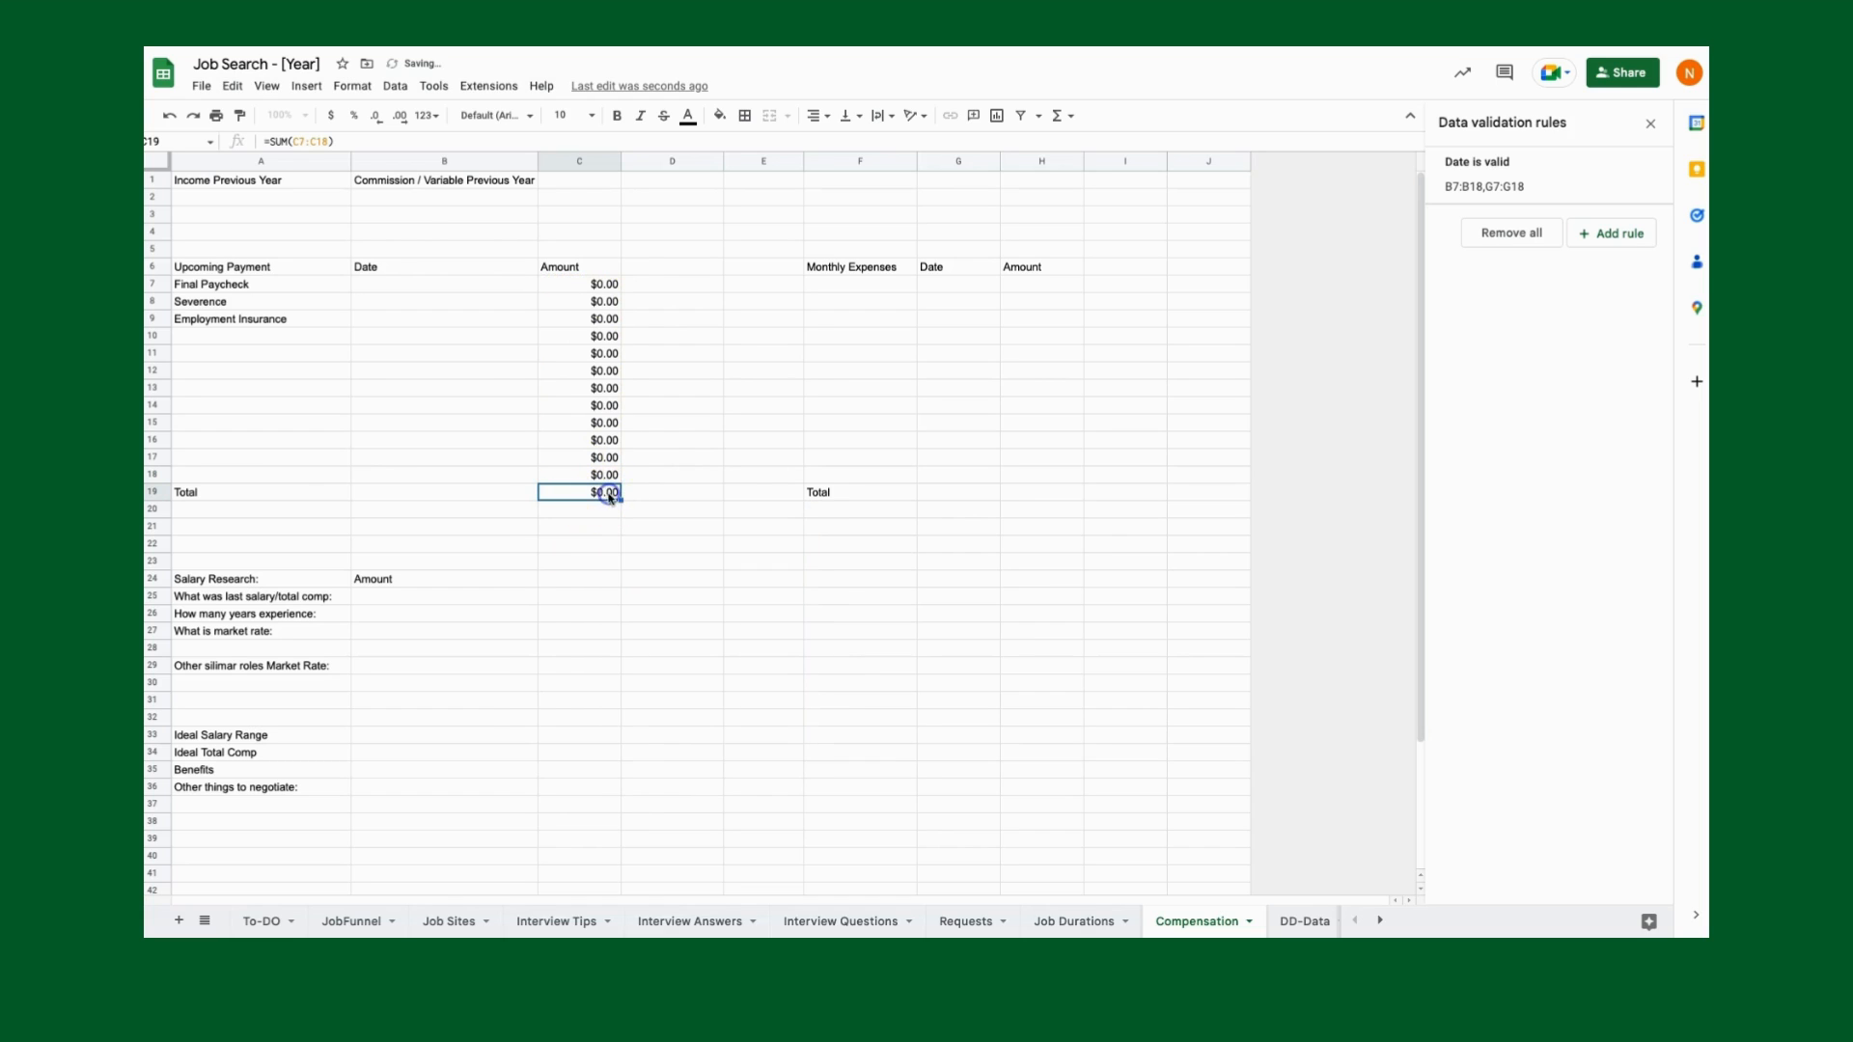
# Format the Monthly Expenses amounts in H7:H19 as currency and fill them all with 0
pyautogui.click(966, 290)
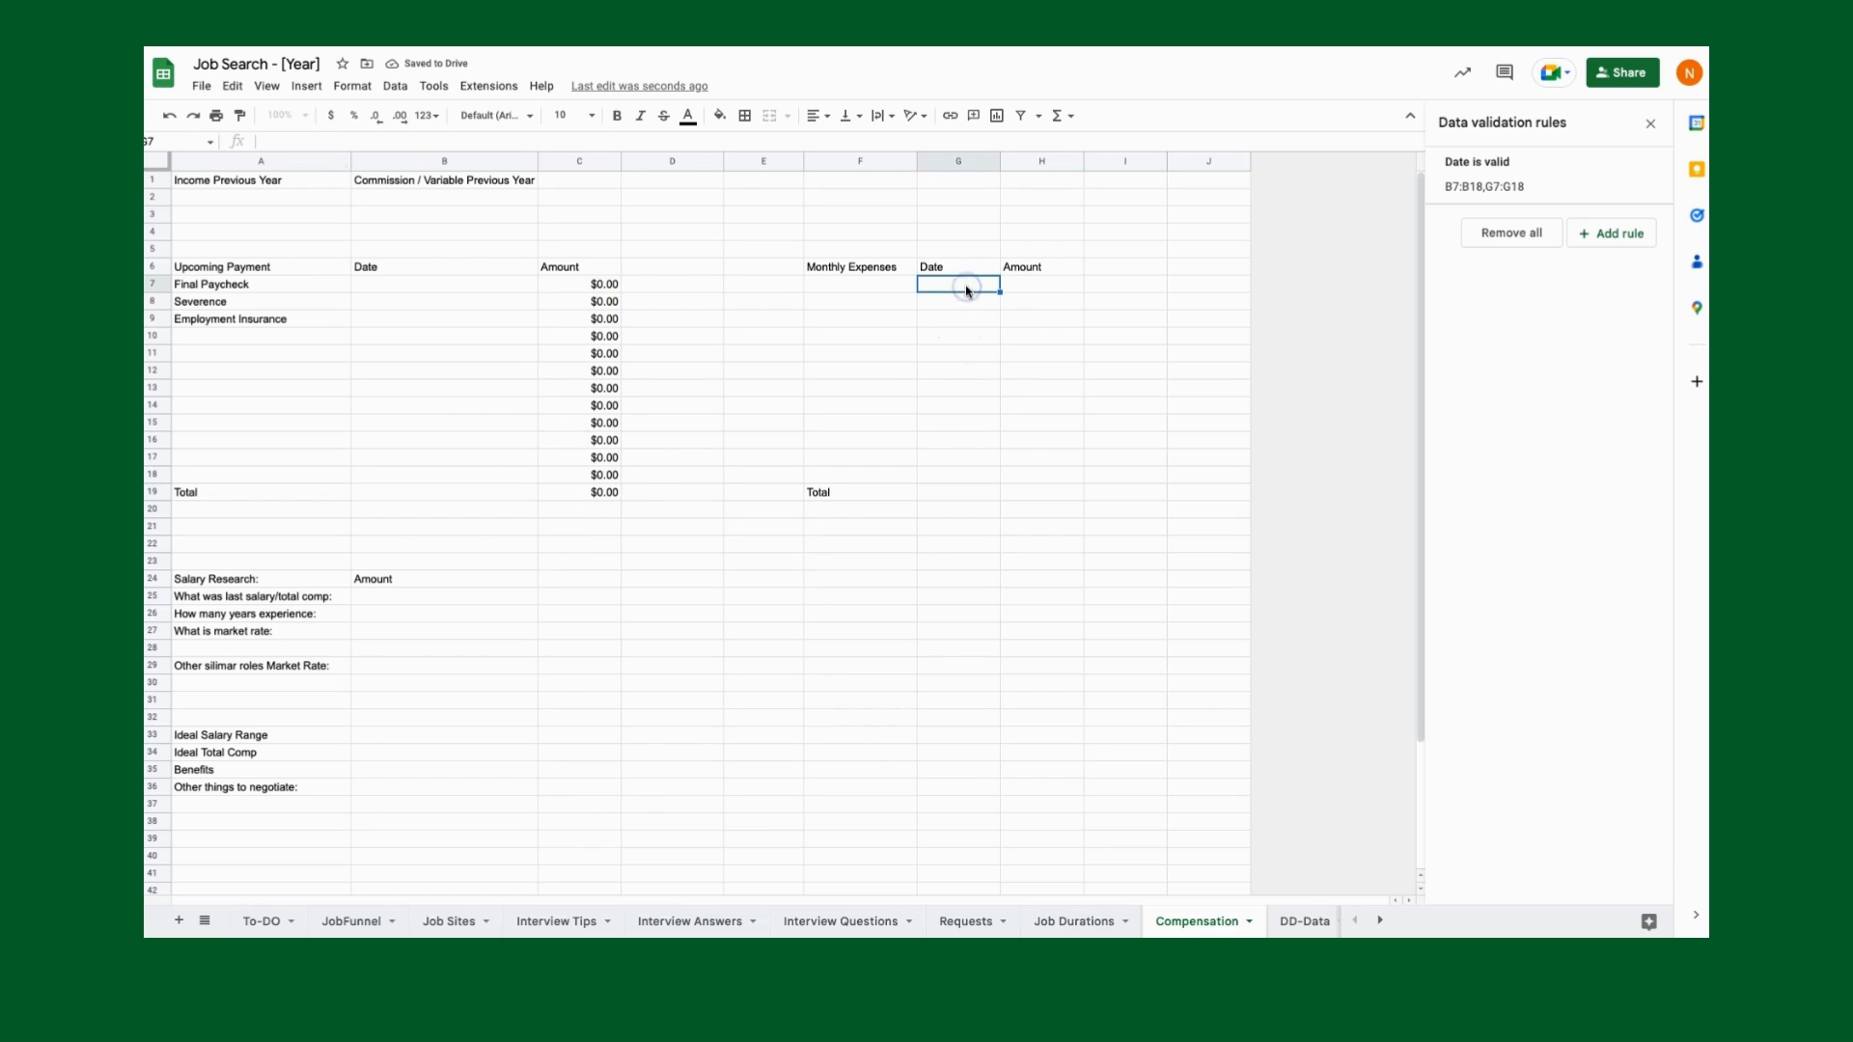
pyautogui.doubleClick(966, 290)
pyautogui.click(1087, 270)
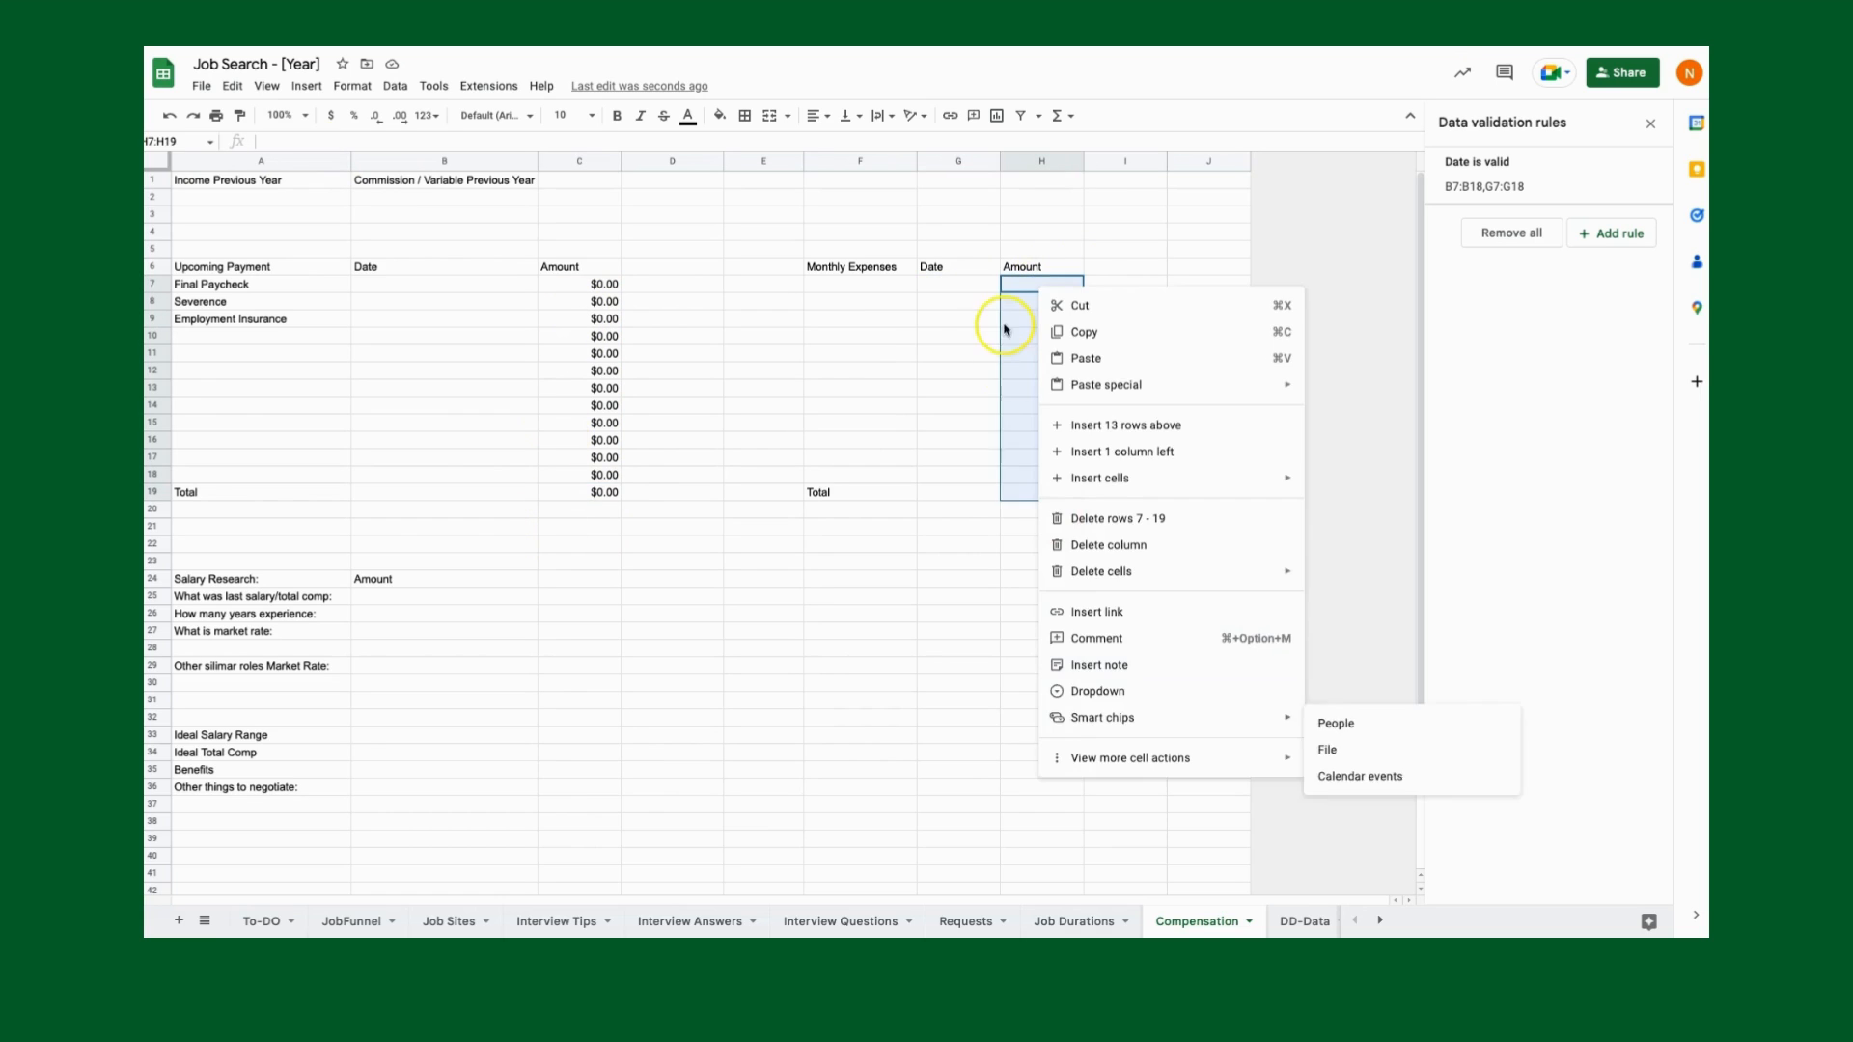
pyautogui.click(1026, 289)
pyautogui.write('0')
pyautogui.press('Return')
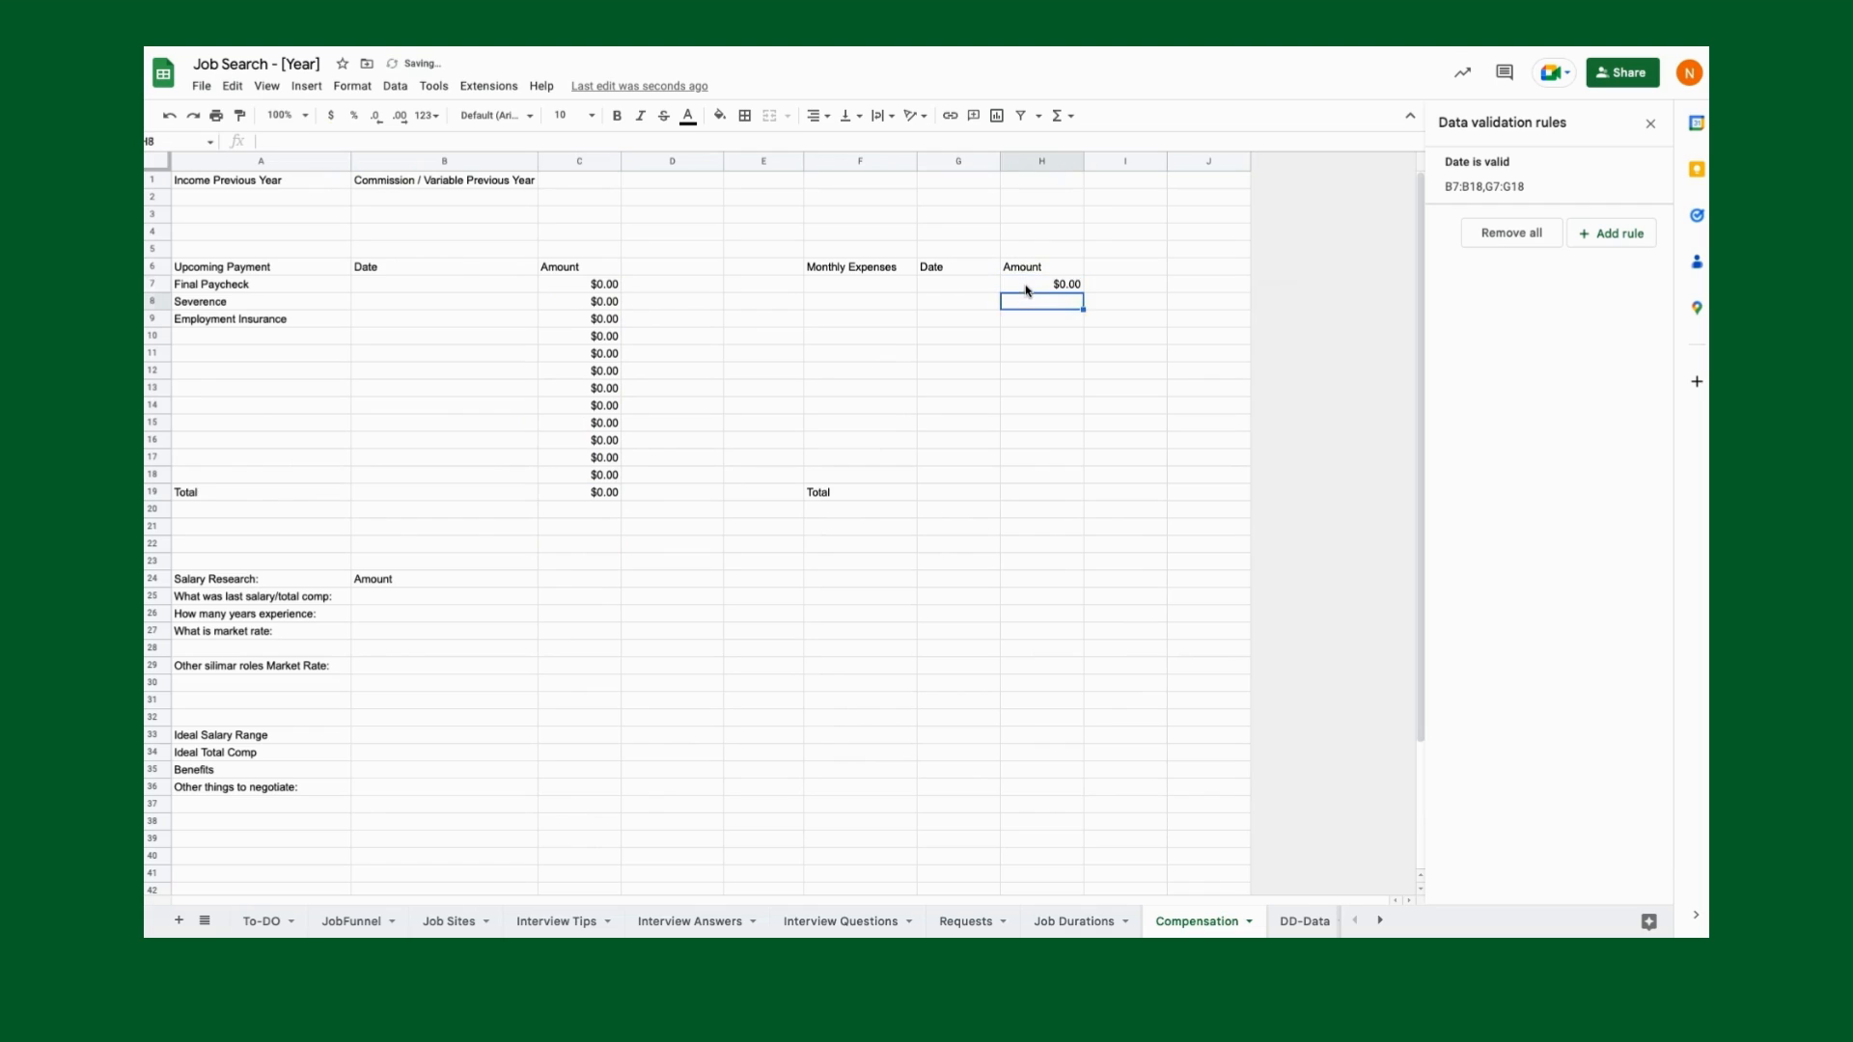
pyautogui.click(1062, 284)
pyautogui.moveTo(1083, 292); pyautogui.dragTo(1078, 494)
# Enter the formula =SUM(H7:H18) in H19 to total the monthly expenses
pyautogui.click(1080, 496)
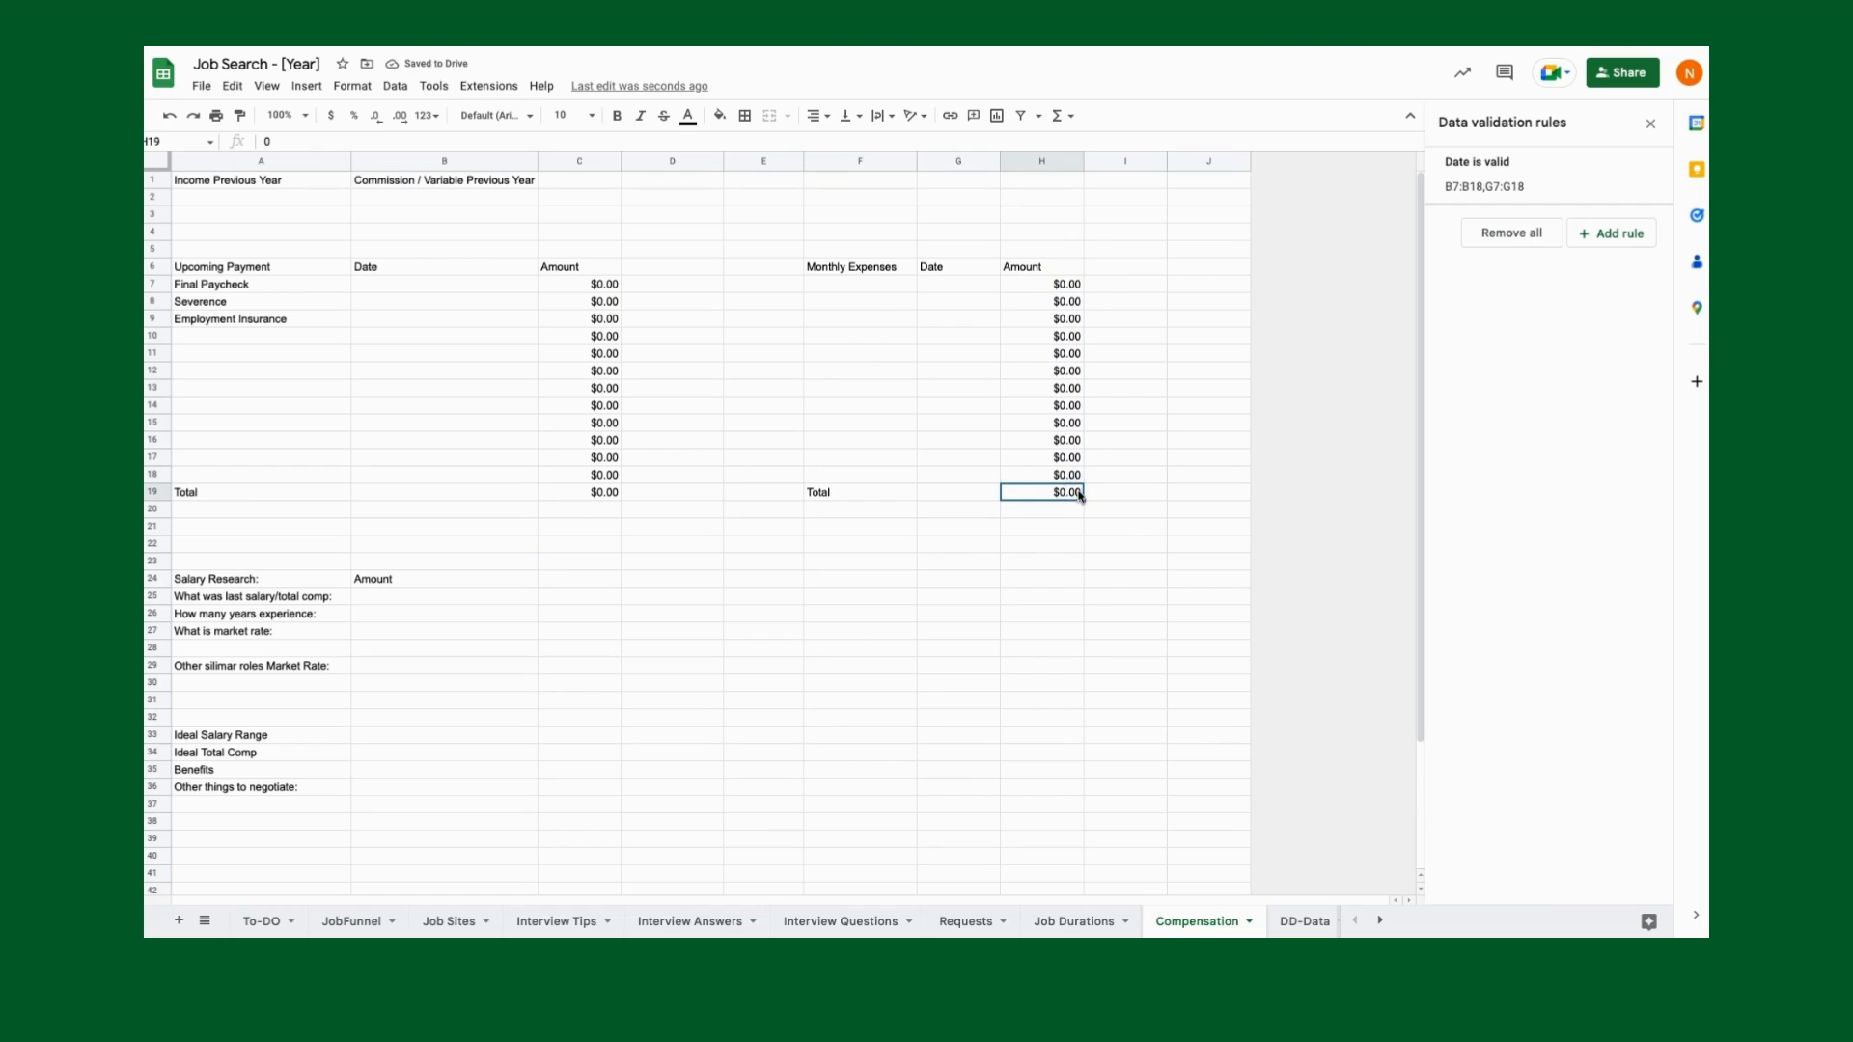
pyautogui.write('=SUM(')
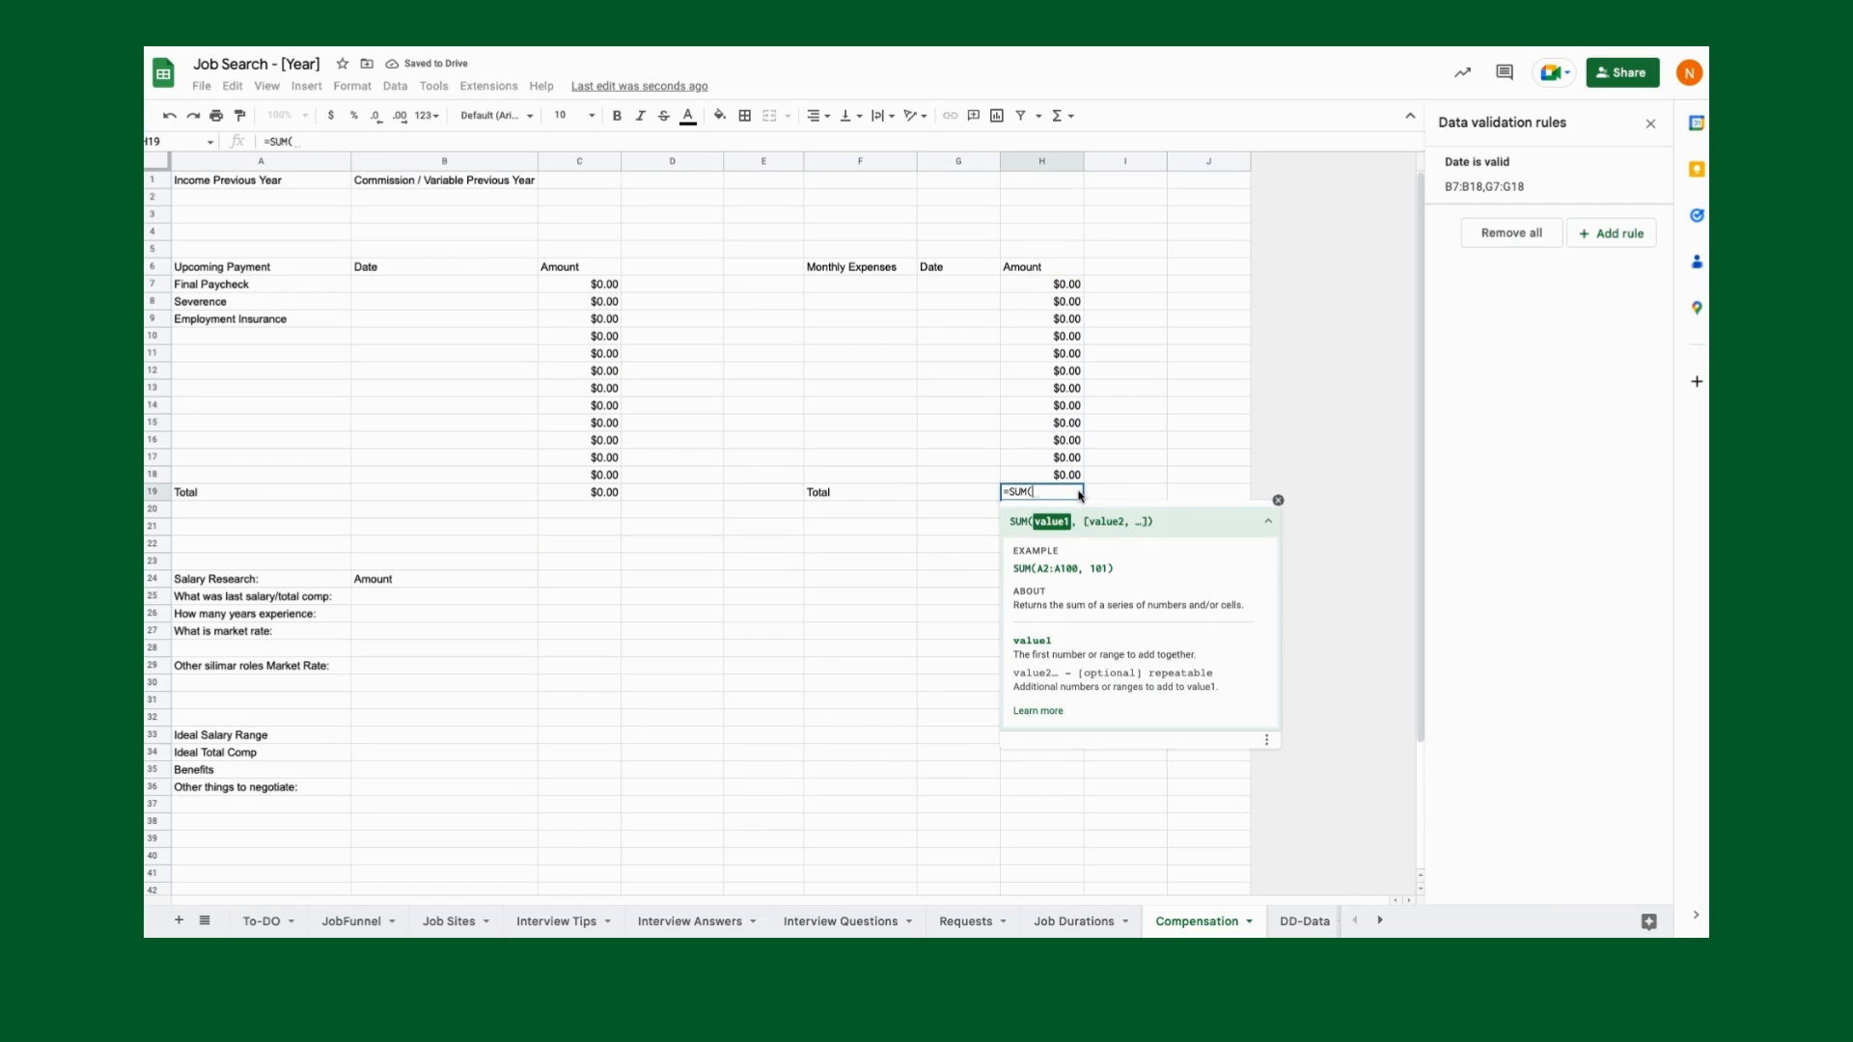
pyautogui.press('Up')
pyautogui.hotkey('ctrl', 'shift', 'Up')
pyautogui.hotkey('shift', 'Down')
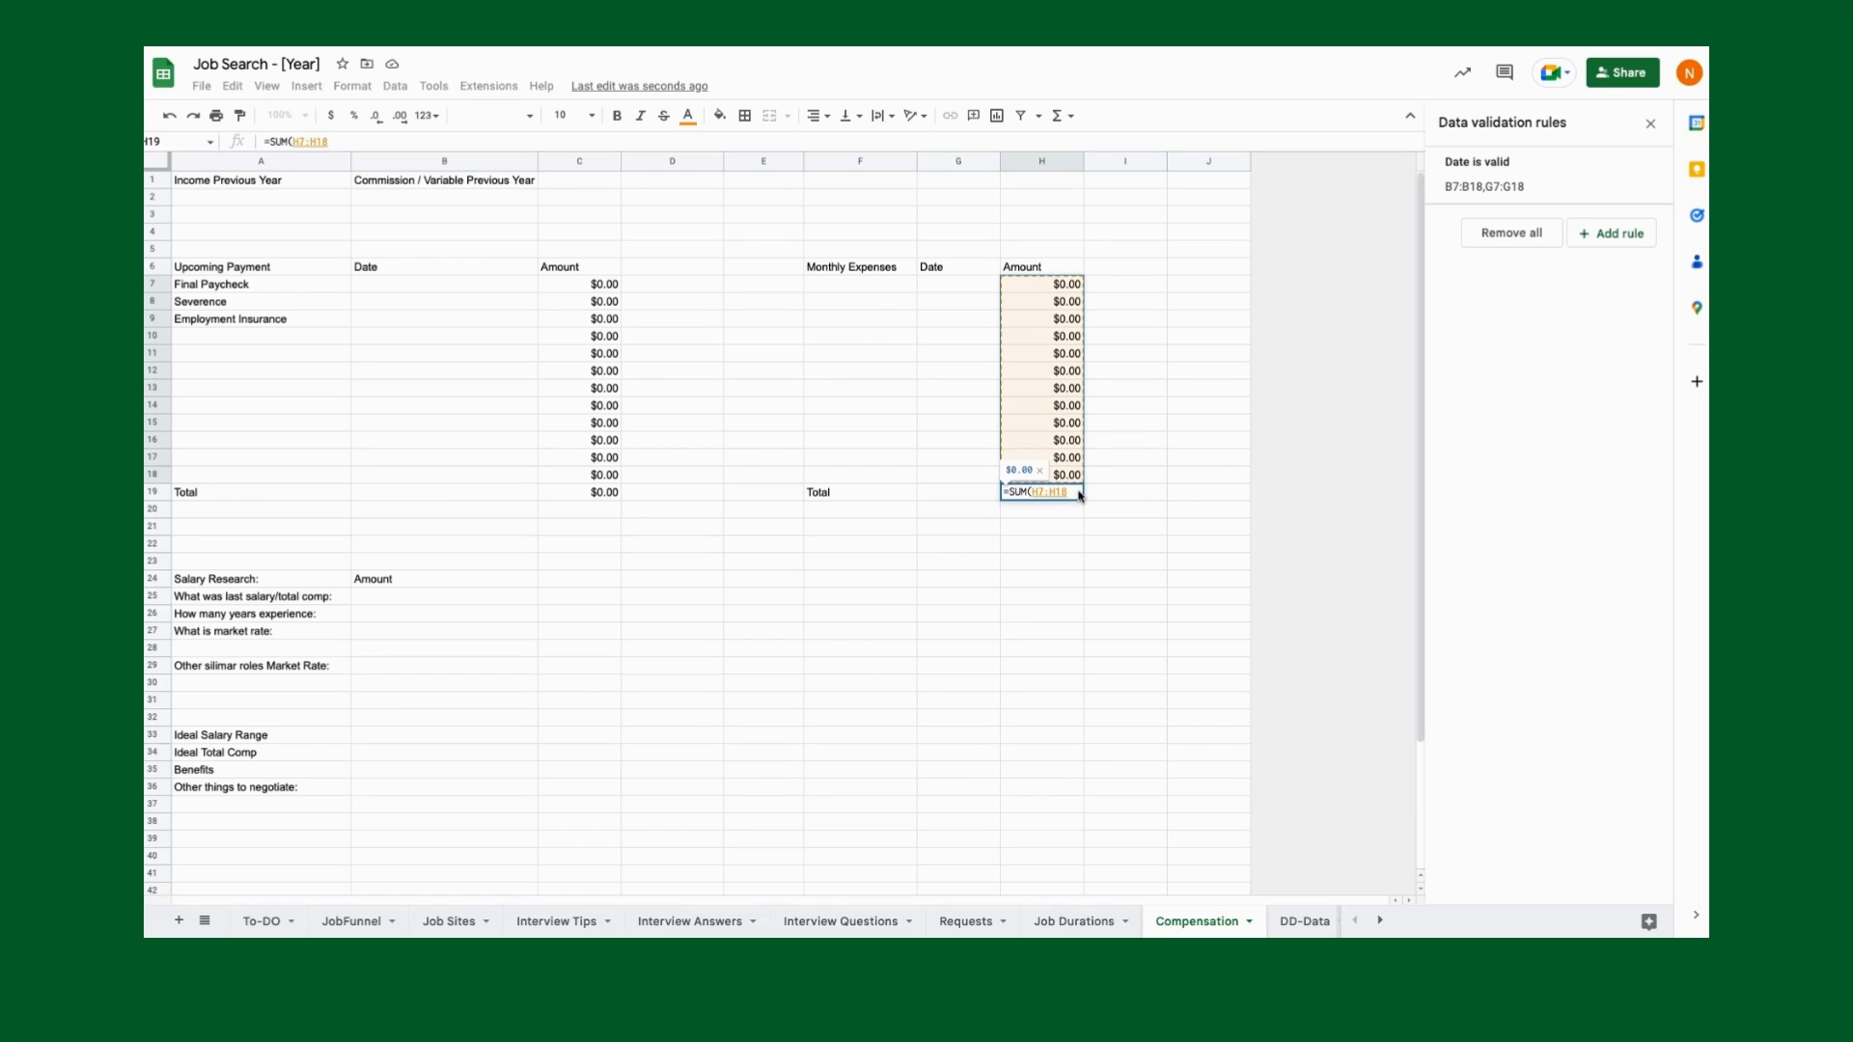
pyautogui.write(')')
pyautogui.press('Return')
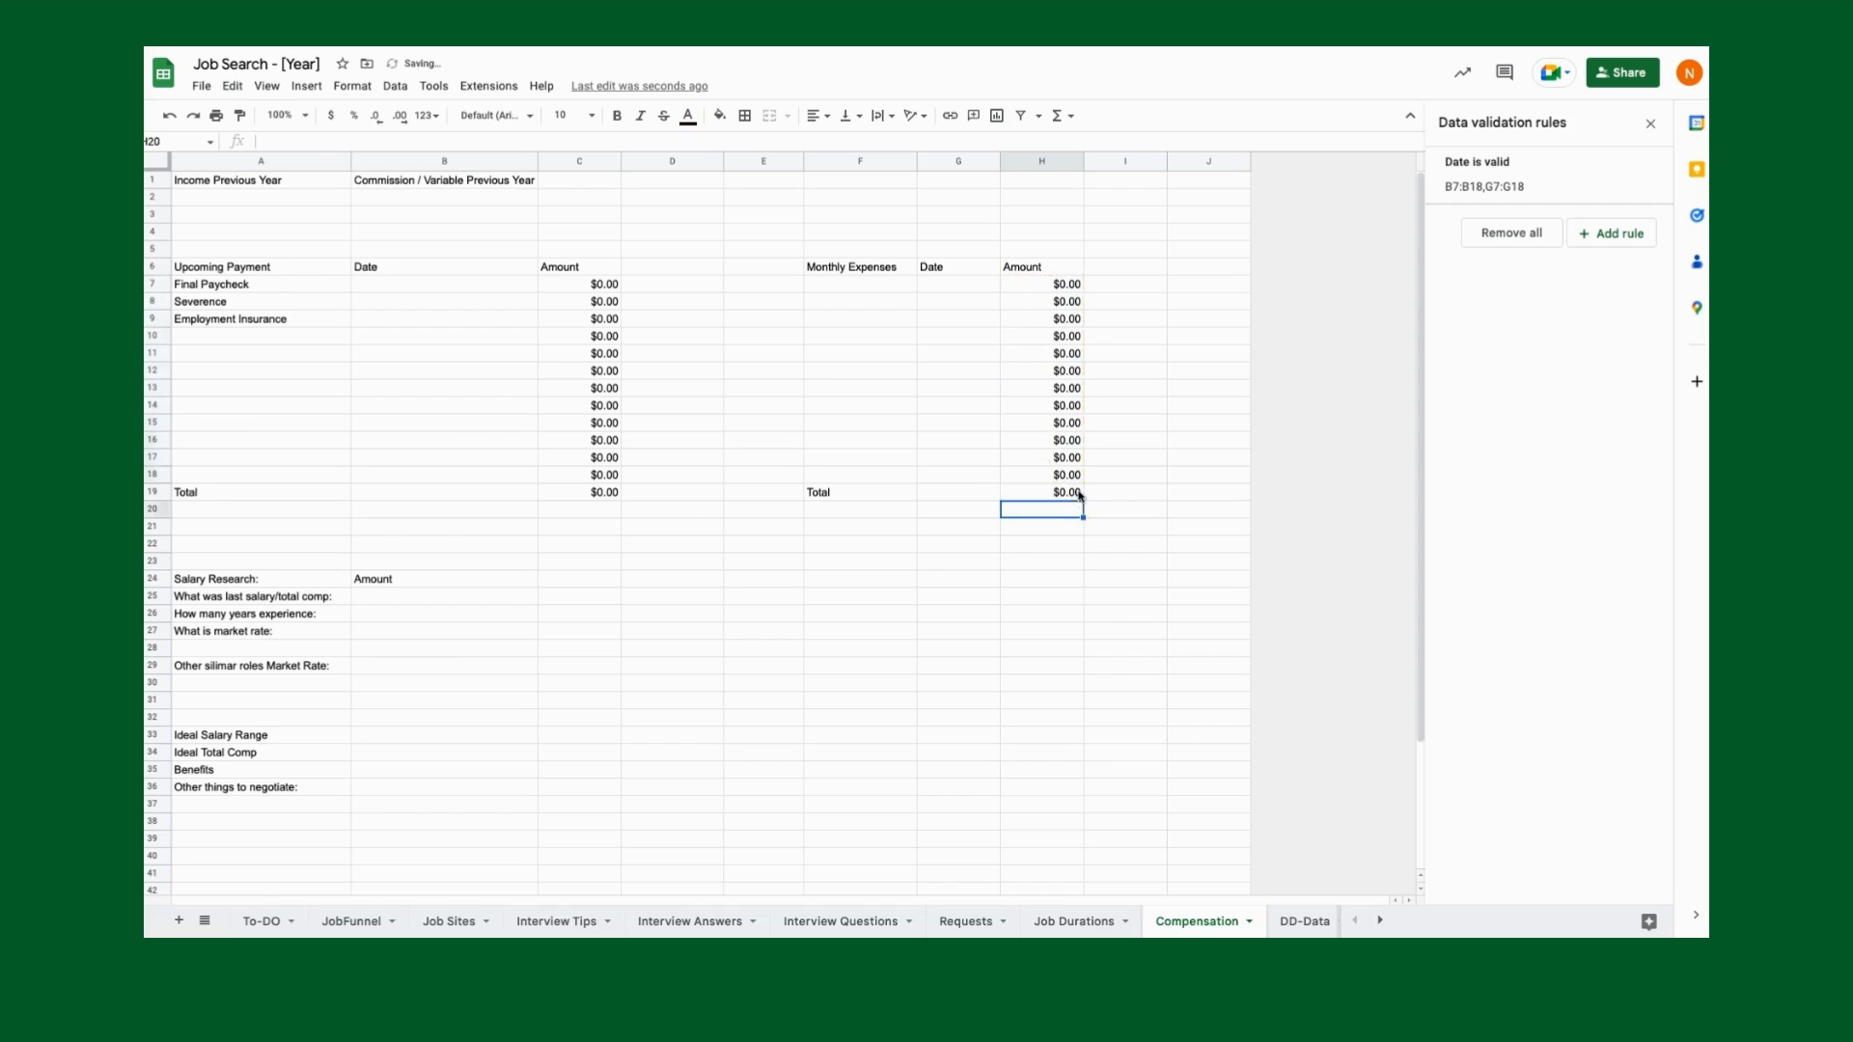
pyautogui.click(1047, 492)
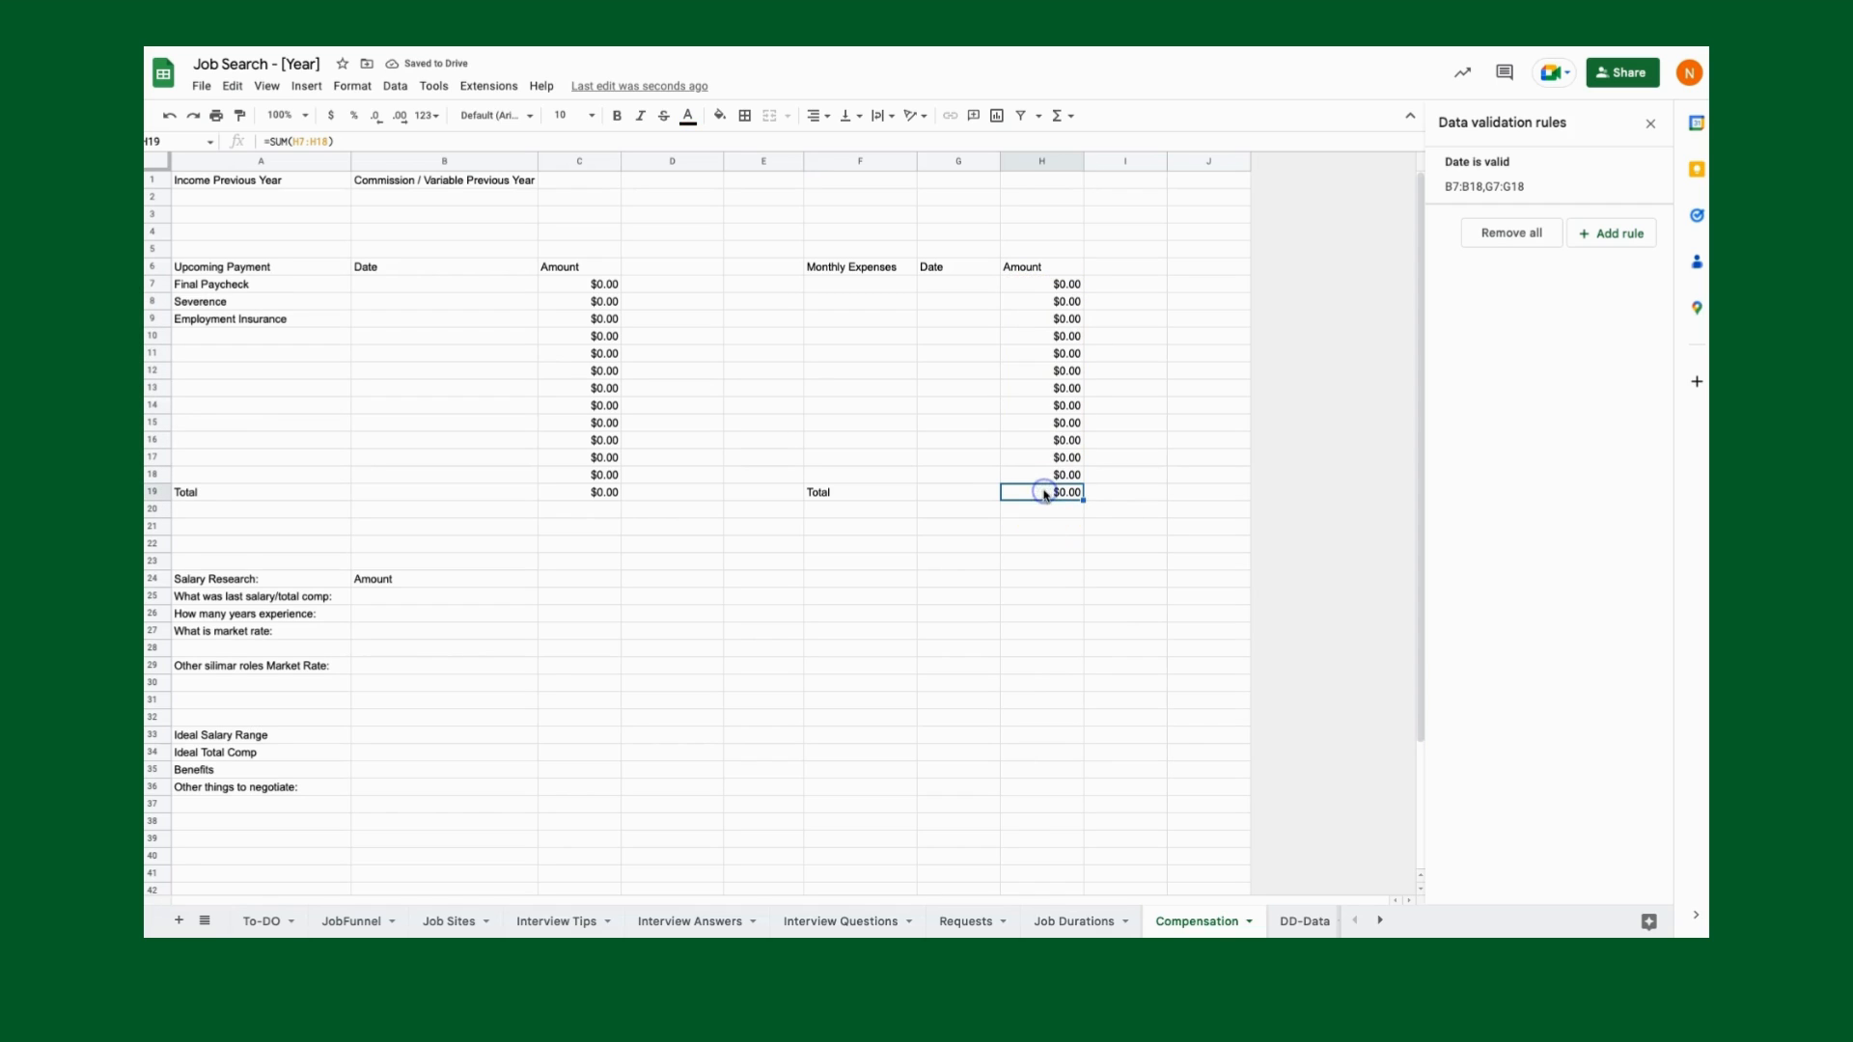
# List Rent/Mortgage, Phone, Internet and Food as the monthly expenses in F7:F10
pyautogui.click(827, 285)
pyautogui.write('Rent/Mortgage')
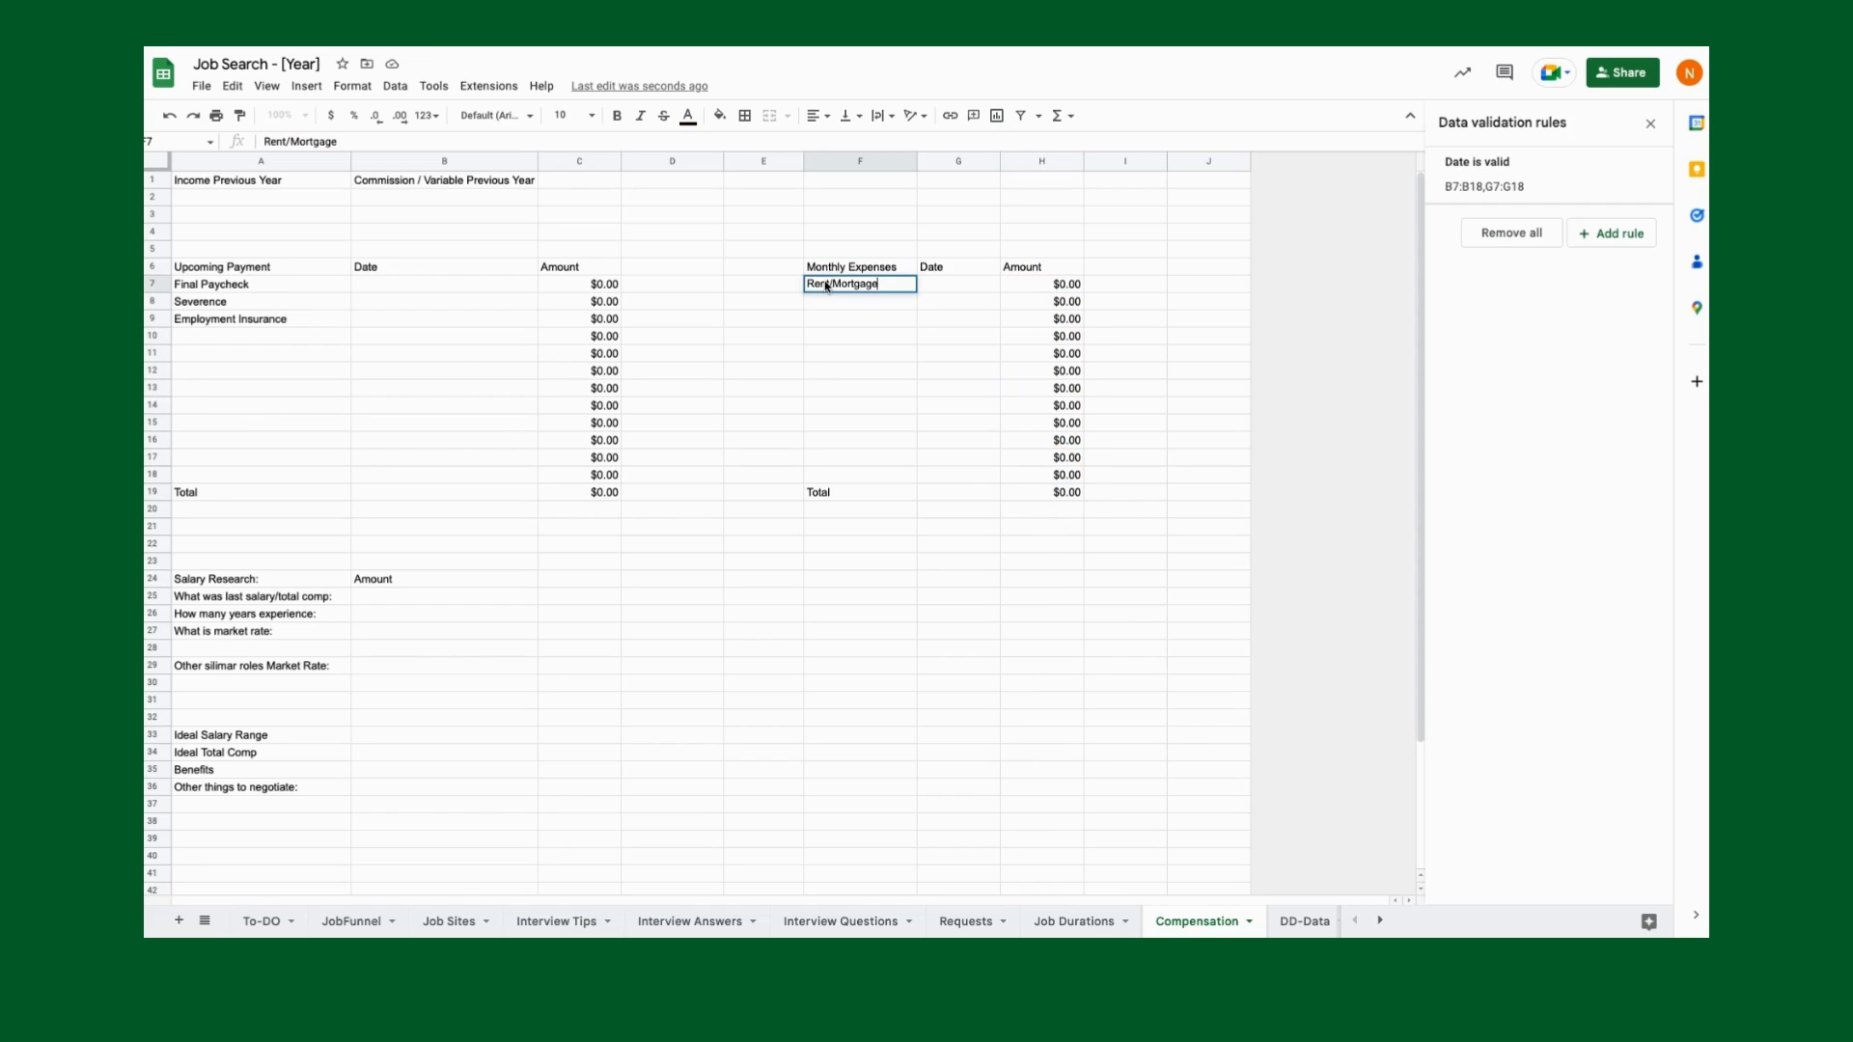
pyautogui.press('Return')
pyautogui.write('P')
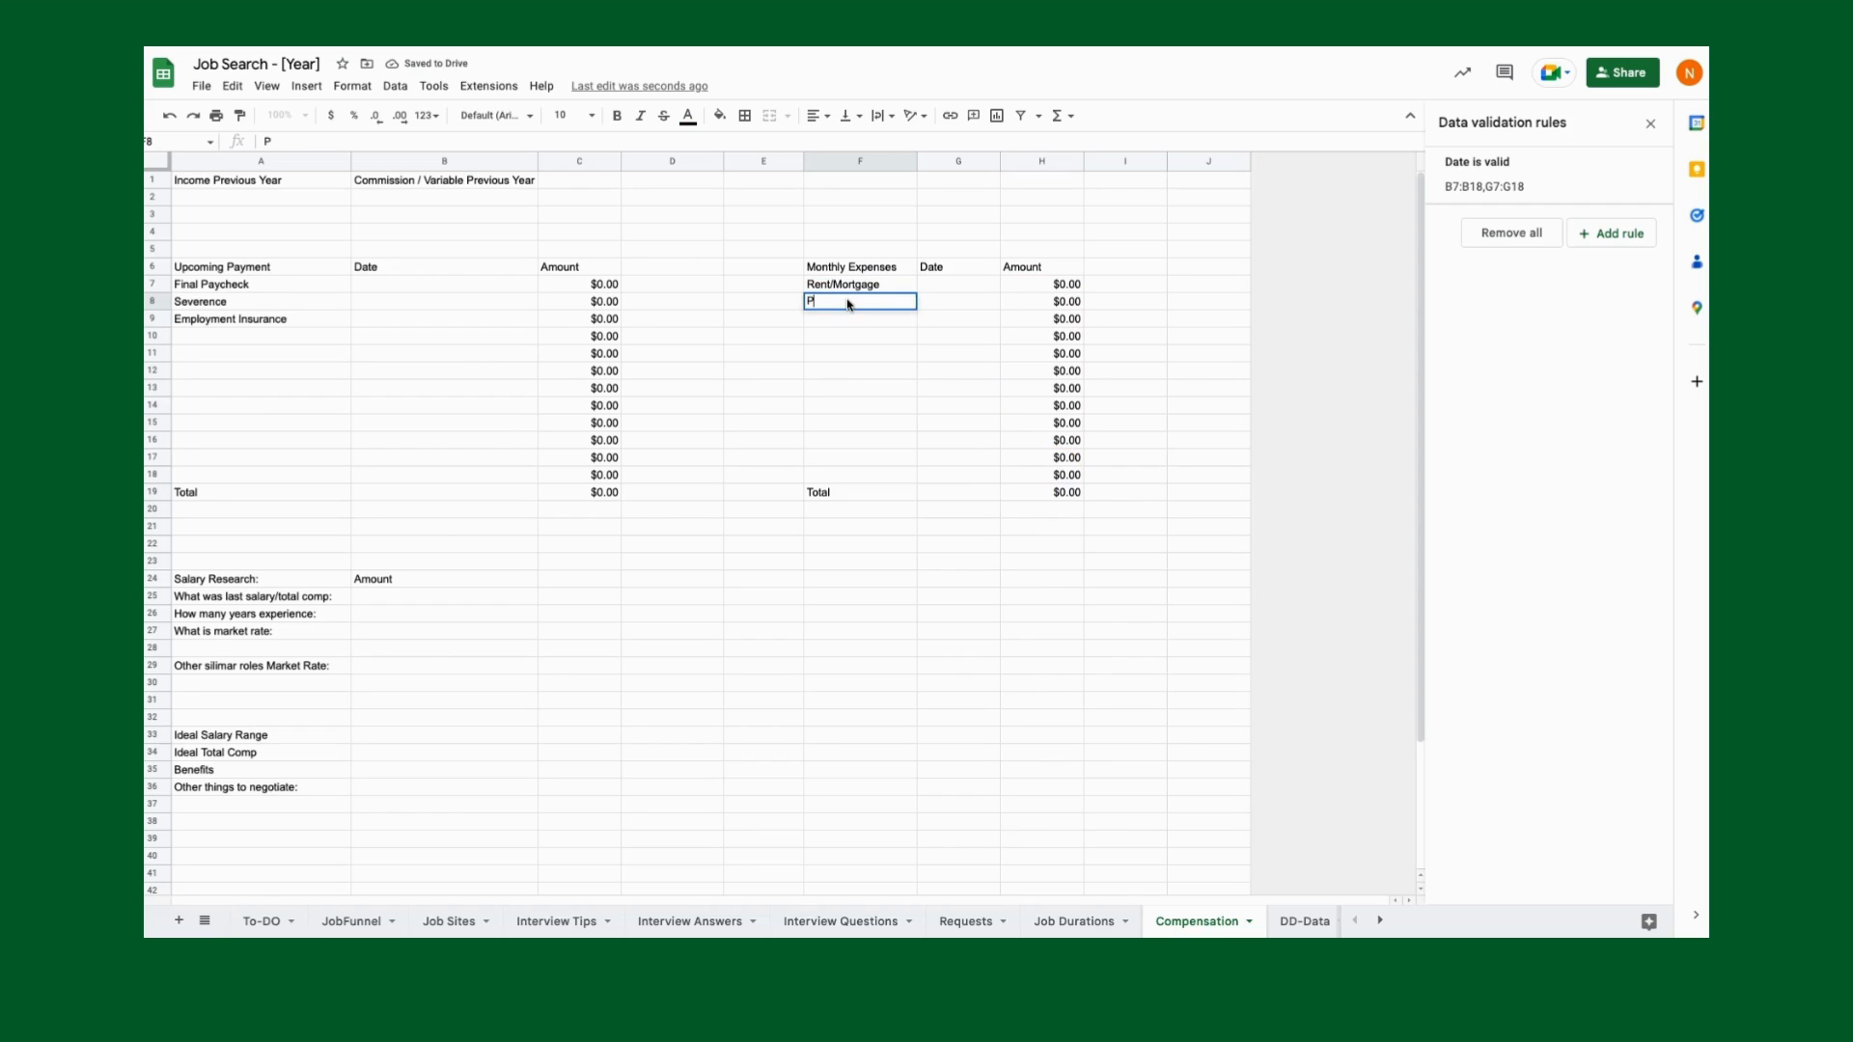
pyautogui.write('hone')
pyautogui.press('Return')
pyautogui.write('Intern')
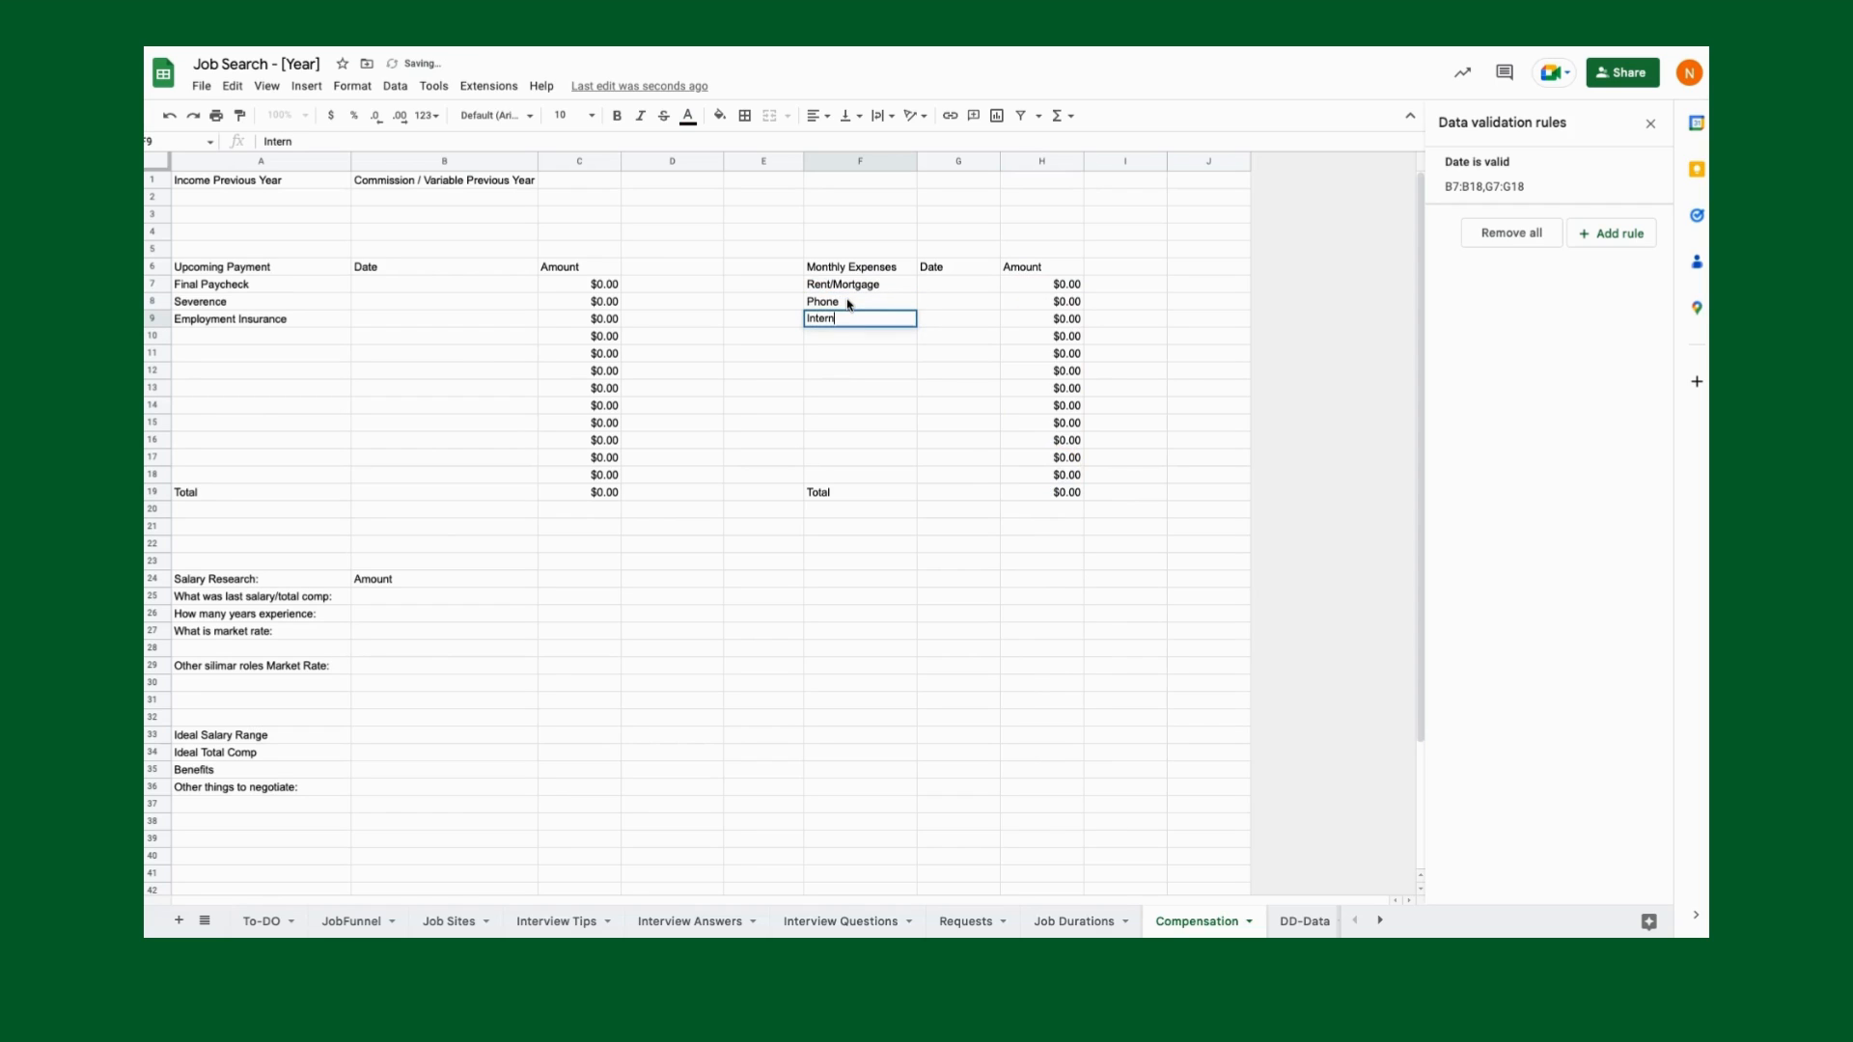
pyautogui.write('et')
pyautogui.press('Return')
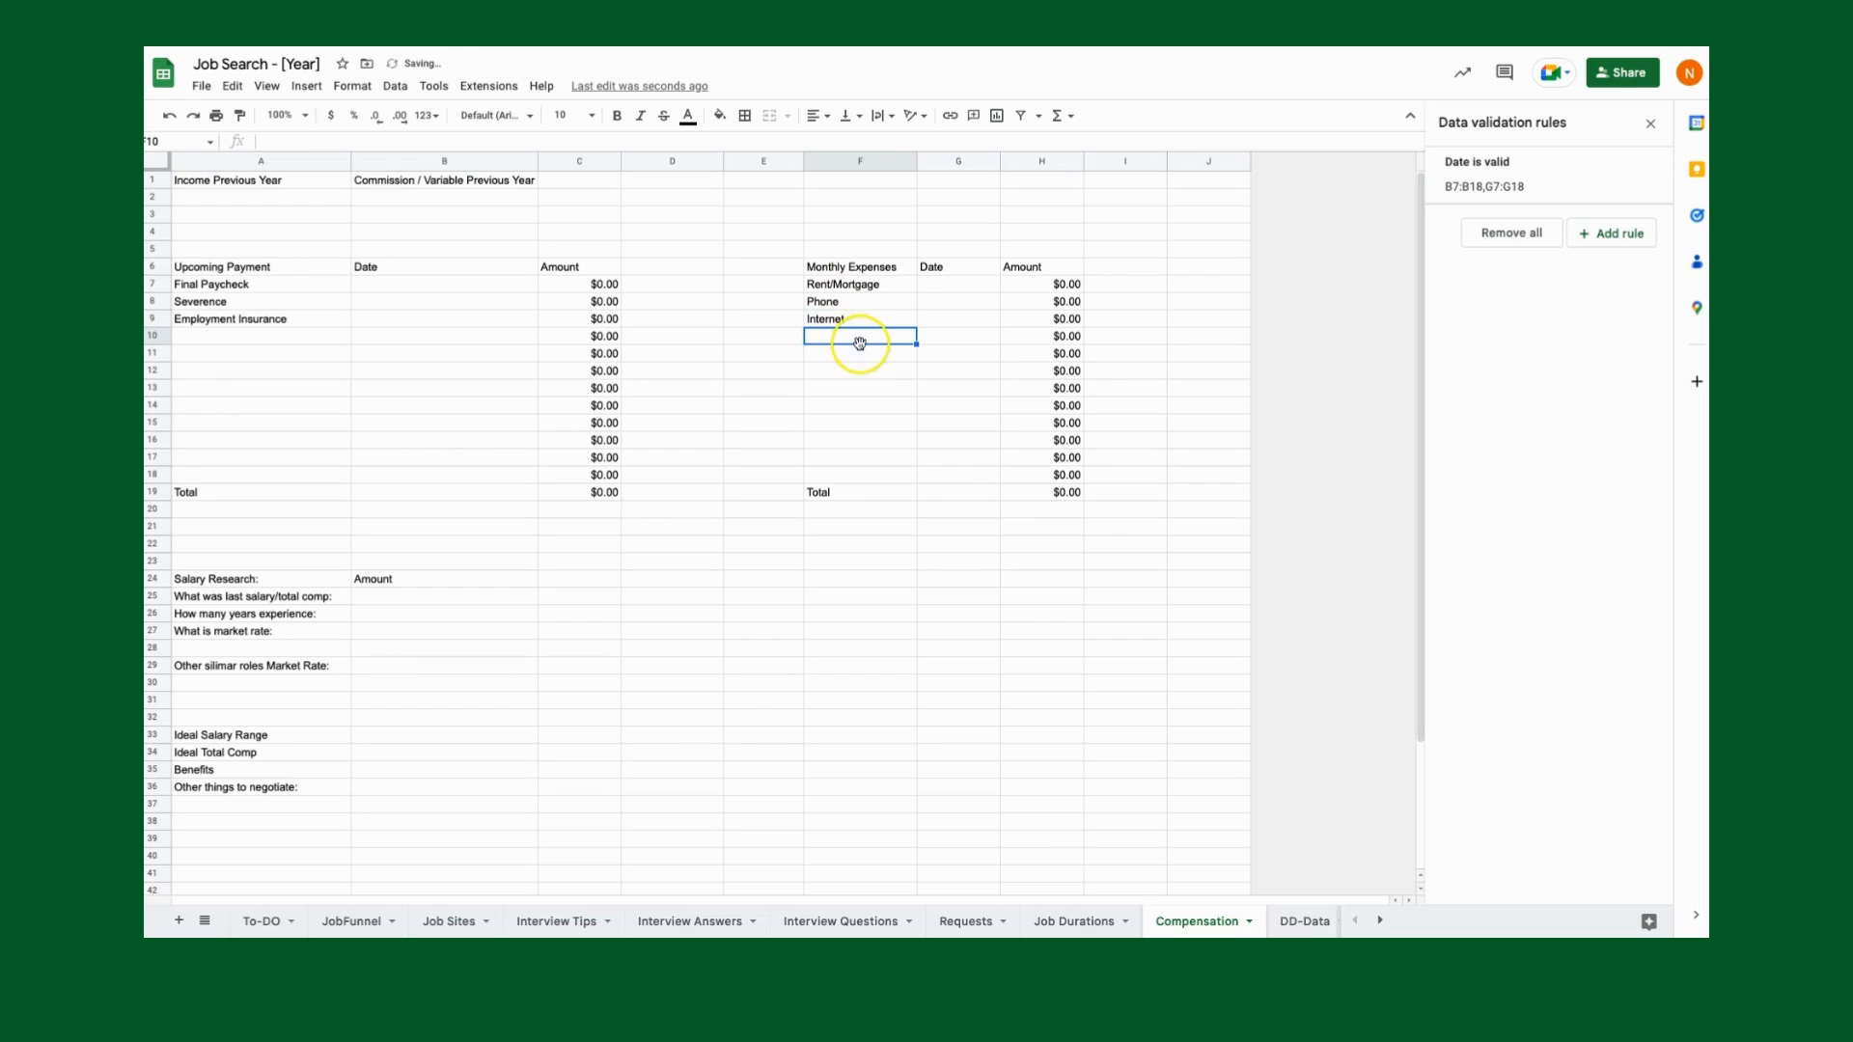
pyautogui.moveTo(881, 294); pyautogui.dragTo(878, 309)
pyautogui.click(848, 339)
pyautogui.write('Food')
pyautogui.press('Return')
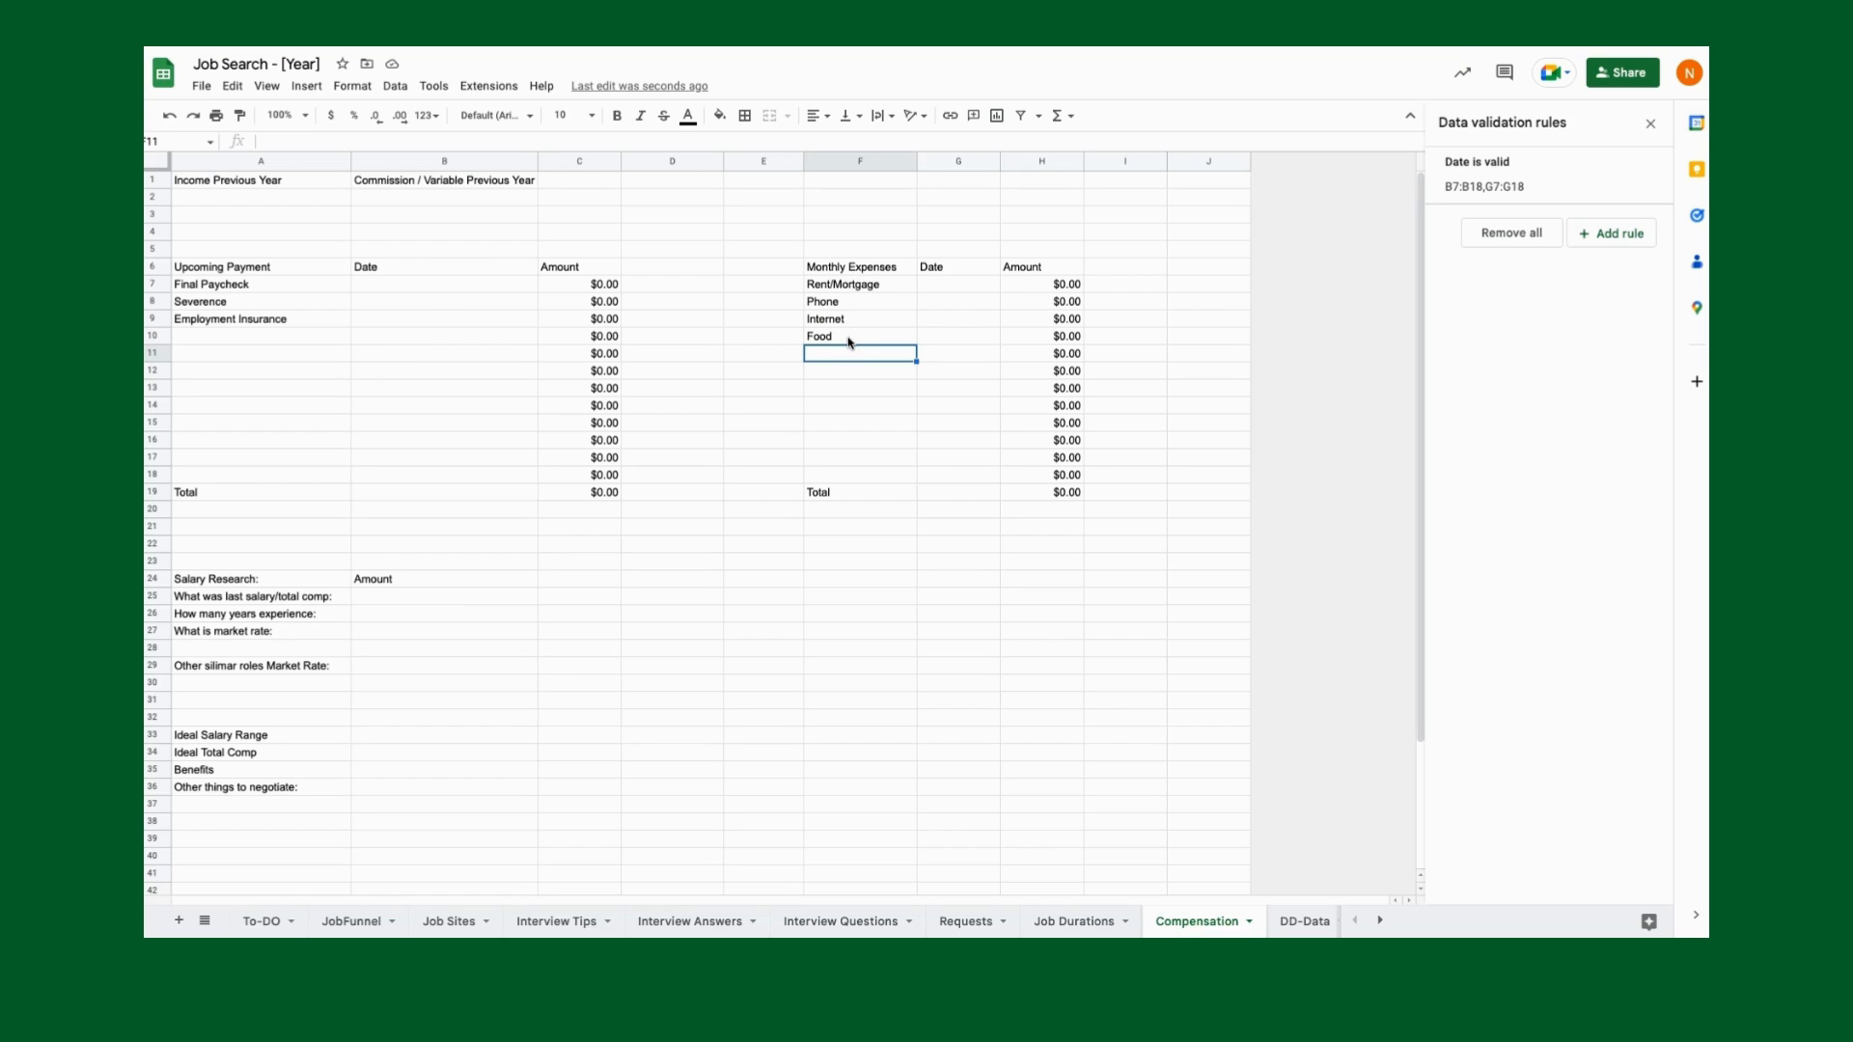
# Try inserting seven rows above row 11 to check the range in the upcoming payments total formula, and undo the insertion
pyautogui.moveTo(153, 353); pyautogui.dragTo(156, 444)
pyautogui.rightClick(155, 439)
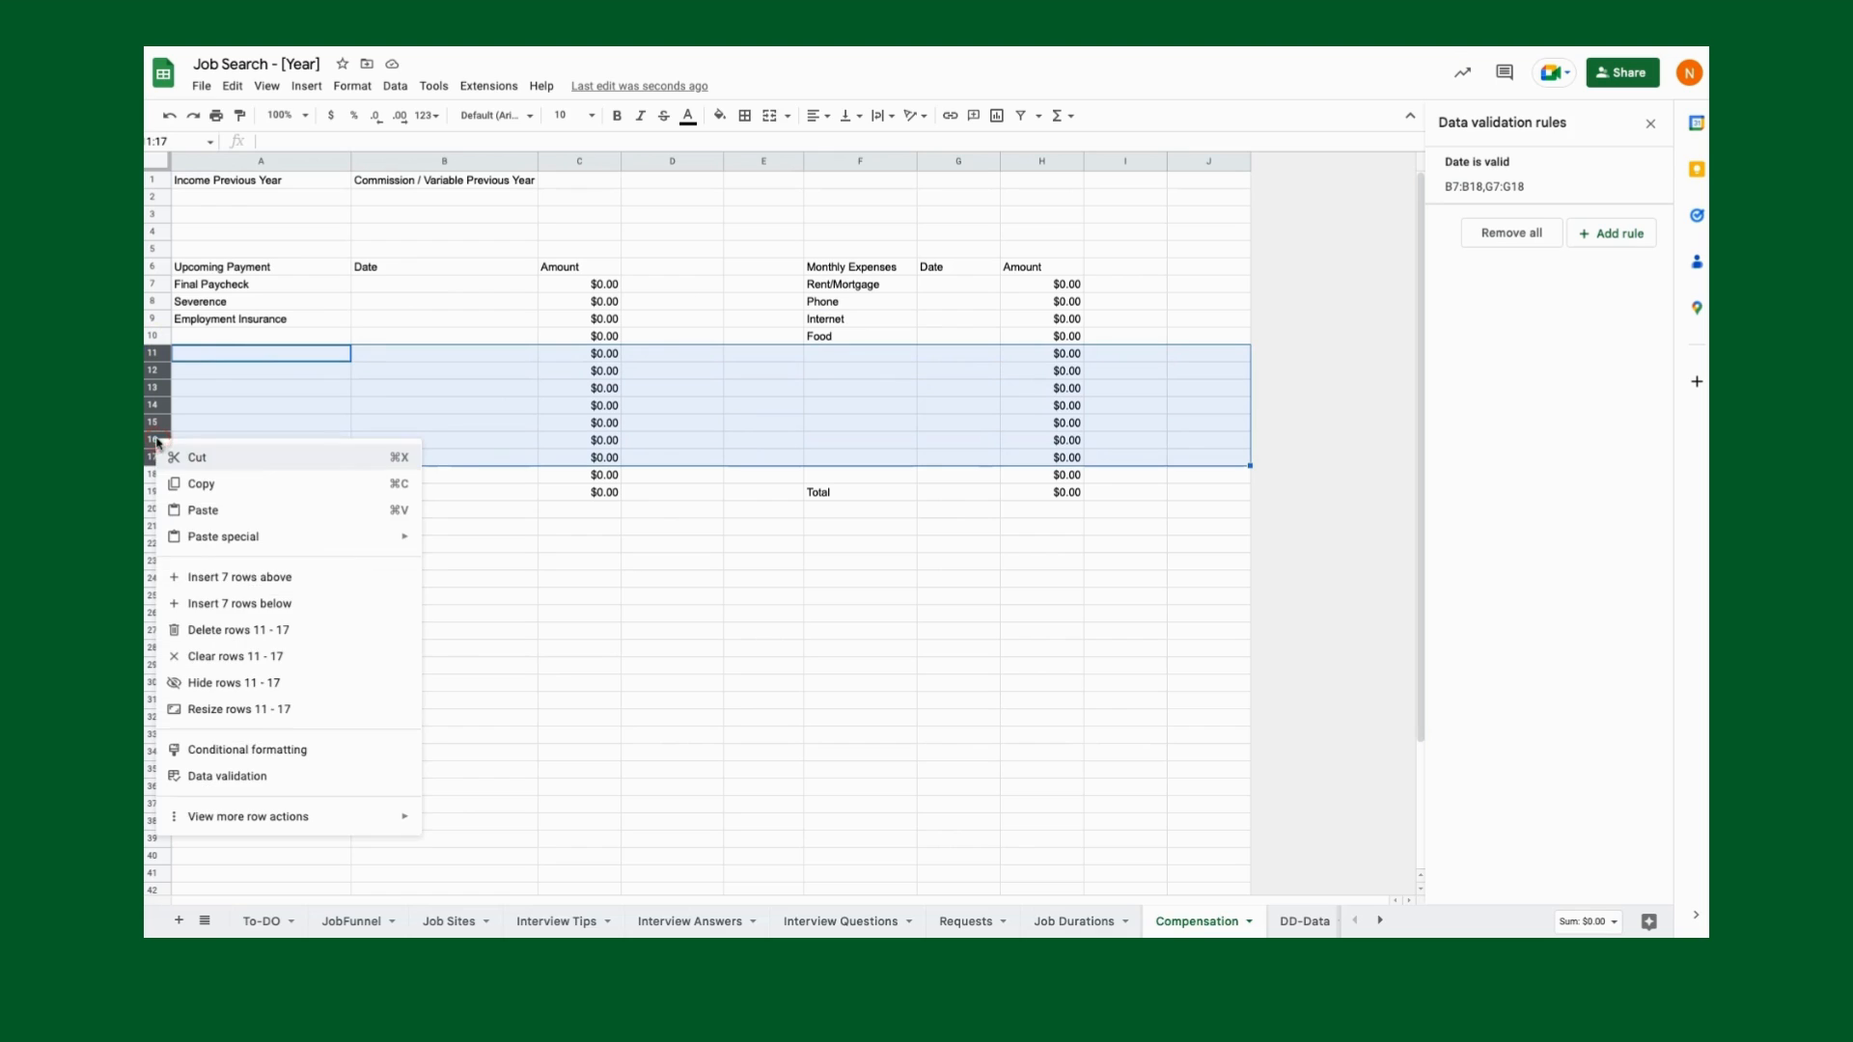
pyautogui.click(259, 579)
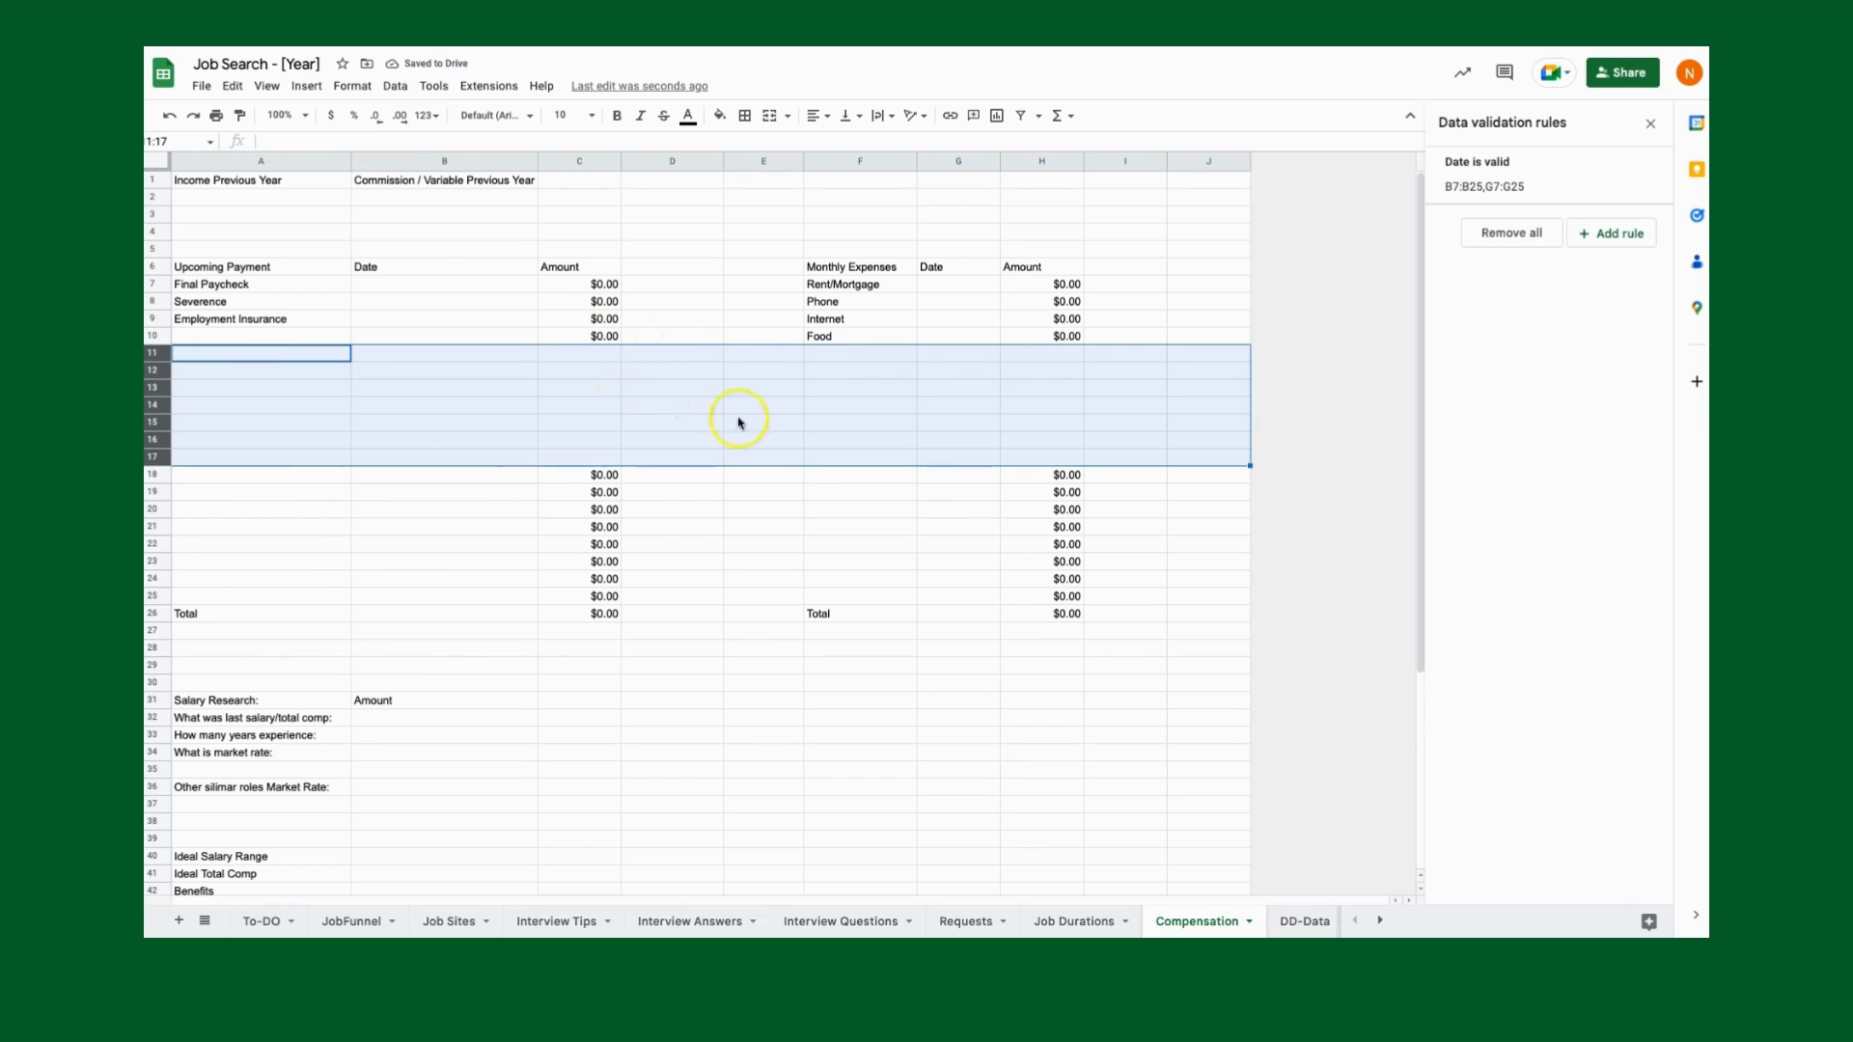
pyautogui.doubleClick(582, 615)
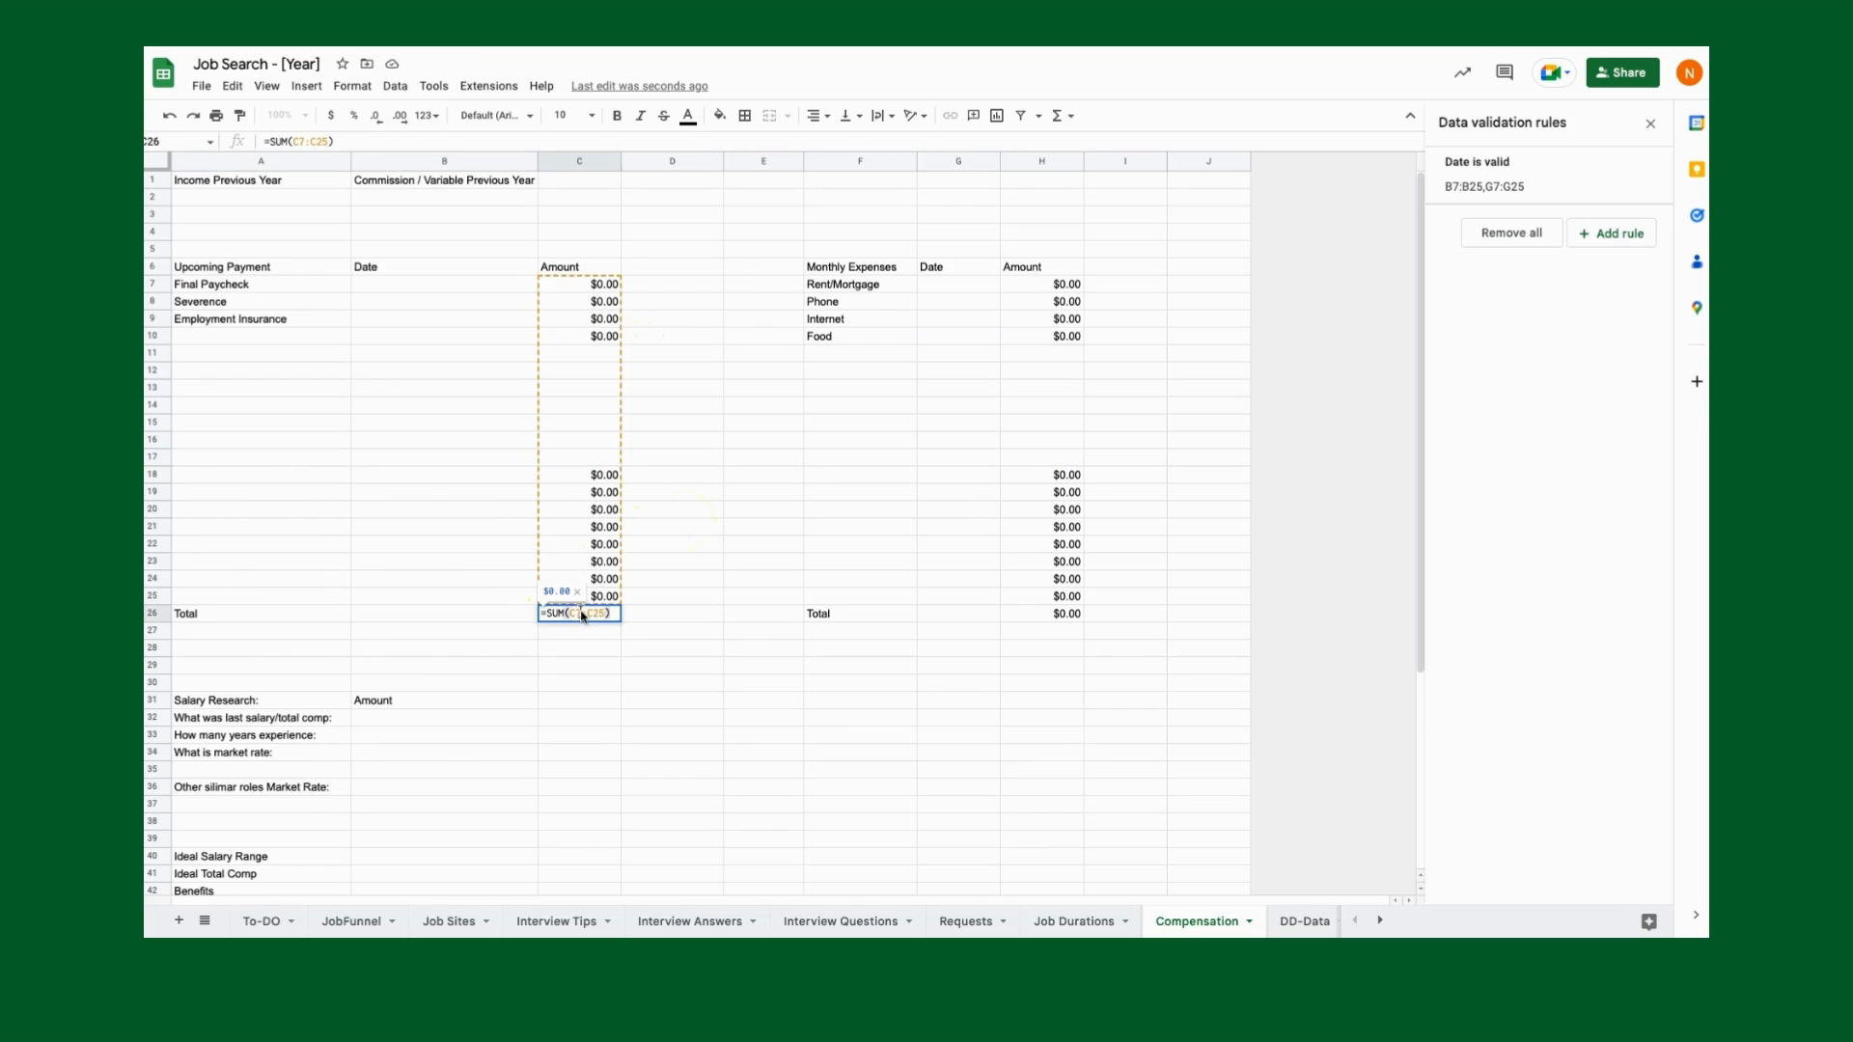
pyautogui.press('Escape')
pyautogui.hotkey('ctrl', 'z')
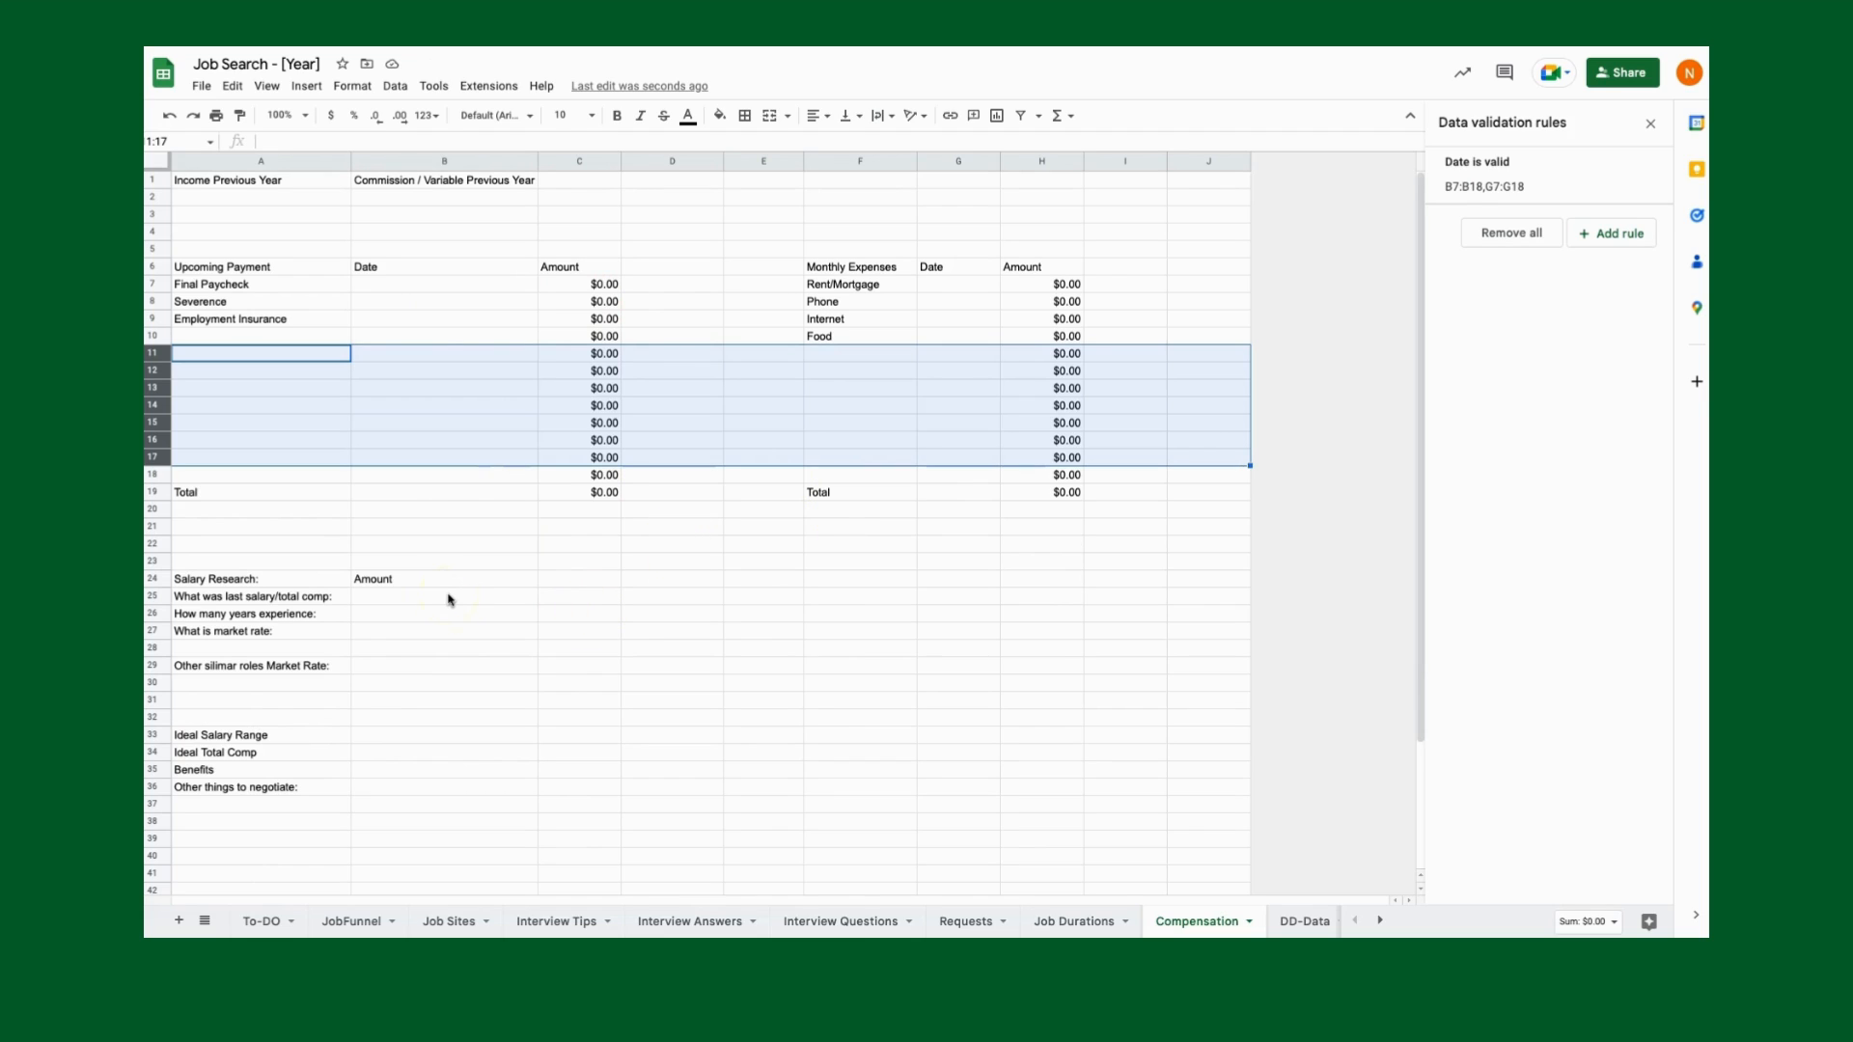
# Review the Salary Research questions, the similar roles' market rate area, and the ideal salary, benefits and negotiation rows with their answer cells
pyautogui.scroll(-1, 449, 600)
pyautogui.click(520, 566)
pyautogui.click(478, 528)
pyautogui.scroll(-1, 435, 552)
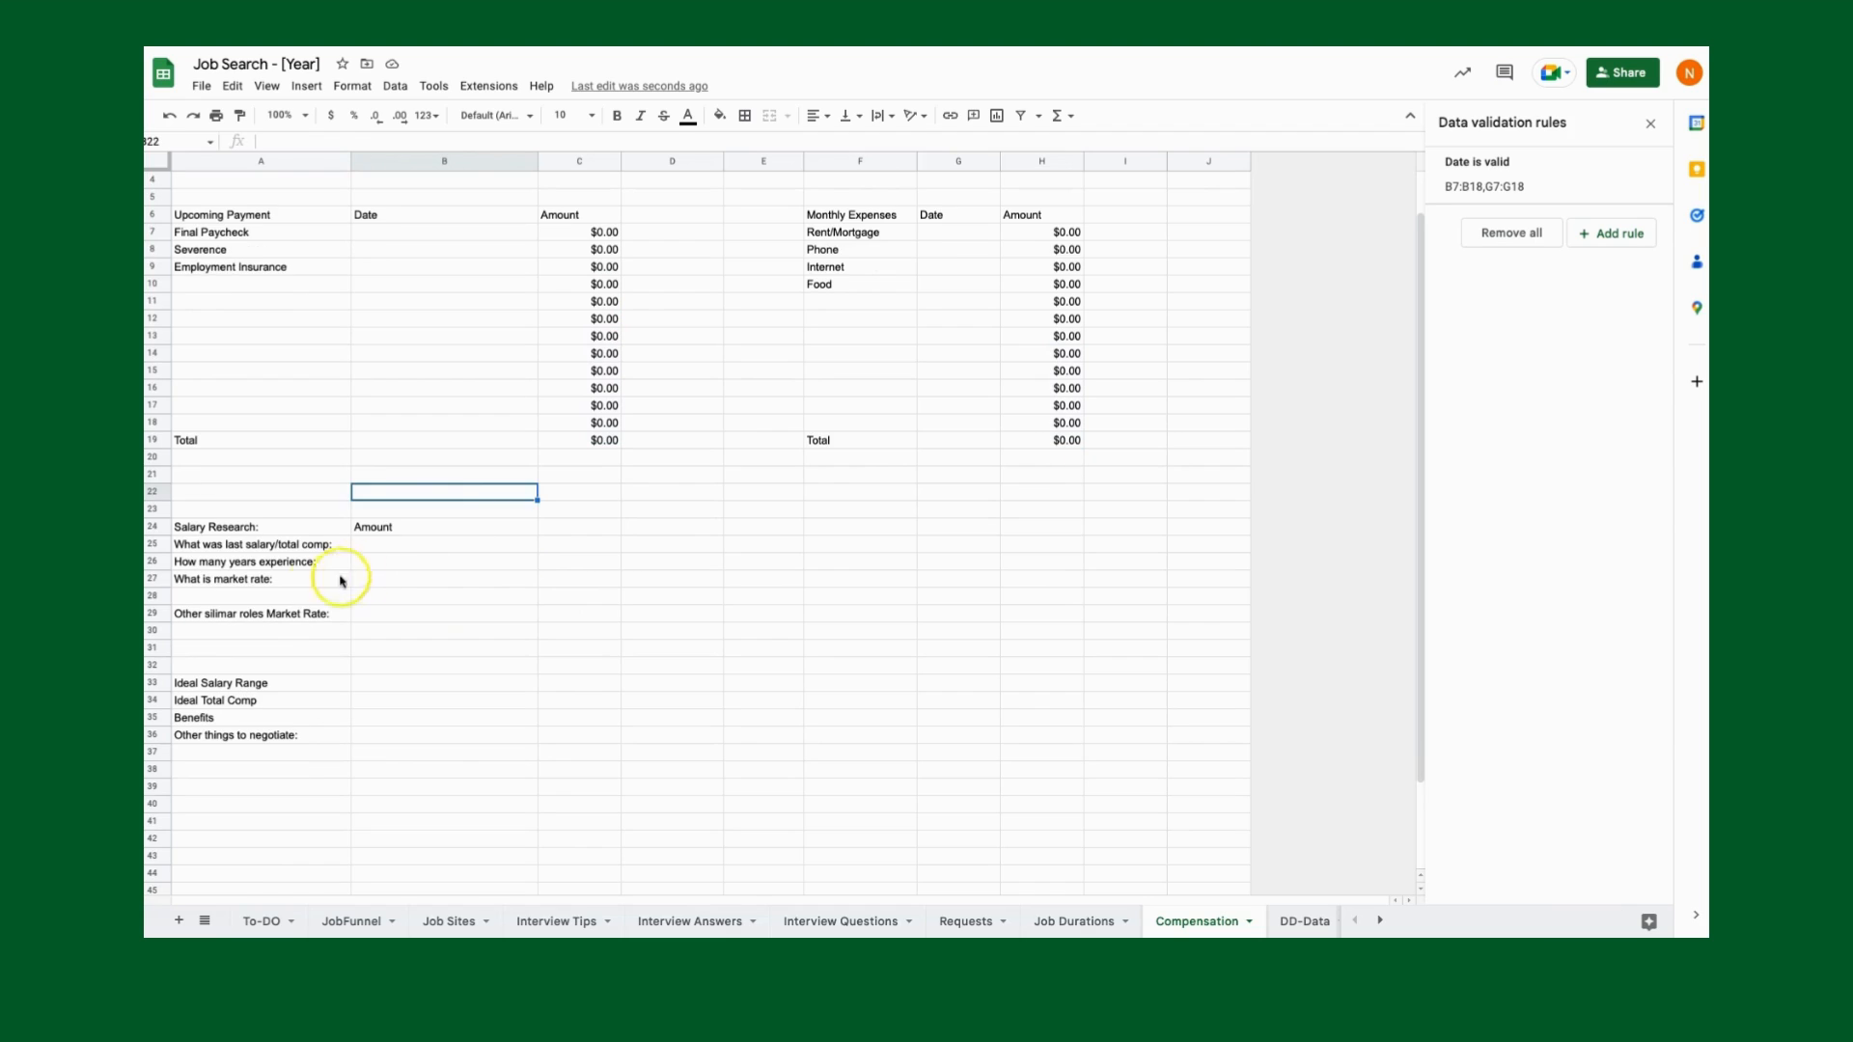
pyautogui.click(395, 579)
pyautogui.click(389, 546)
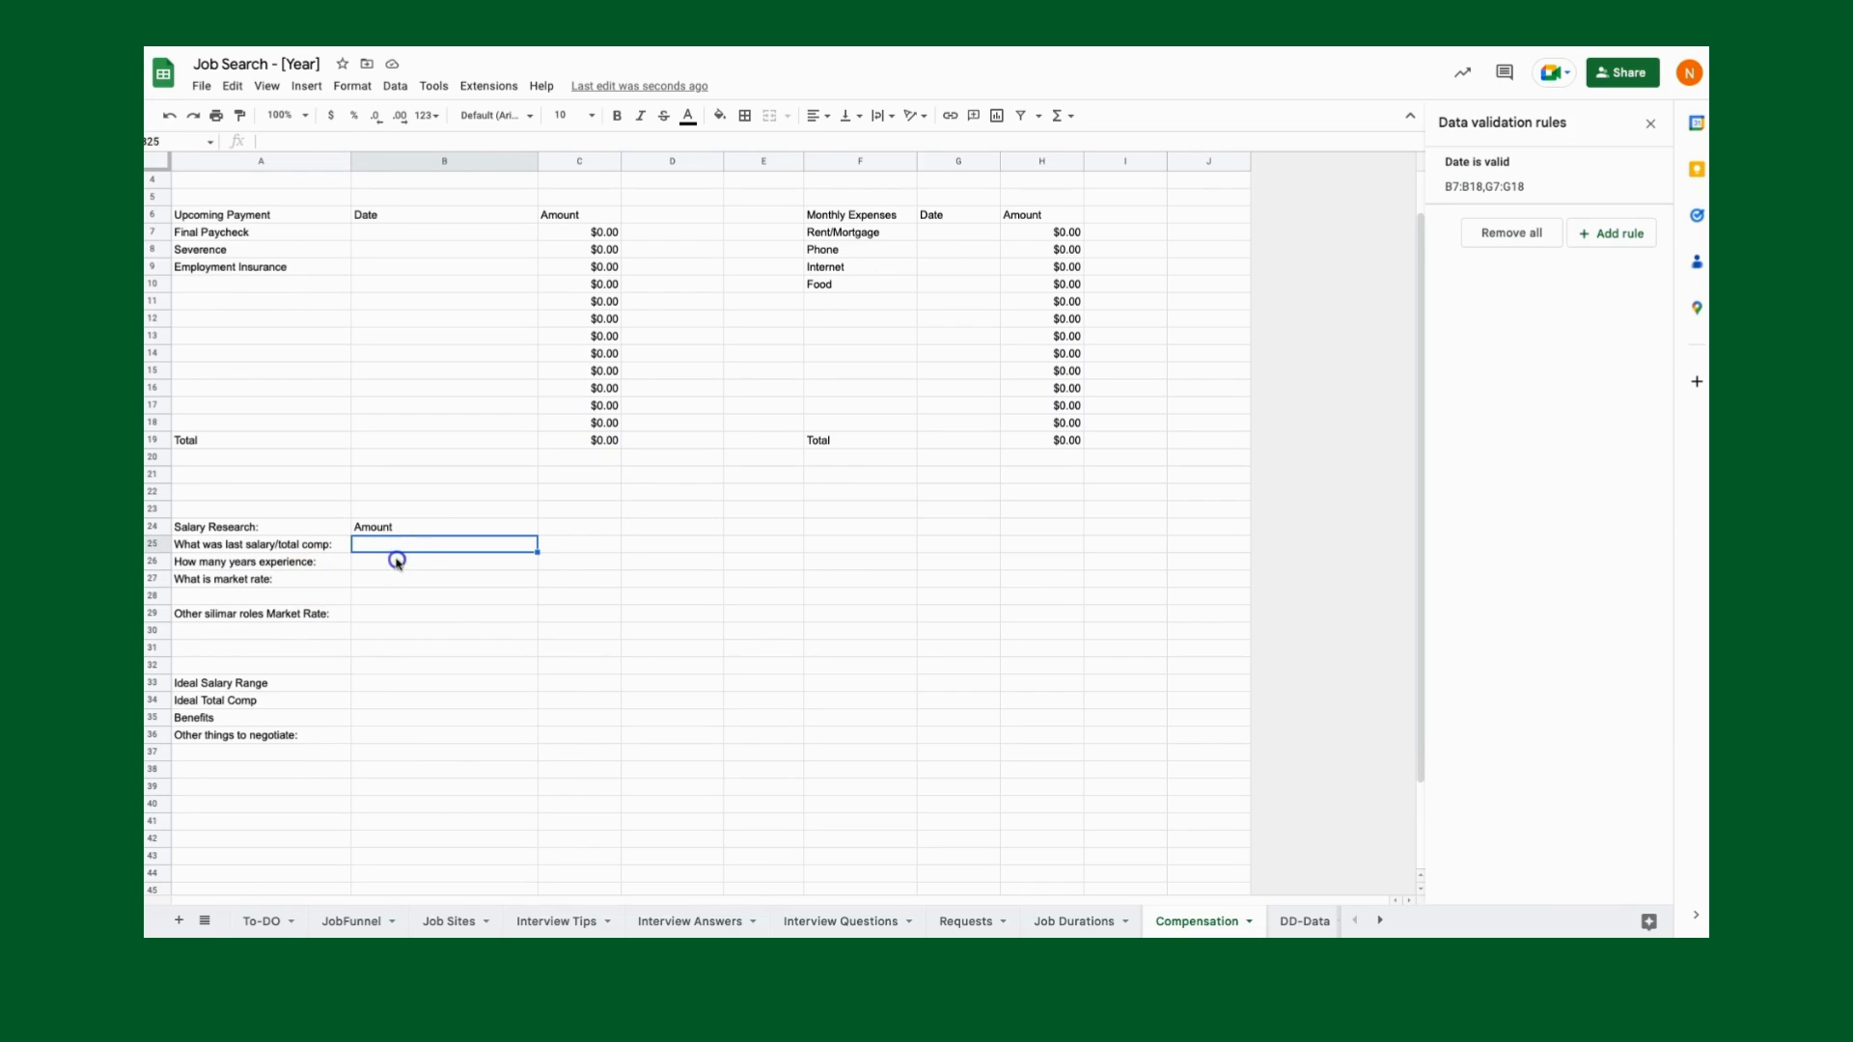
pyautogui.click(397, 562)
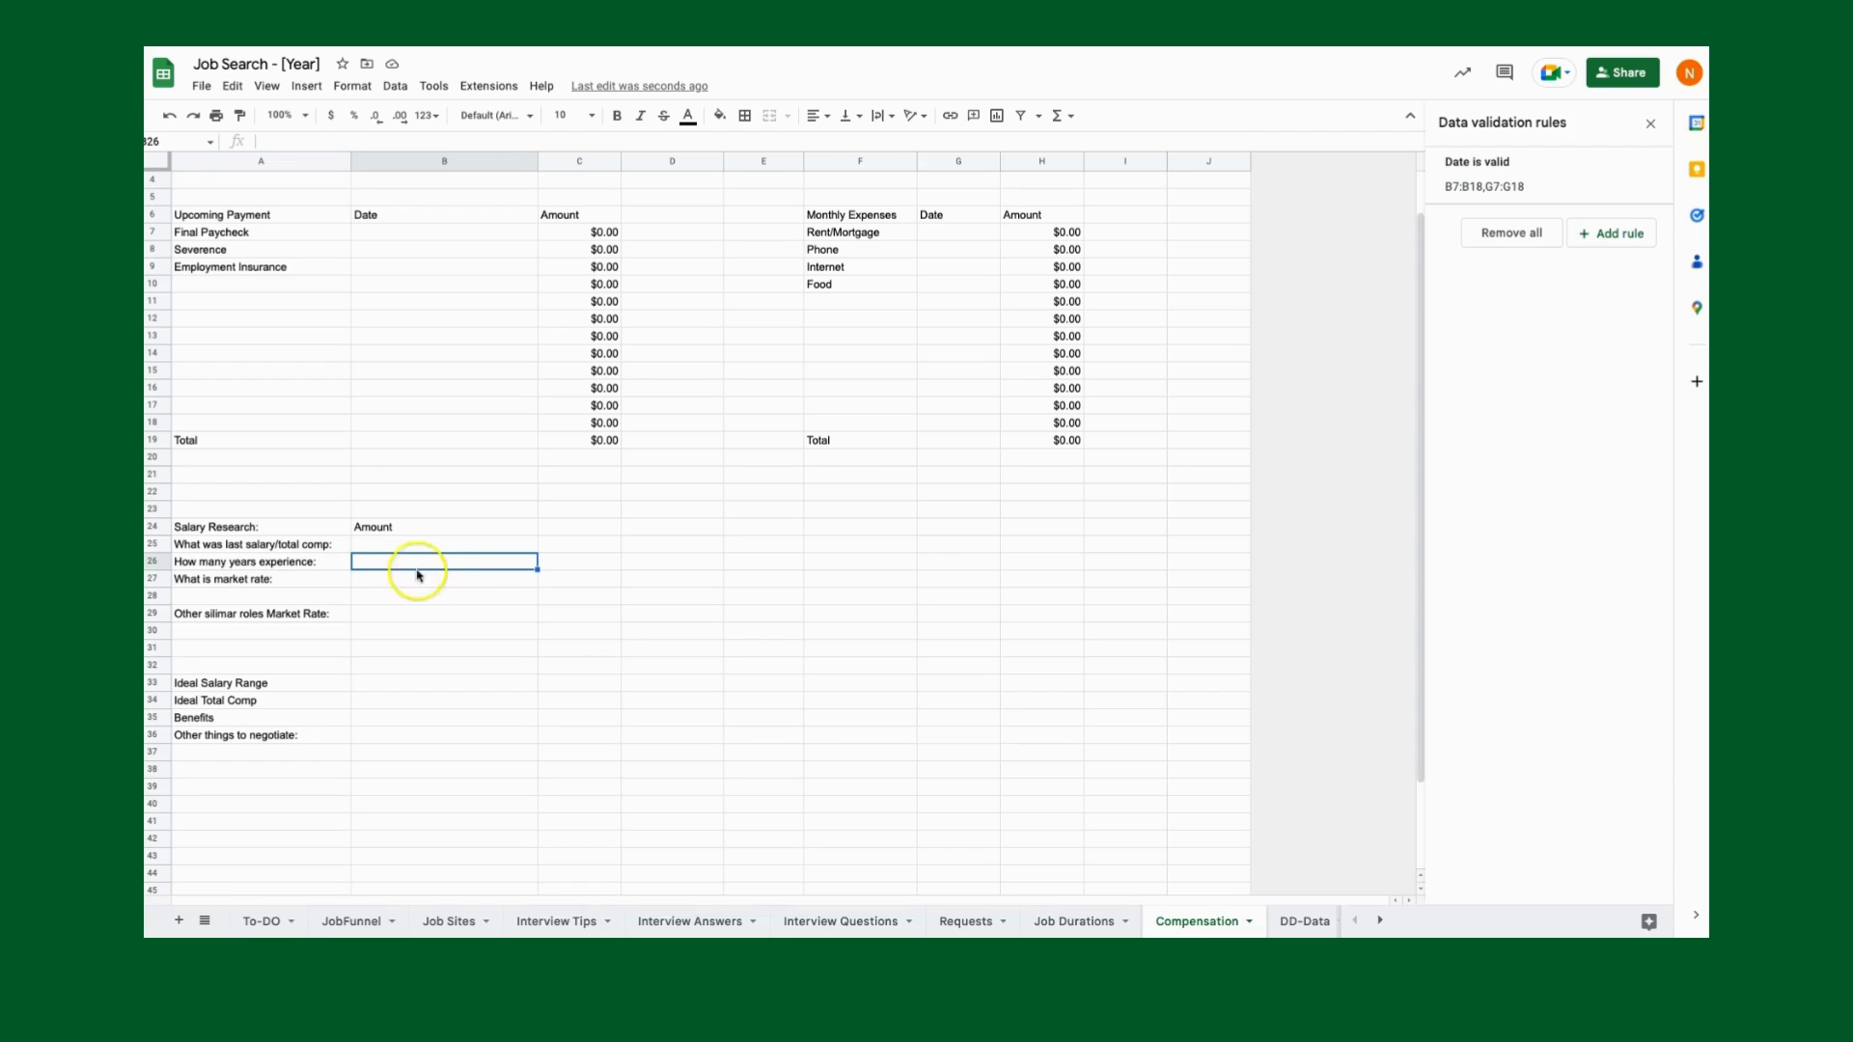
pyautogui.click(438, 579)
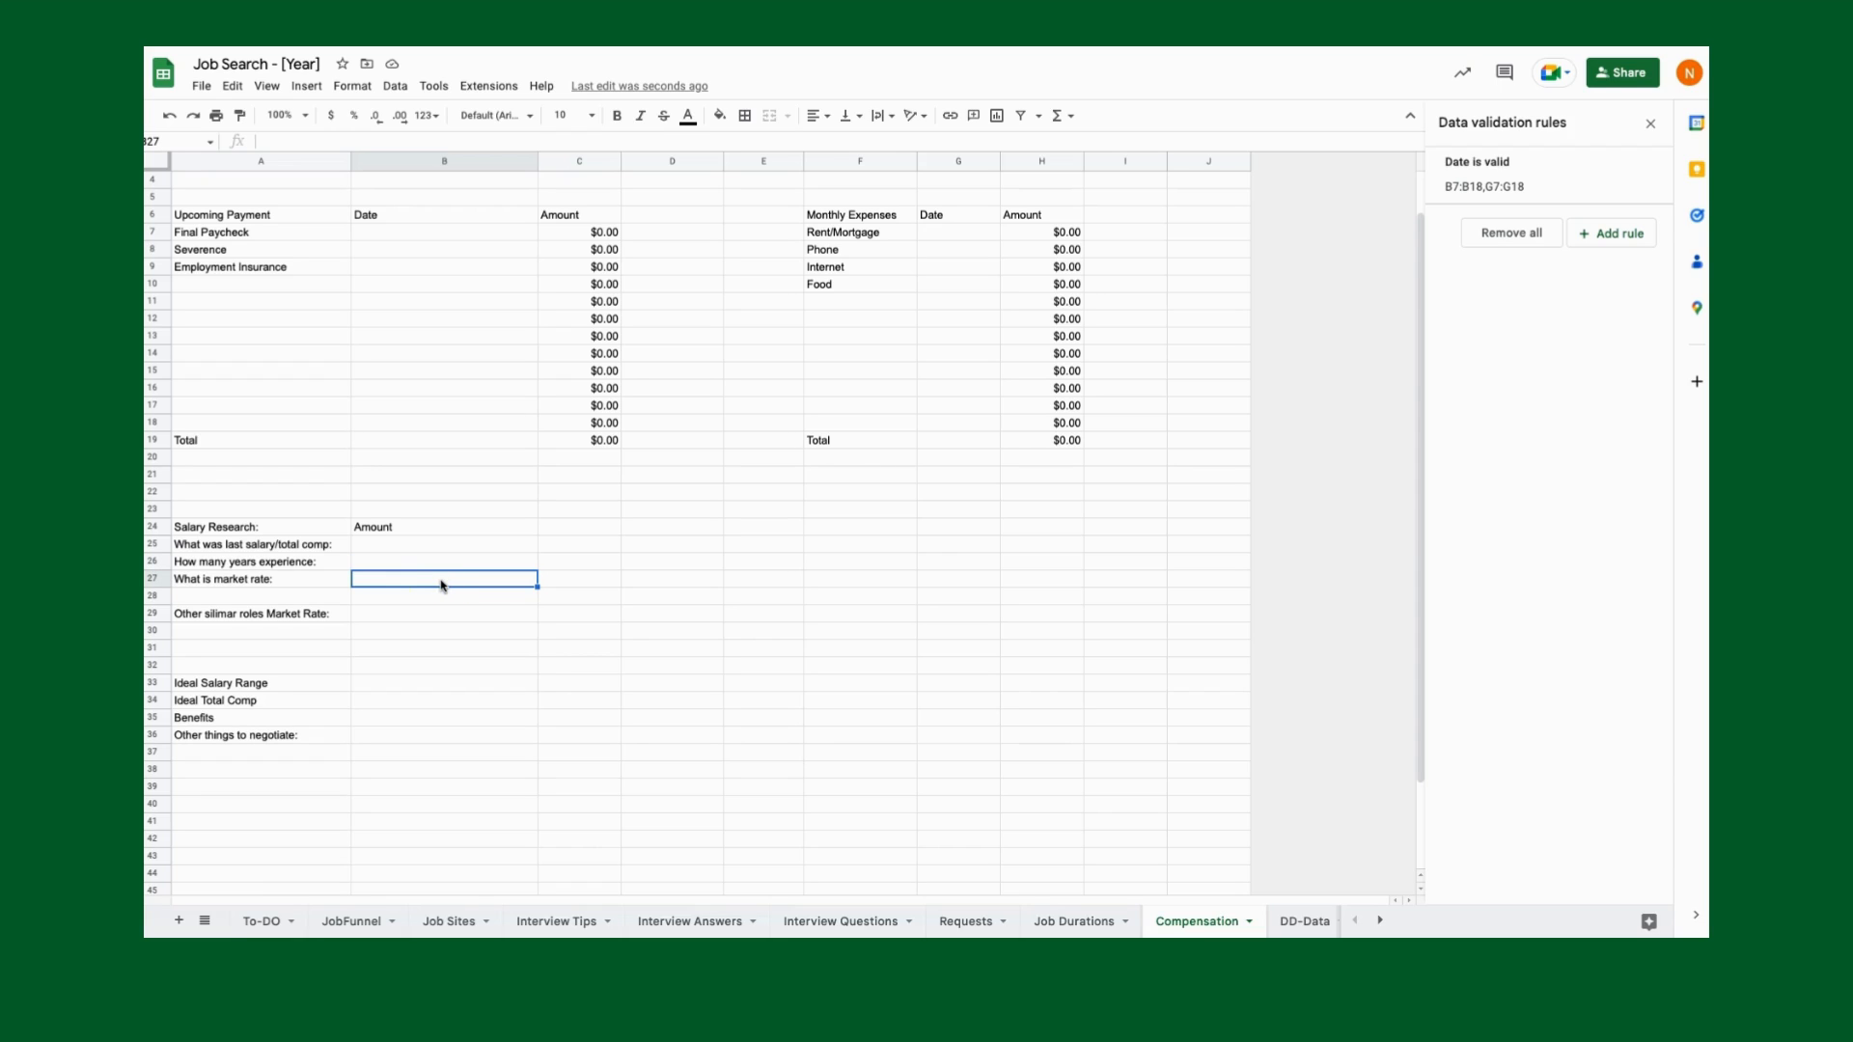
pyautogui.click(570, 583)
pyautogui.click(501, 585)
pyautogui.moveTo(319, 613); pyautogui.dragTo(418, 660)
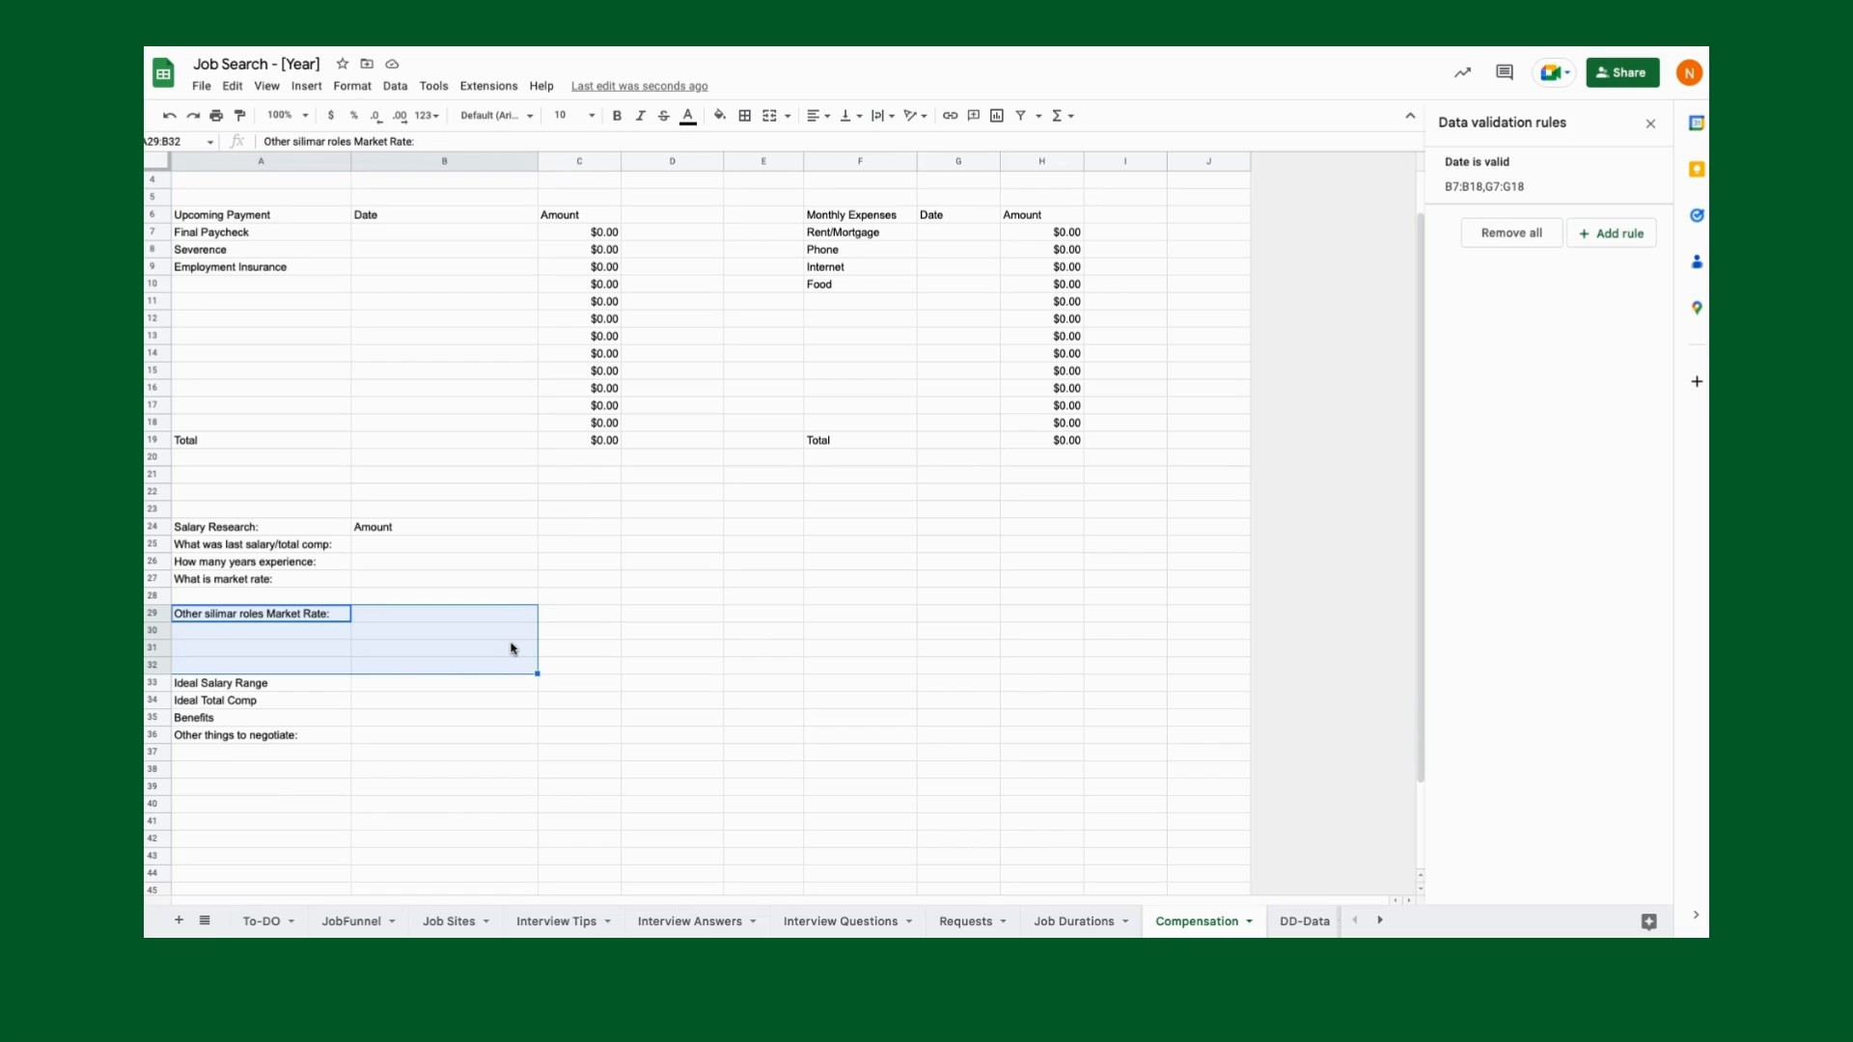
pyautogui.click(511, 649)
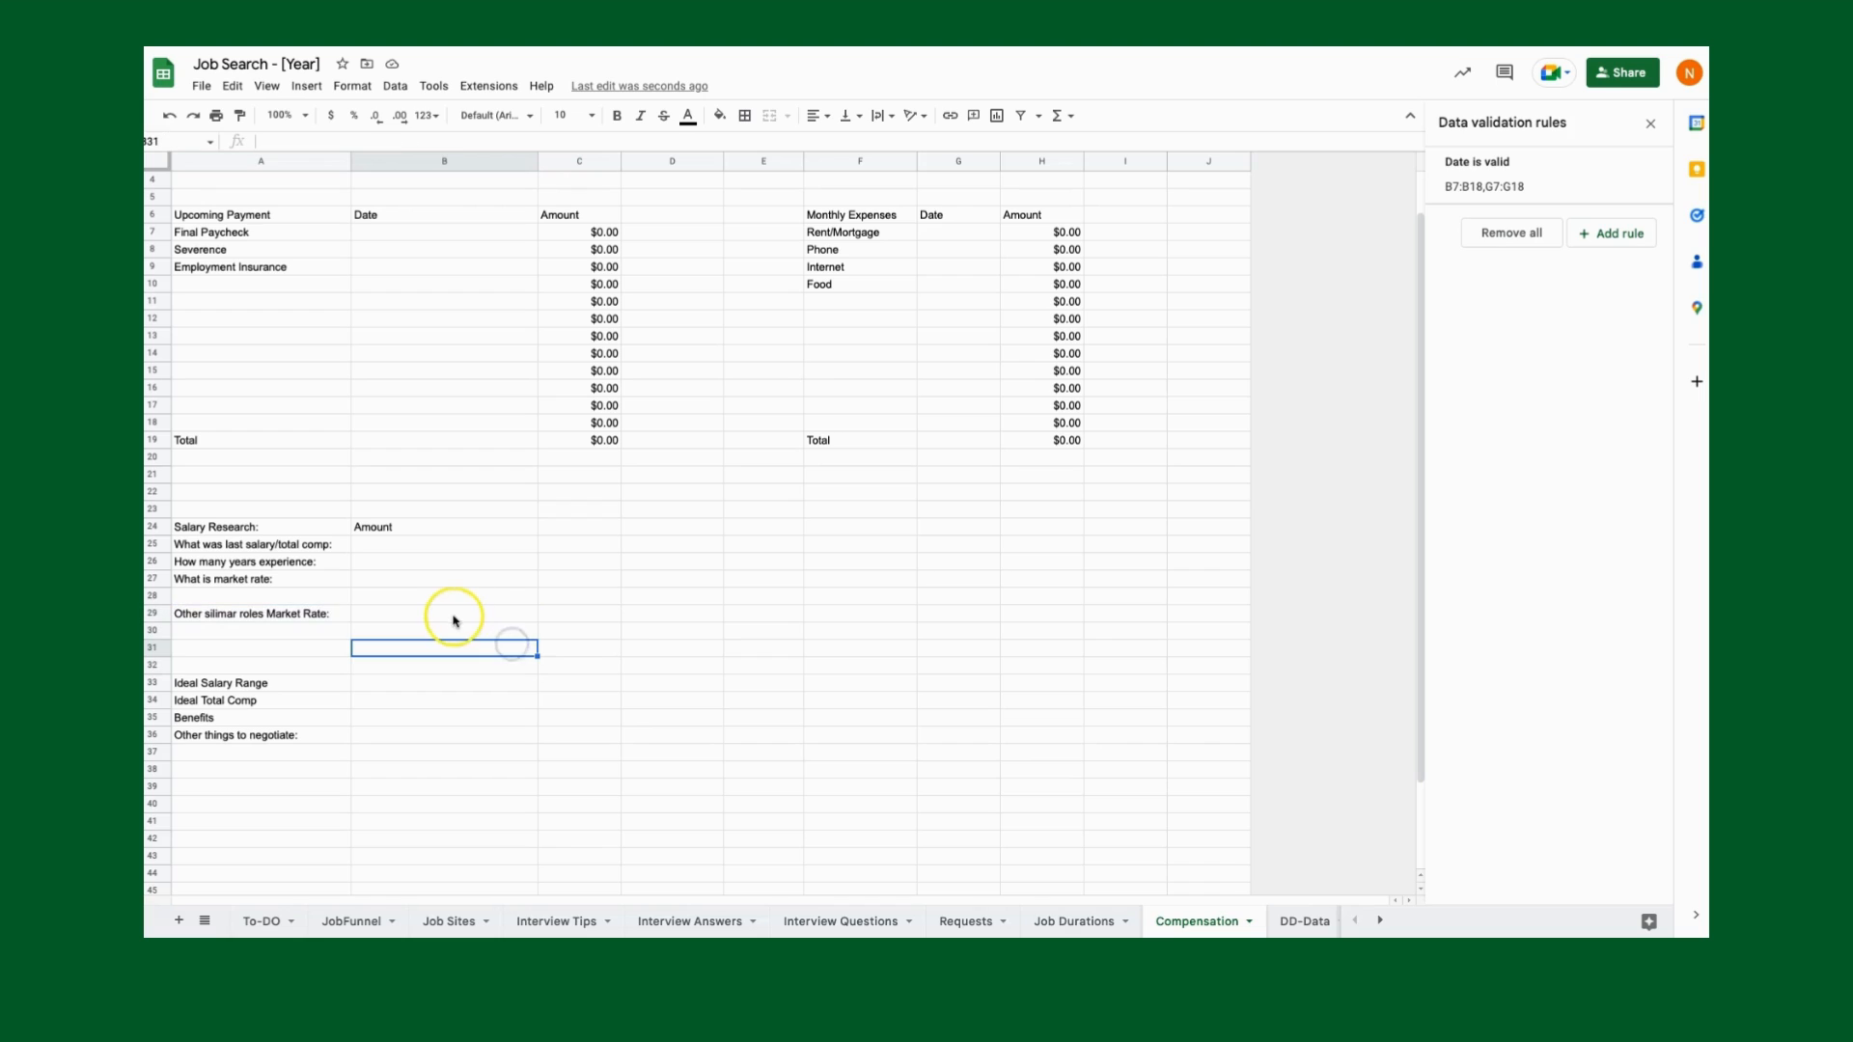
pyautogui.moveTo(306, 683); pyautogui.dragTo(405, 684)
pyautogui.click(405, 685)
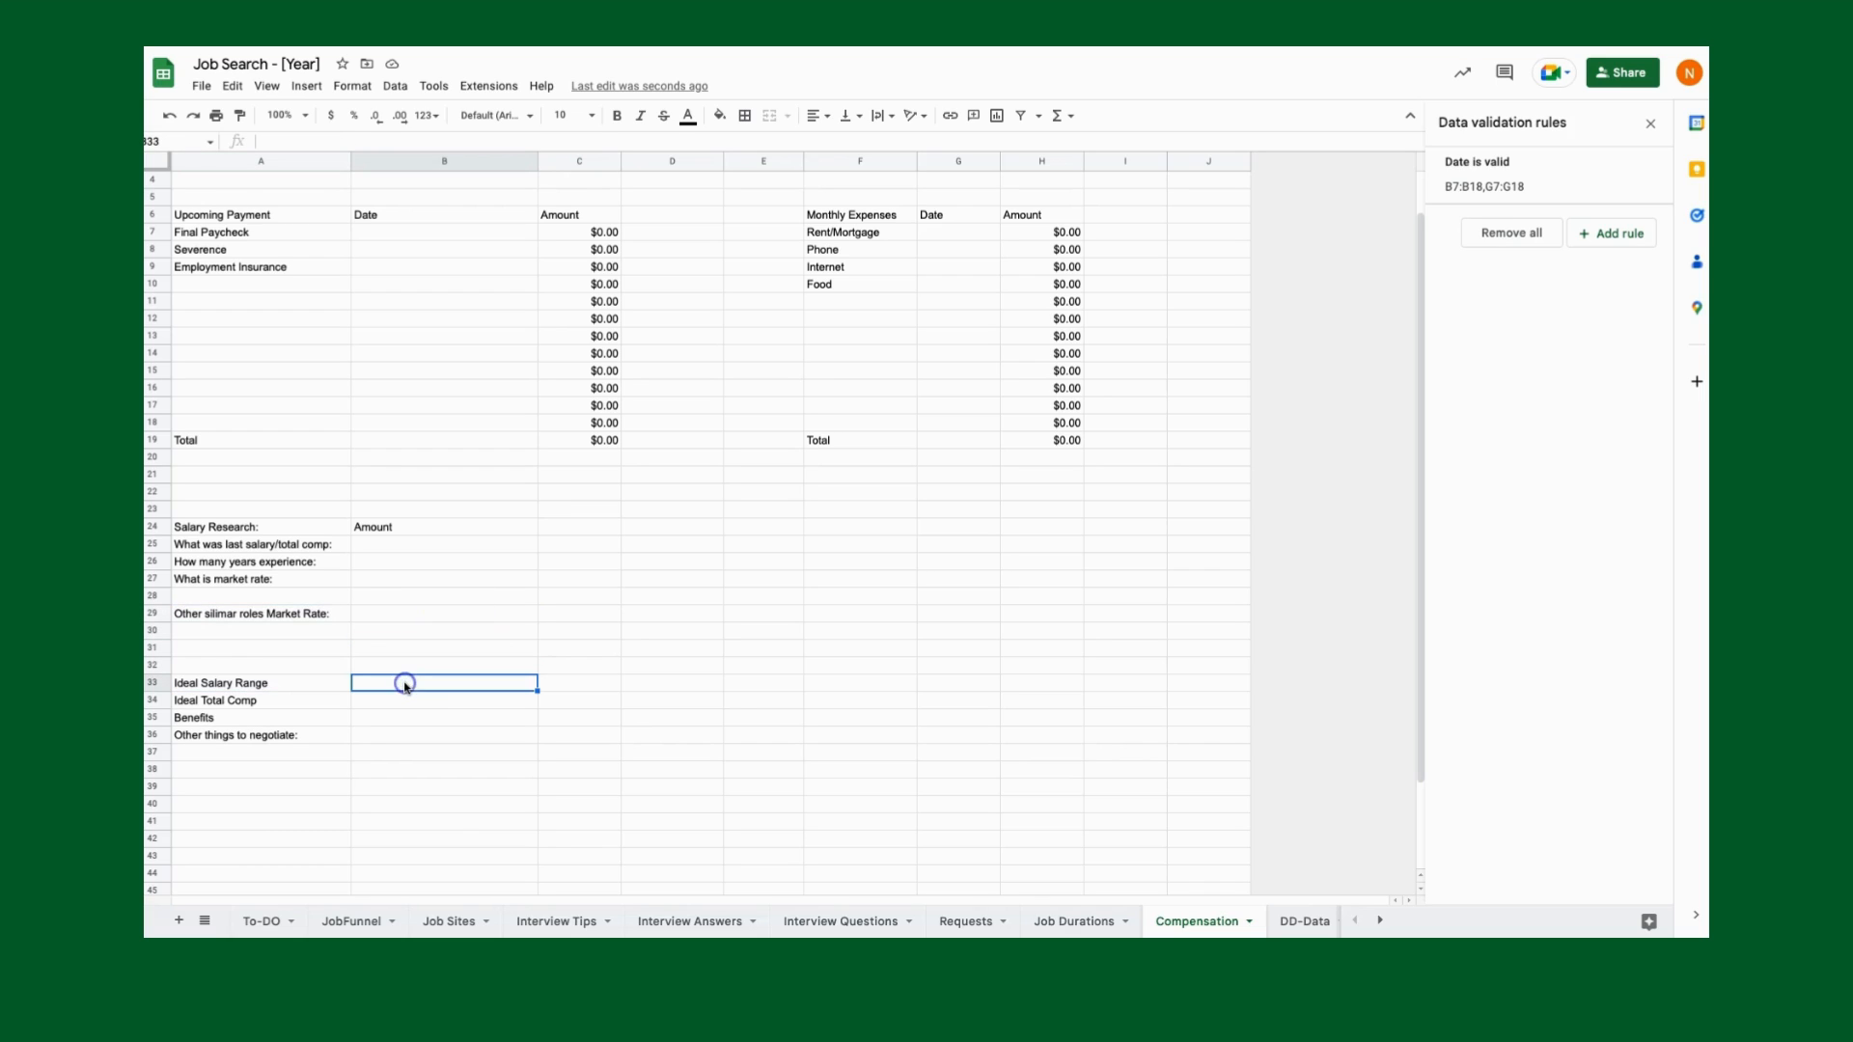
pyautogui.click(396, 701)
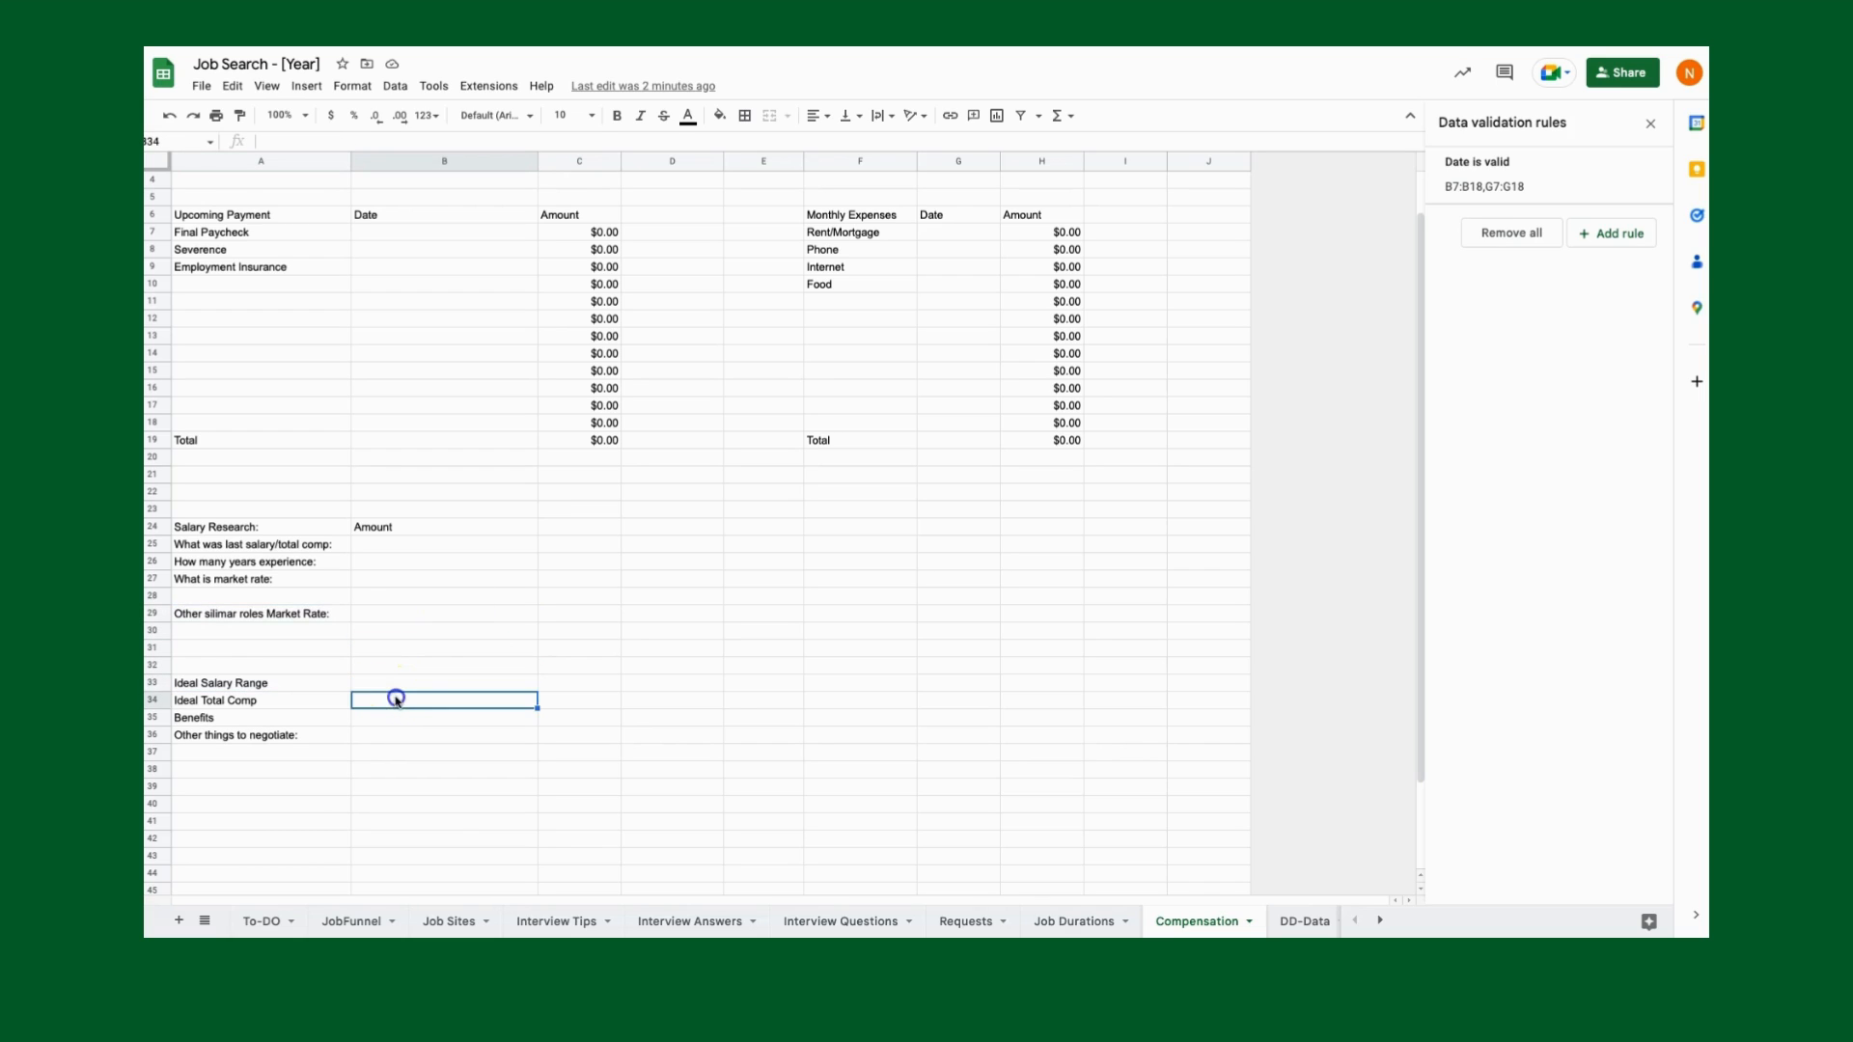
pyautogui.click(397, 716)
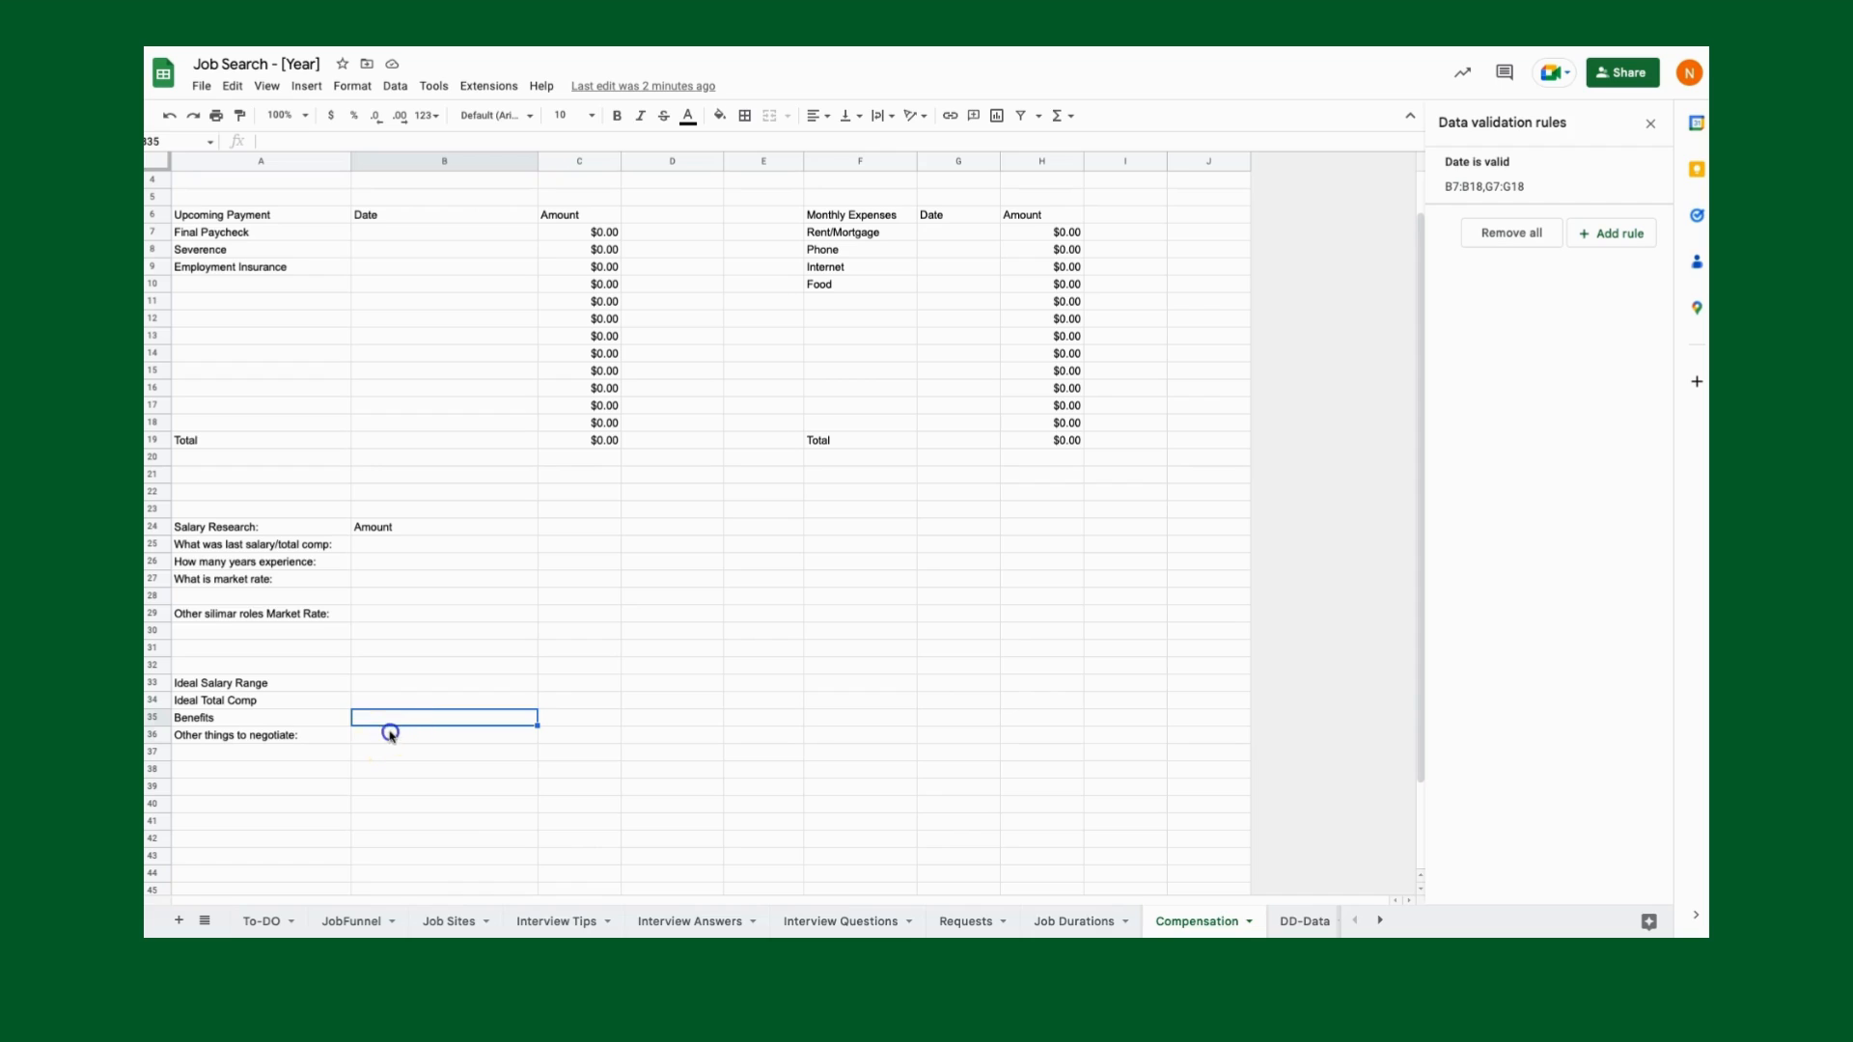
pyautogui.click(391, 736)
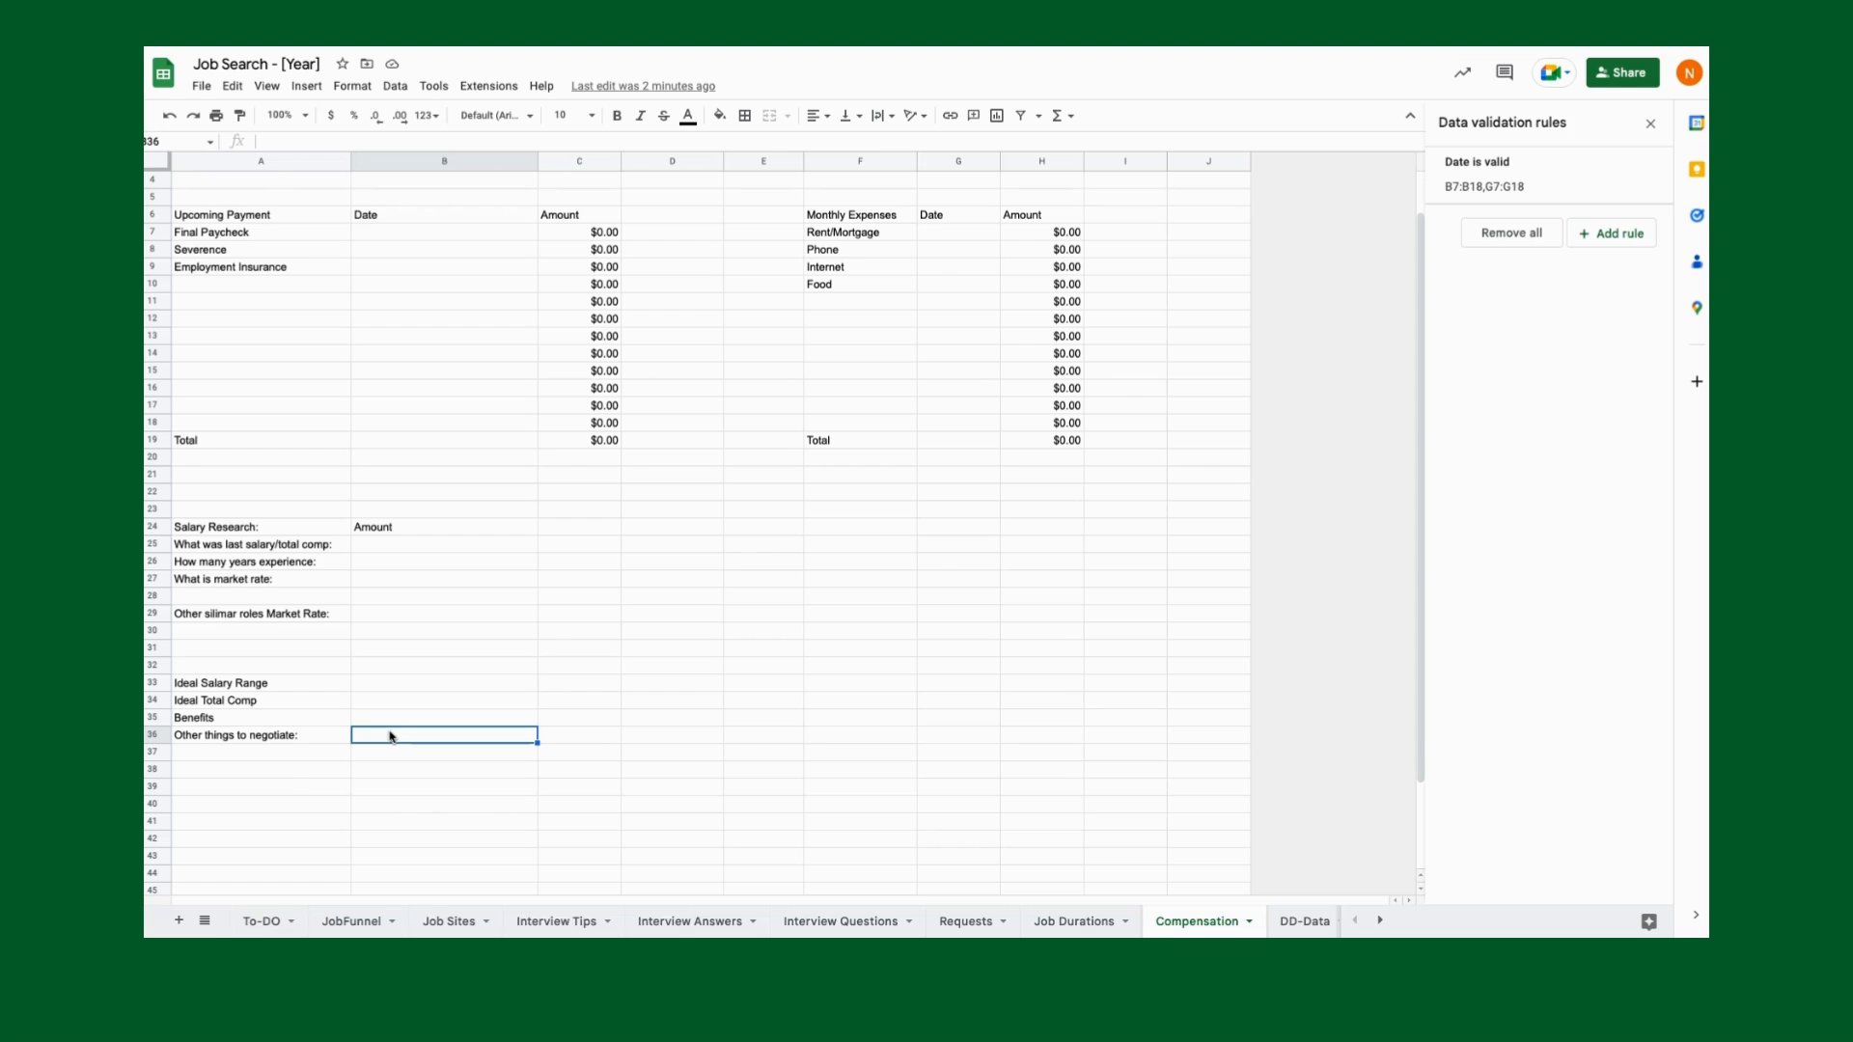
# Select the Income Previous Year and Commission / Variable Previous Year headers in A1:B1
pyautogui.scroll(1, 389, 736)
pyautogui.click(268, 181)
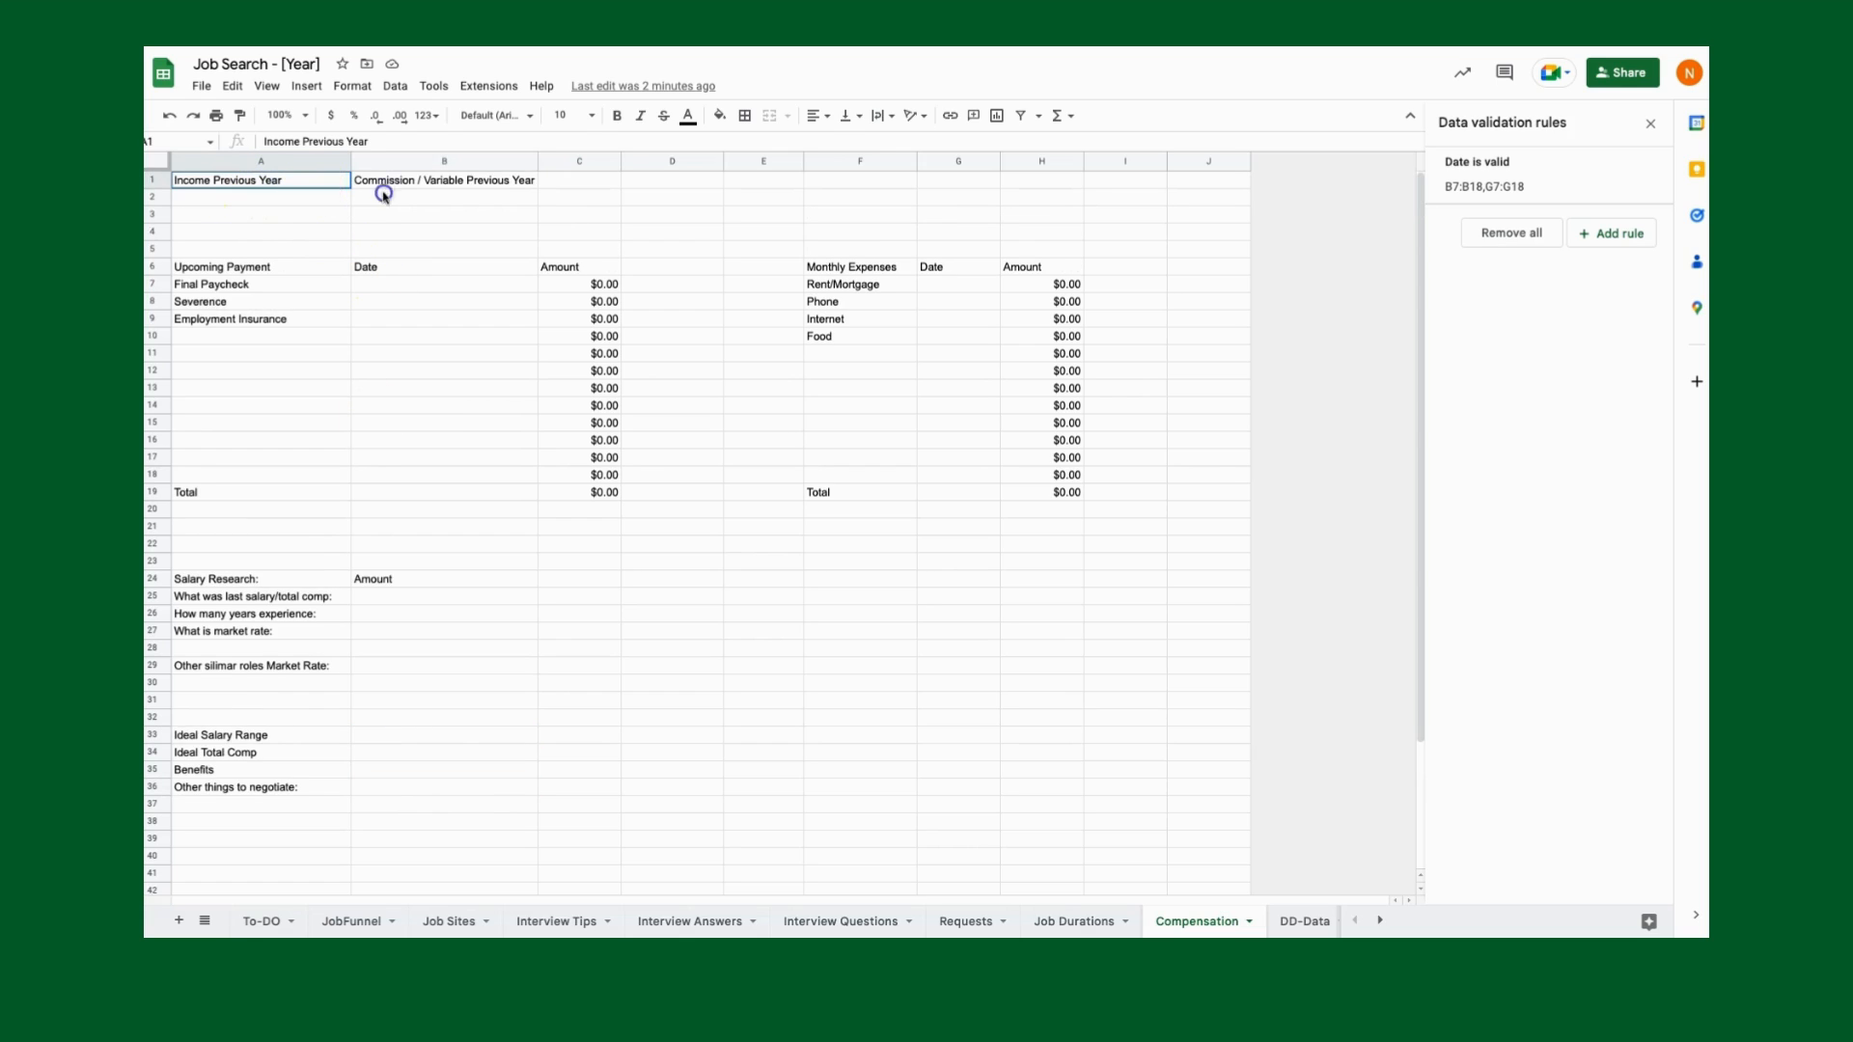
pyautogui.keyDown('shift'); pyautogui.click(425, 183); pyautogui.keyUp('shift')
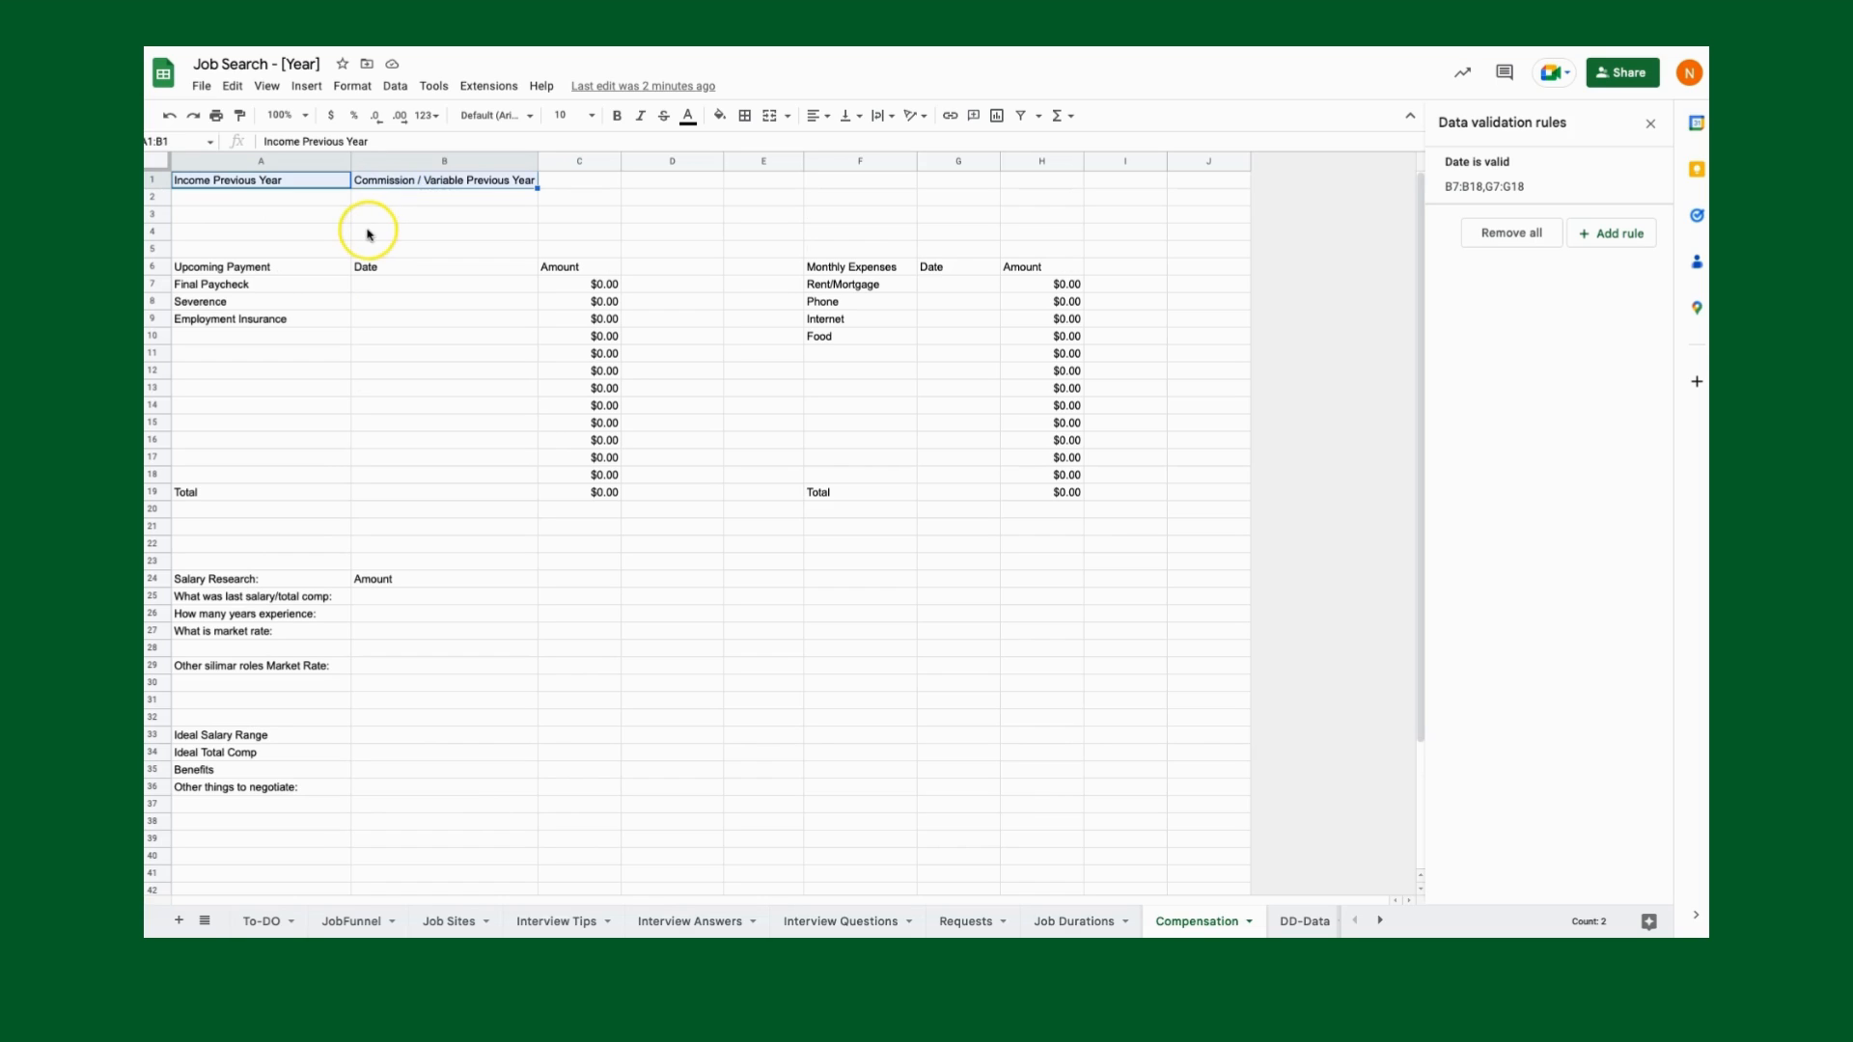